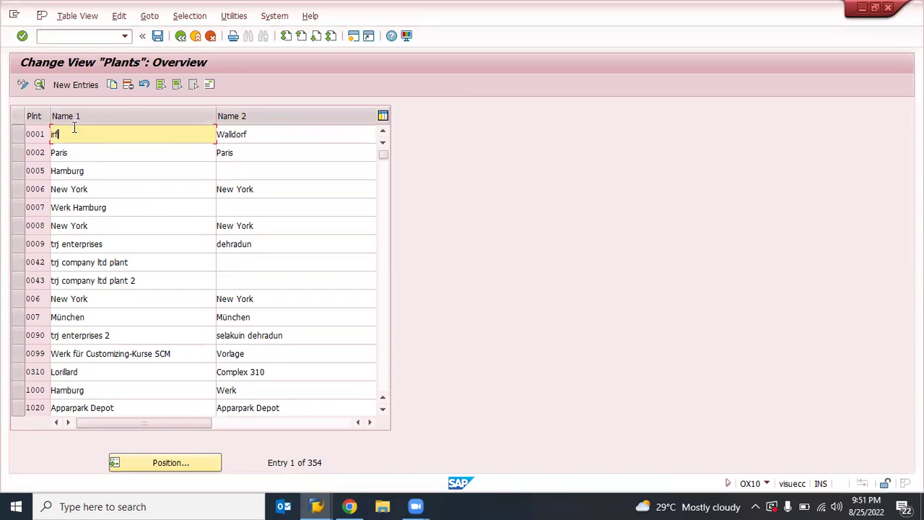
- Open a new plant entry form in the plants view and switch to the other SAP session
click(65, 88)
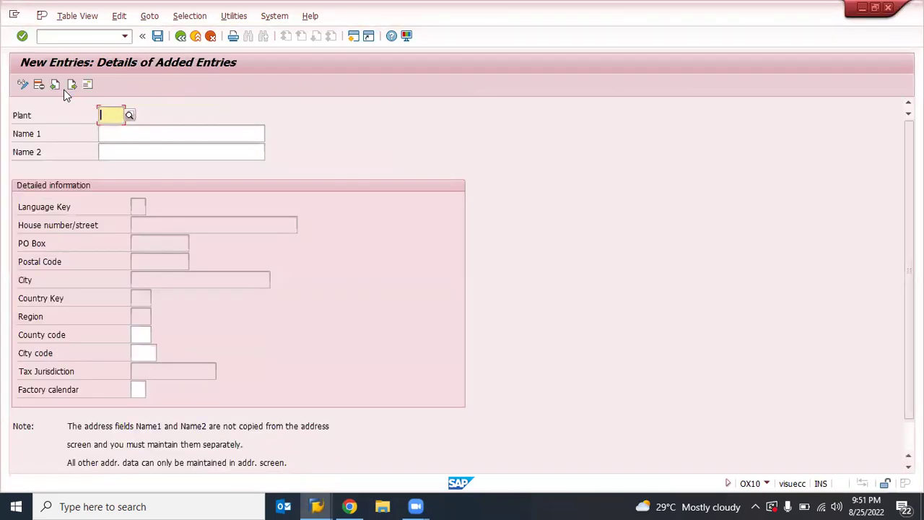
key(alt+Tab)
key(alt+Tab)
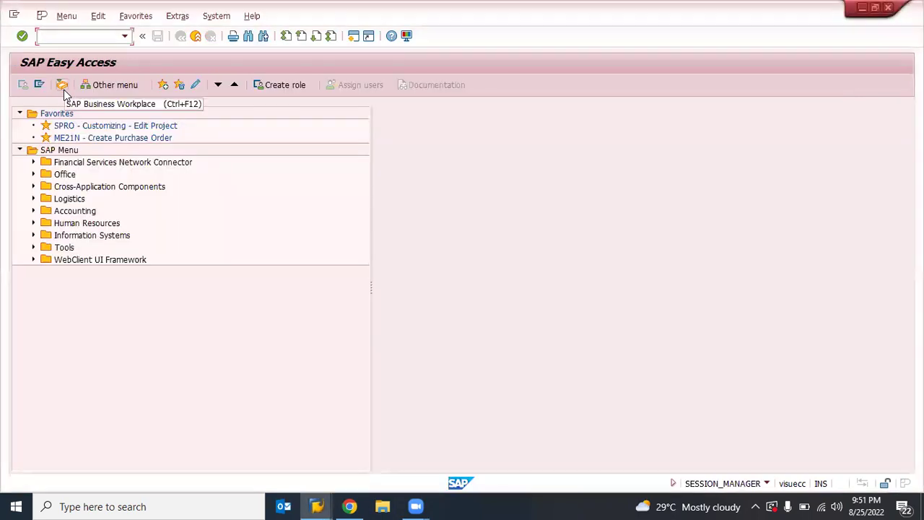
- Run transaction OX10 and open the locked plants view in display mode
text(ox10)
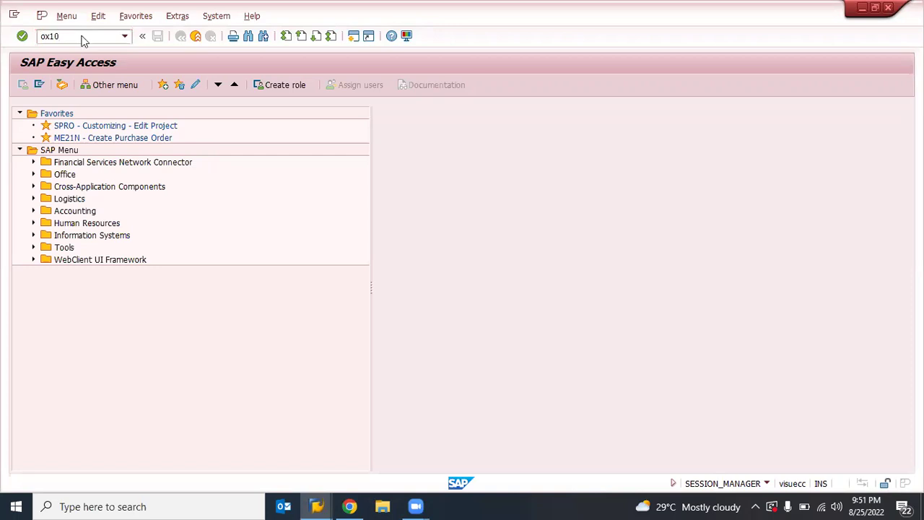
key(Return)
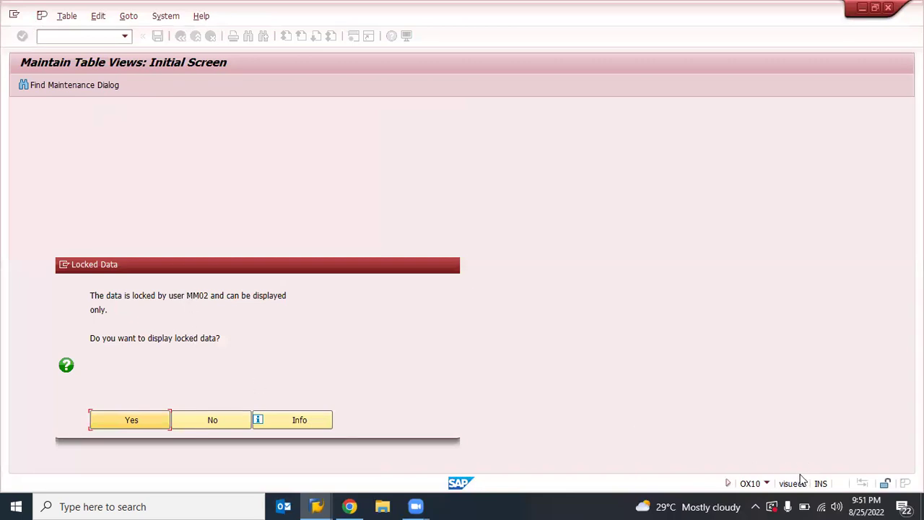
drag(186, 295, 211, 295)
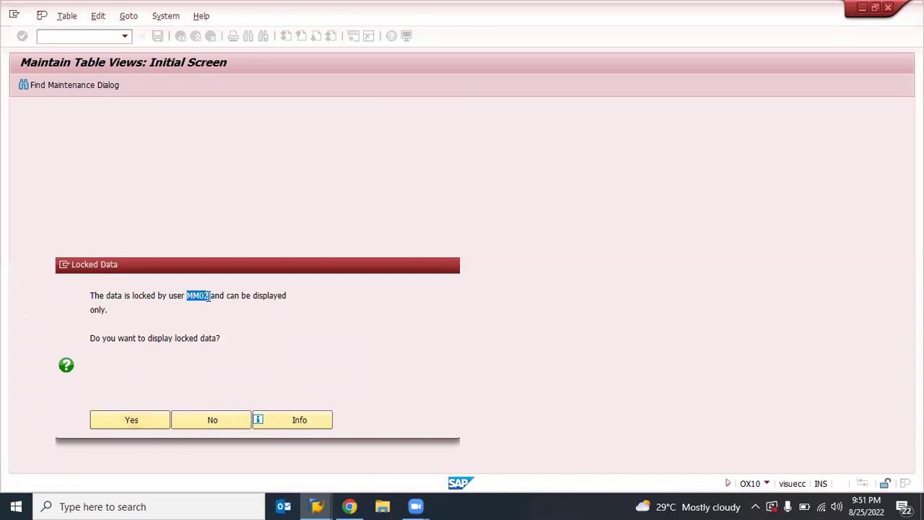
click(144, 424)
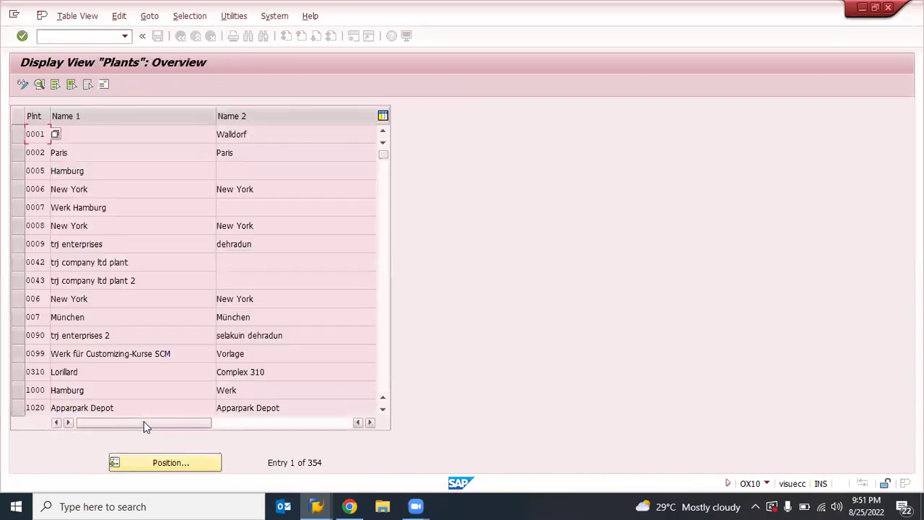
- Leave the plants view, run transaction SM12 and list the lock entries for the user holding the lock in client 800
click(71, 32)
text(/n)
key(Return)
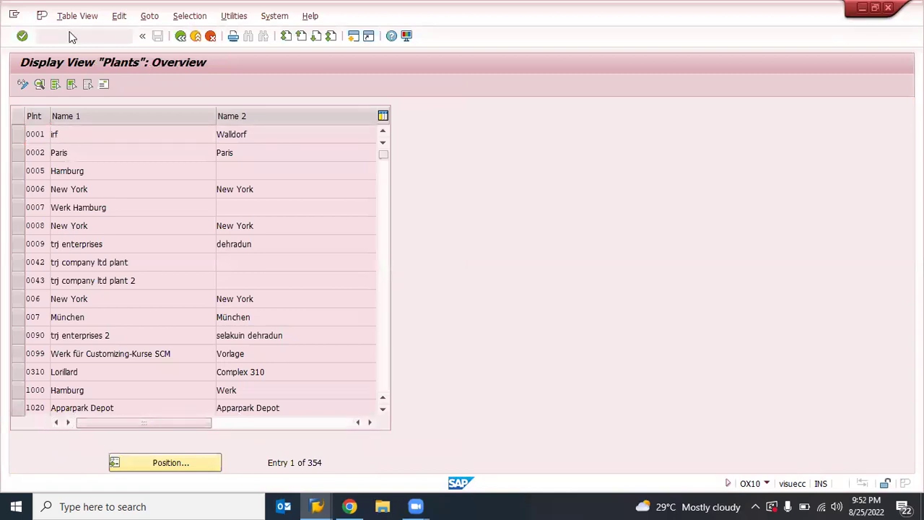
text(sm12)
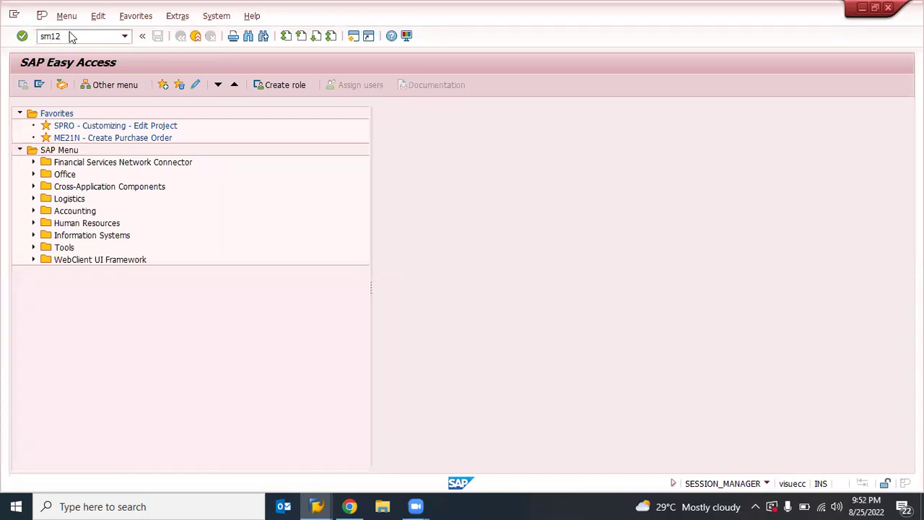
key(Return)
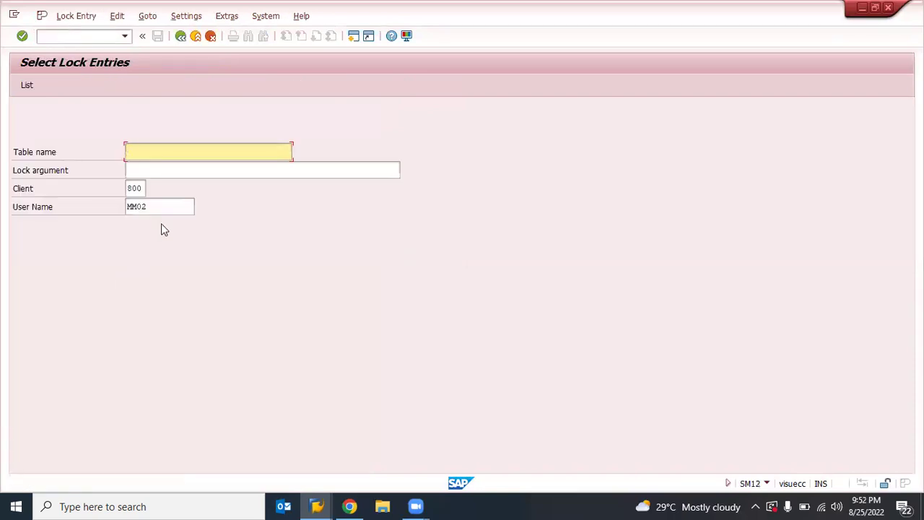
click(151, 208)
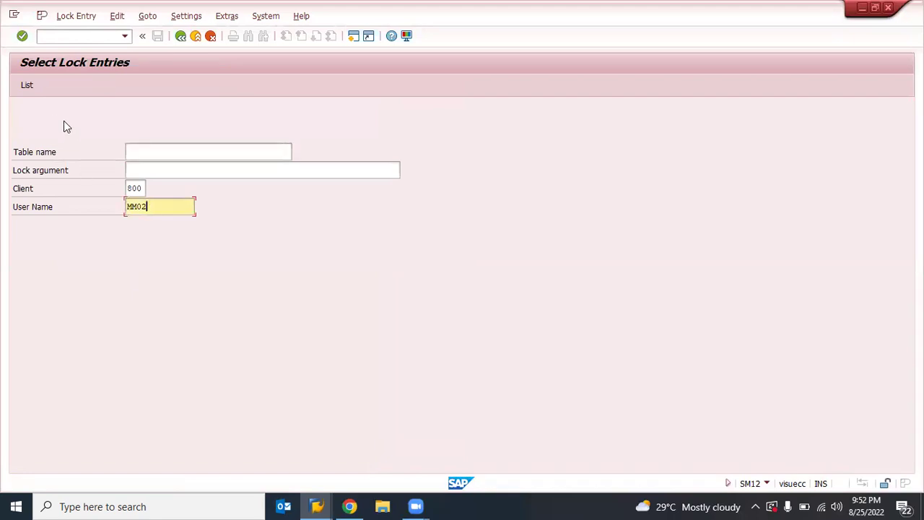
key(Return)
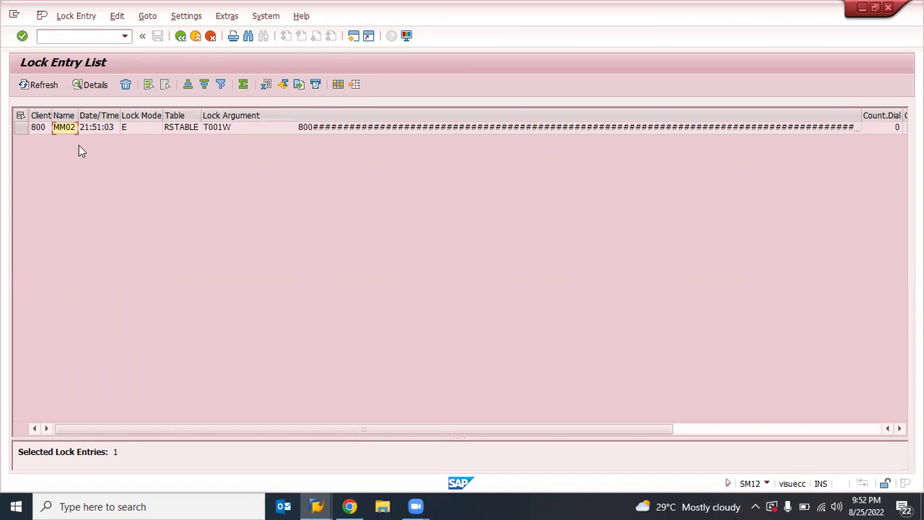
- Delete the T001W lock entry from the lock entry list and close the help text on the deletion
click(19, 128)
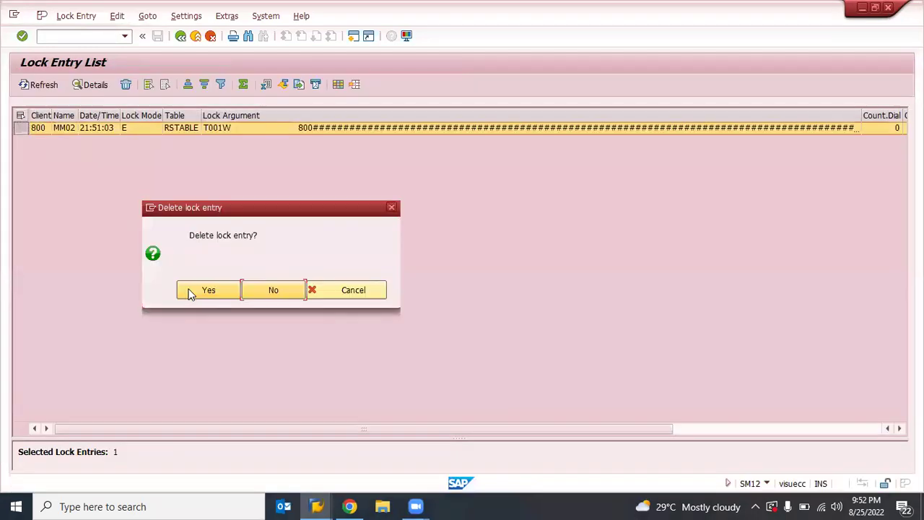
click(190, 291)
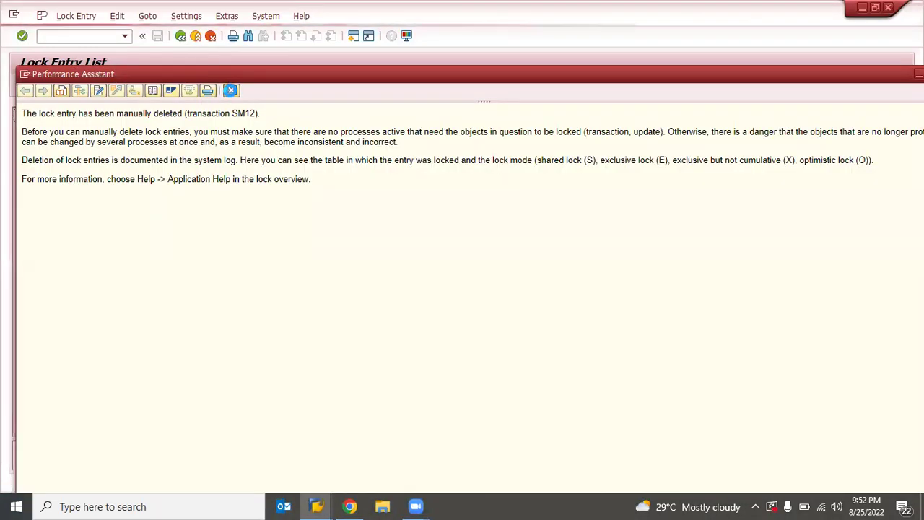
click(232, 90)
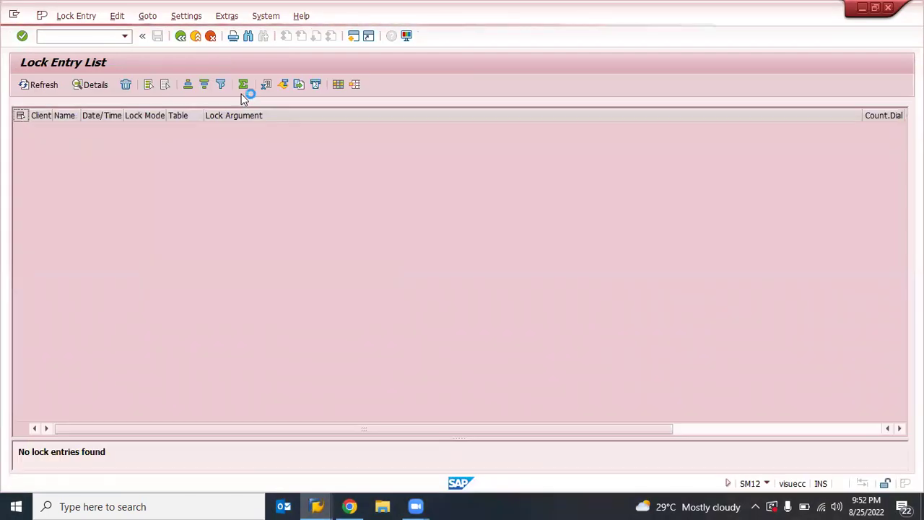
- Exit the lock entry list and reopen the plants view in change mode with transaction OX10
click(195, 42)
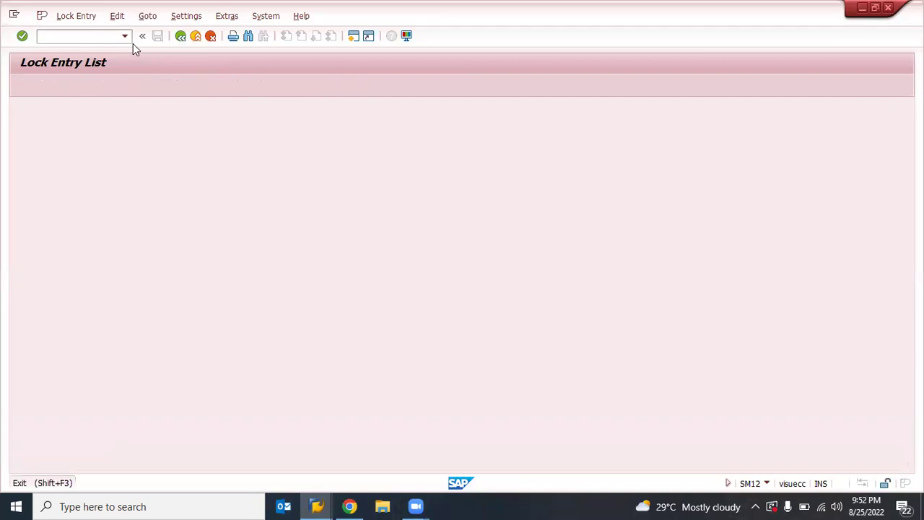
key(Tab)
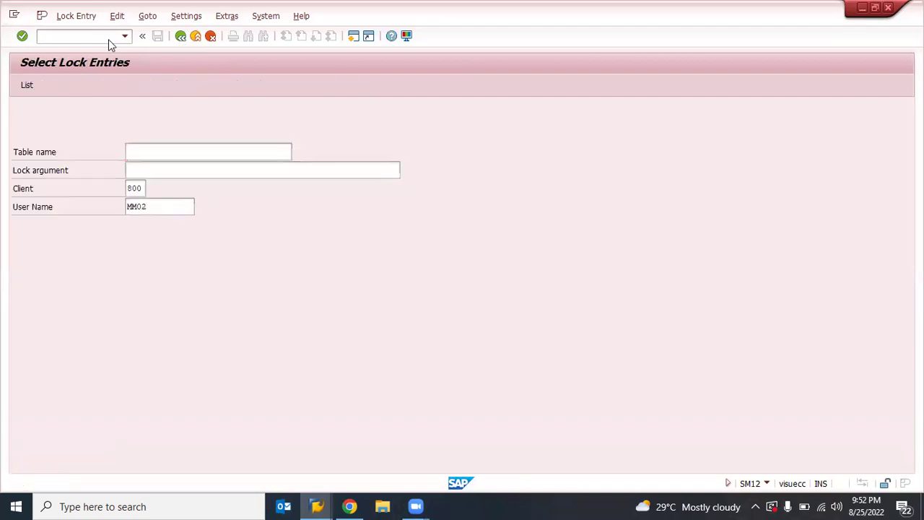
key(F3)
key(Down)
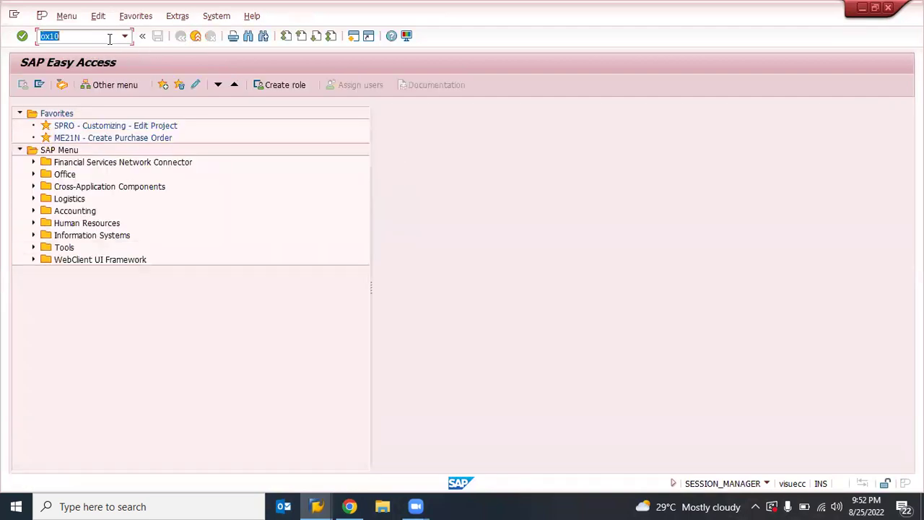
key(Return)
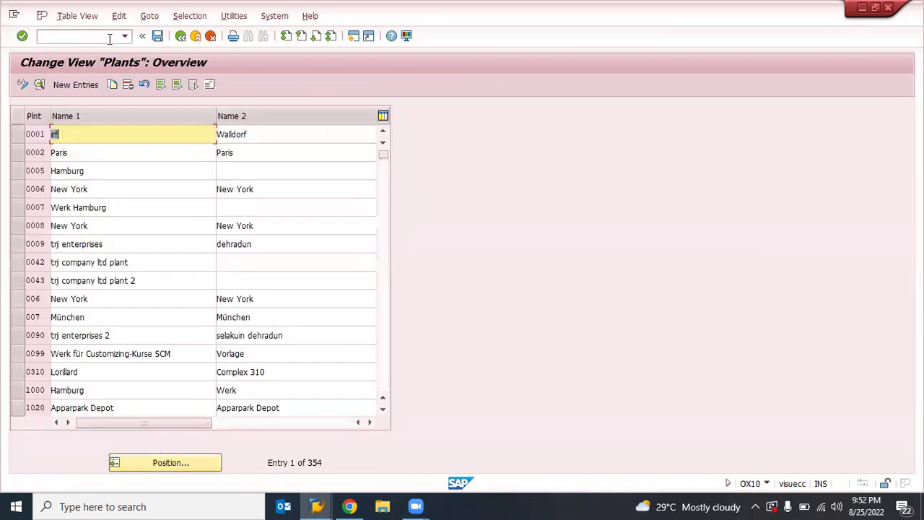
- Exit the new plant entry and the plants view, returning to SAP Easy Access
key(alt+Tab)
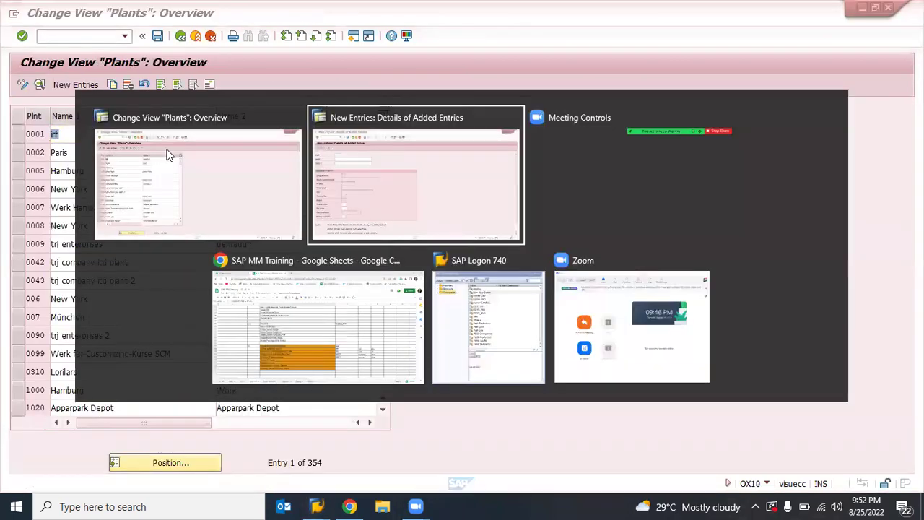
click(181, 36)
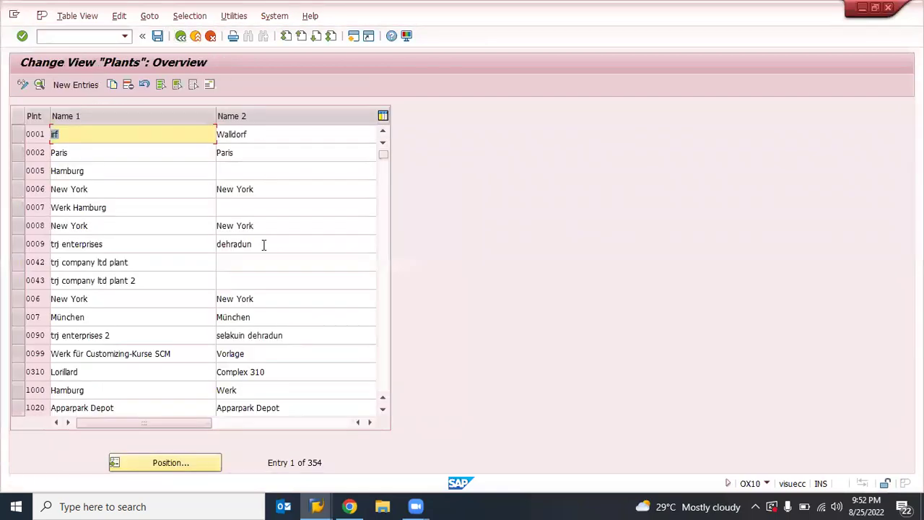
click(180, 36)
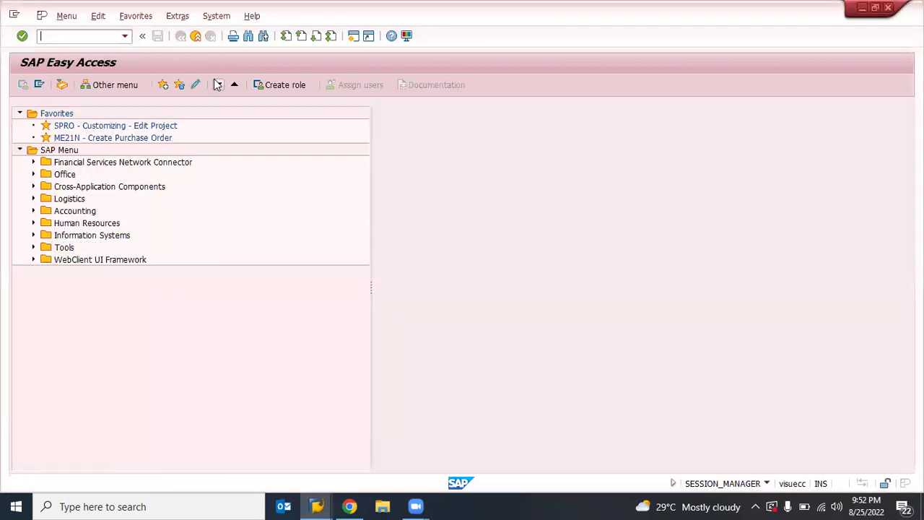
key(F3)
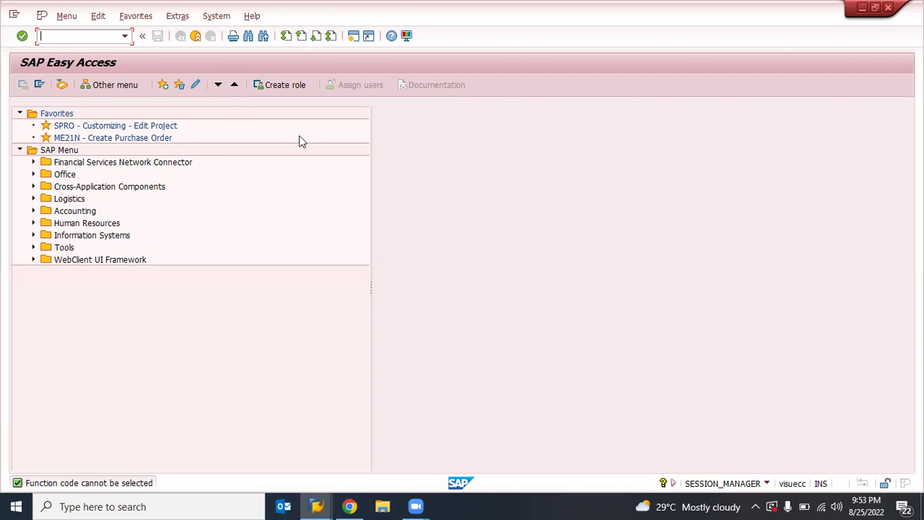
- Start a purchase order with transaction ME21N and open an additional SAP session beside it
text(me21n)
key(Return)
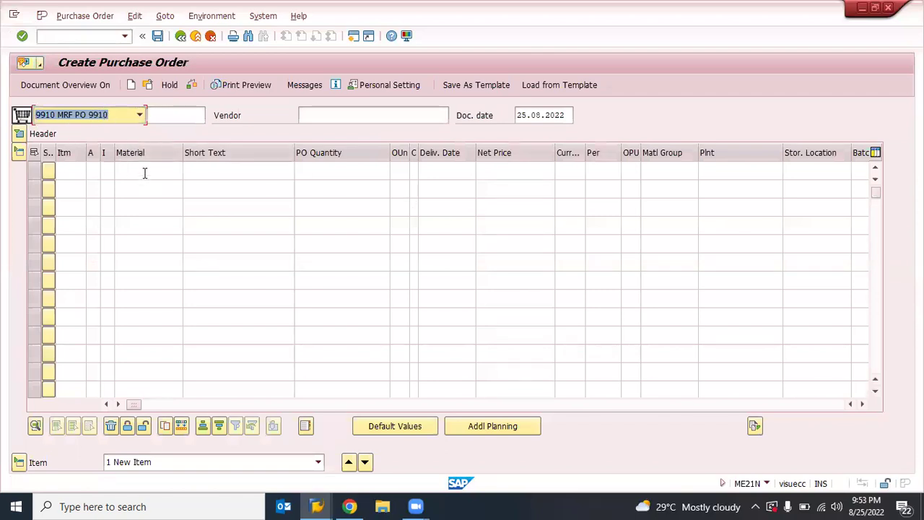
click(354, 36)
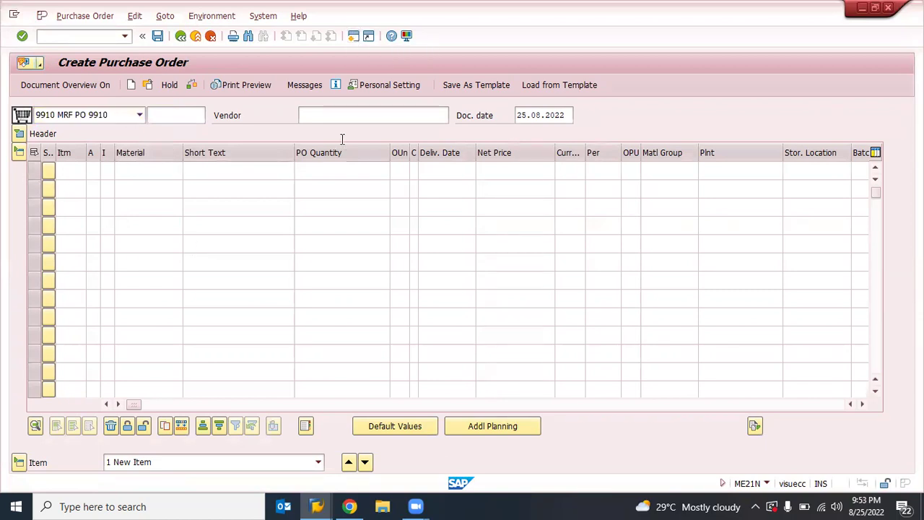
click(354, 38)
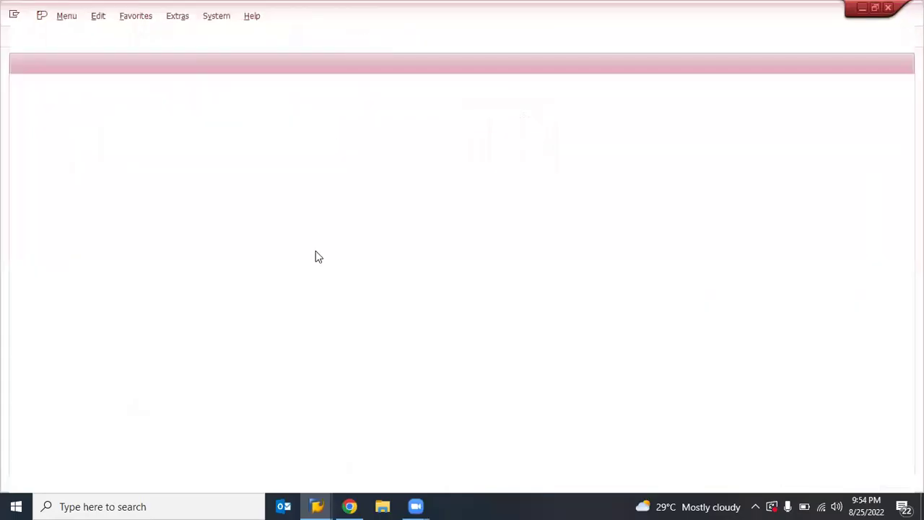
- Run transaction MM60 and list the valuated materials of plant 9910
text(mm60)
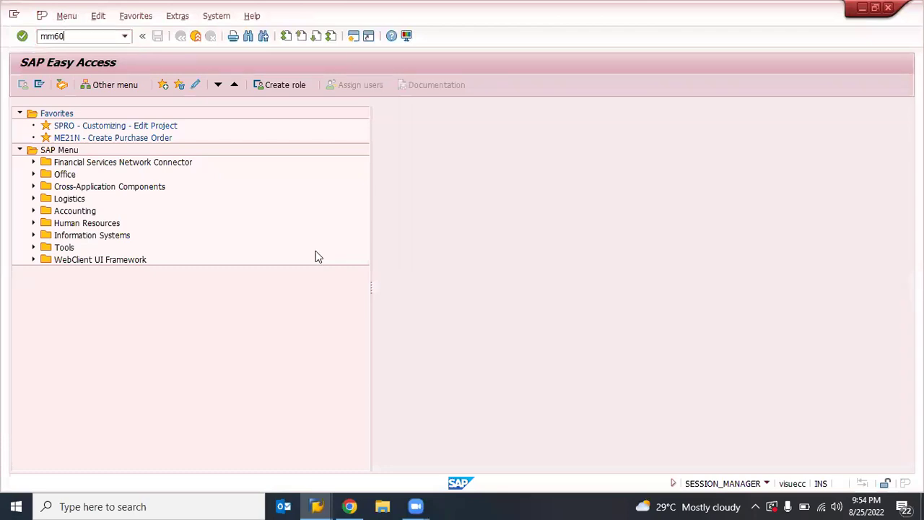
key(Return)
key(Down)
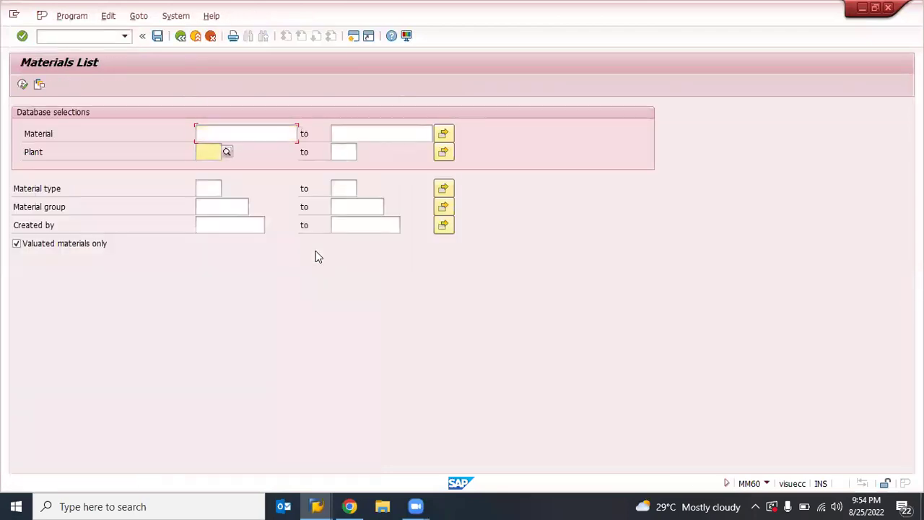
key(BackSpace)
key(Down)
key(Return)
key(F8)
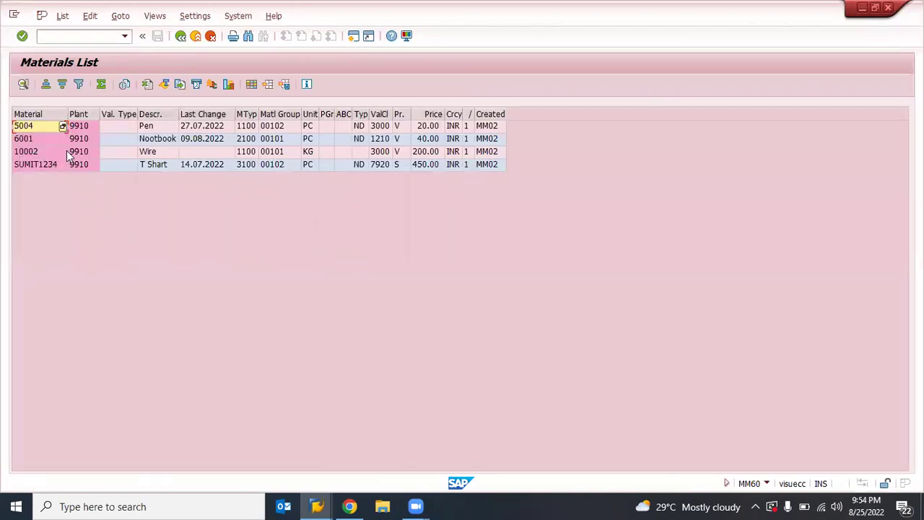
- Look up the material number of Wire in the materials list and leave the list
click(148, 154)
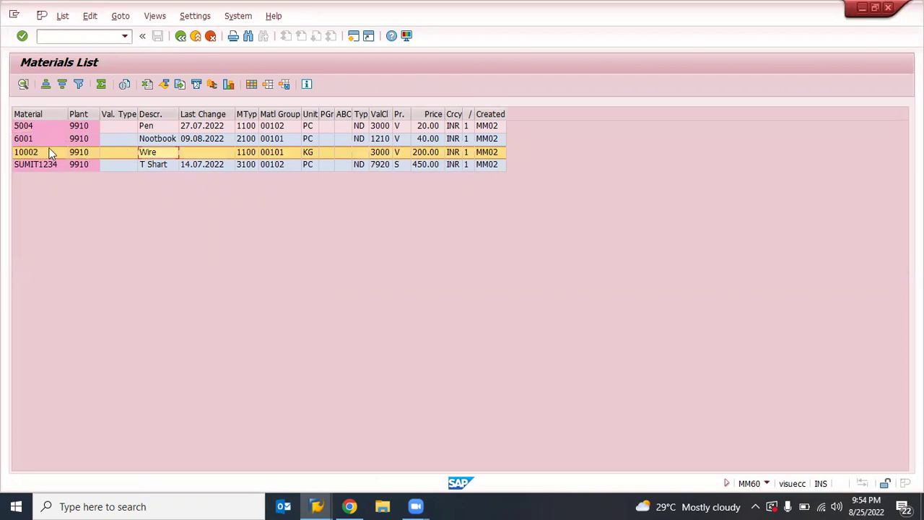
click(29, 158)
double_click(28, 157)
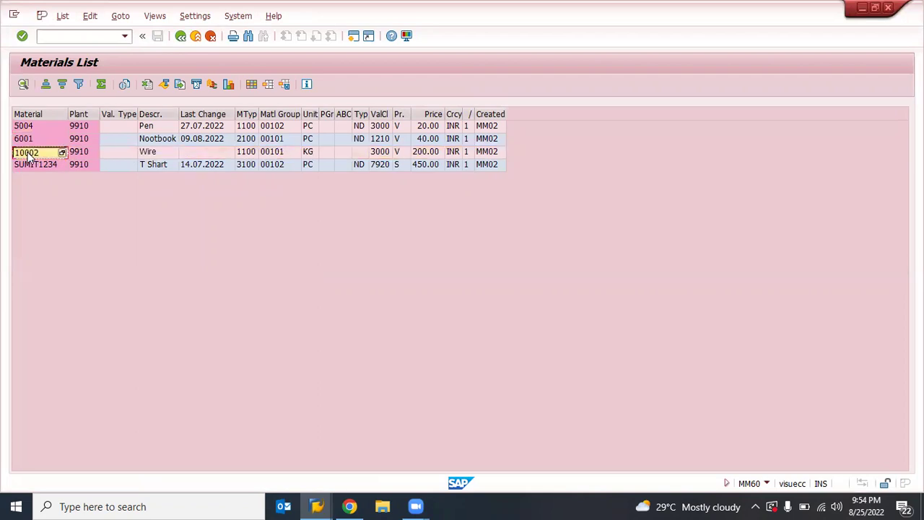
key(F3)
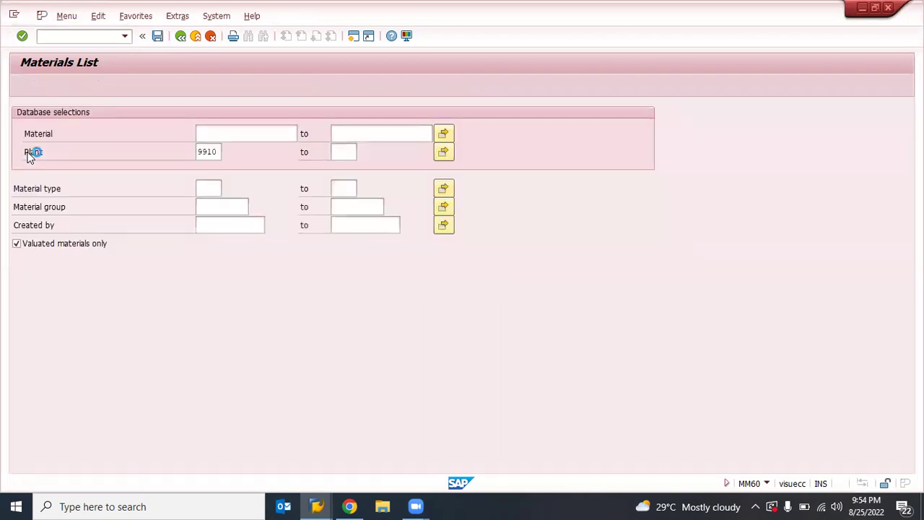
- Display the stock overview of material 10002 in plant 9910 with transaction MMBE, and return to the purchase order session
text(mmbe)
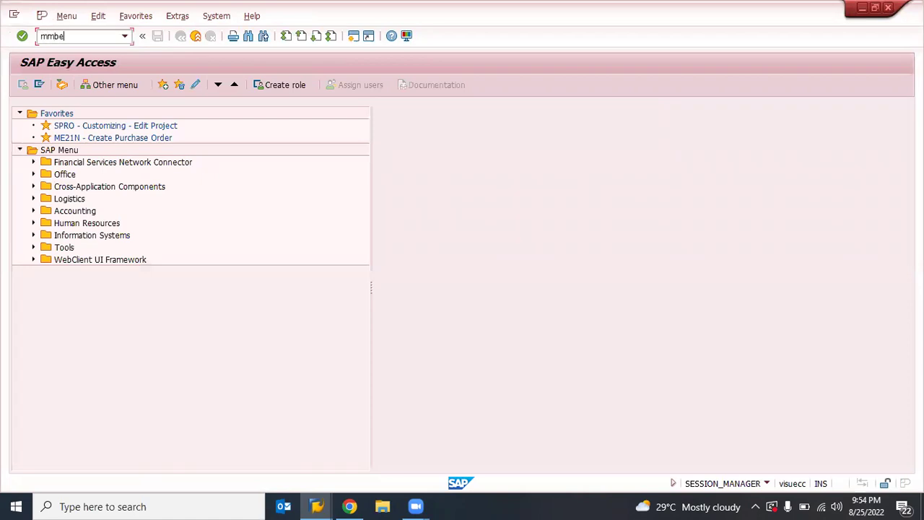
key(Return)
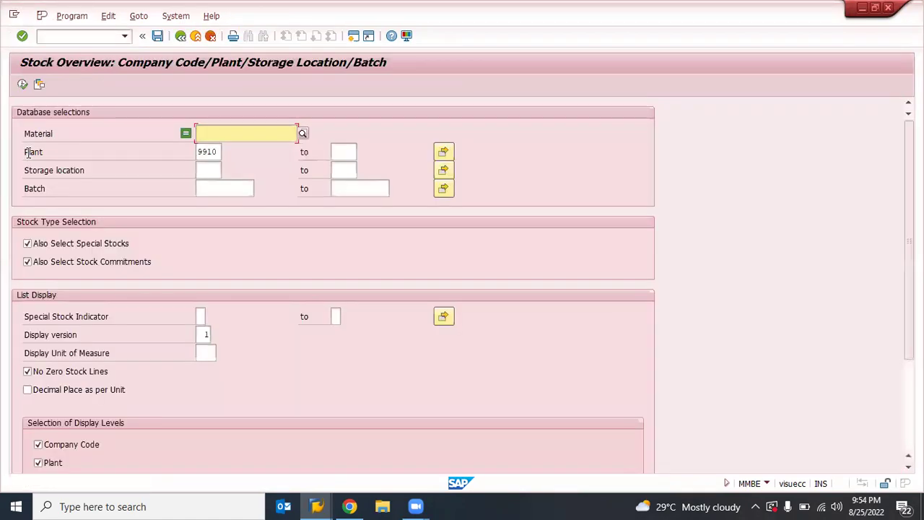
text(10002)
key(F8)
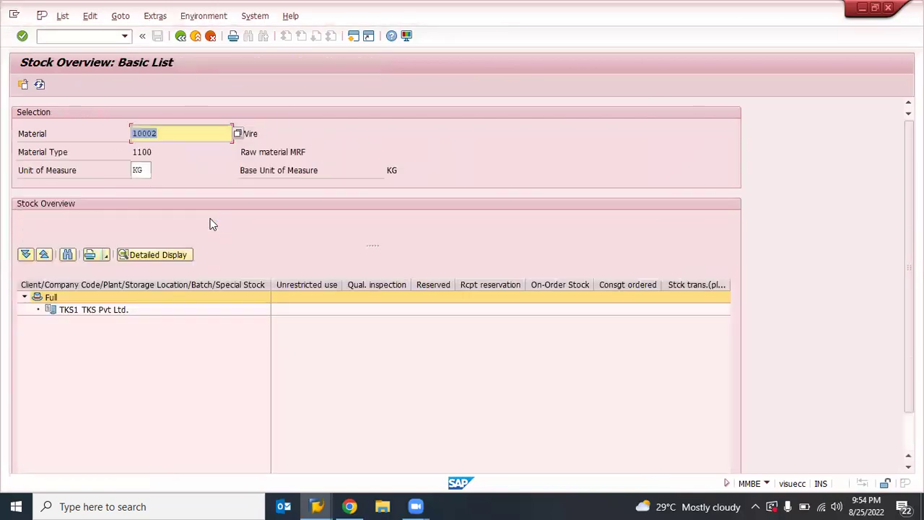
key(F3)
key(alt+Tab)
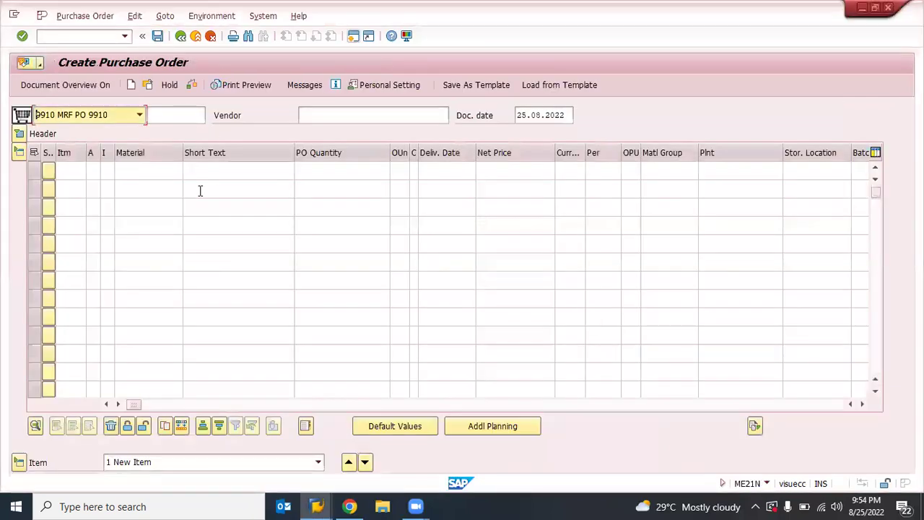
- Enter material 10002 in the first item row of the purchase order
click(138, 172)
text(10002)
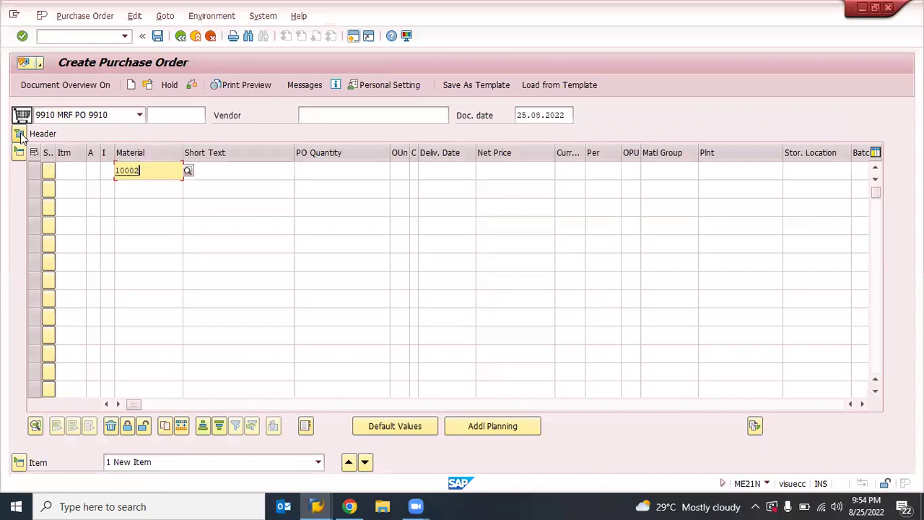
key(Return)
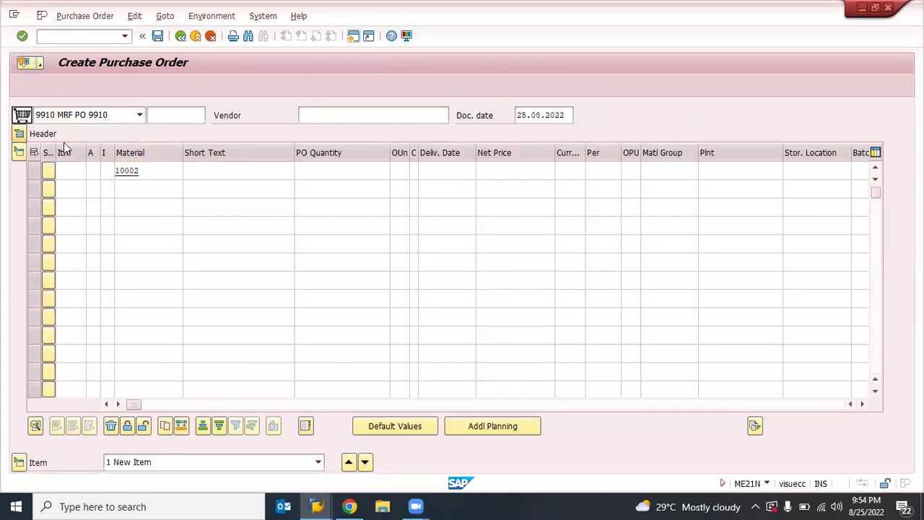
- Expand the purchase order header and search for vendors by company code TKS1
click(19, 135)
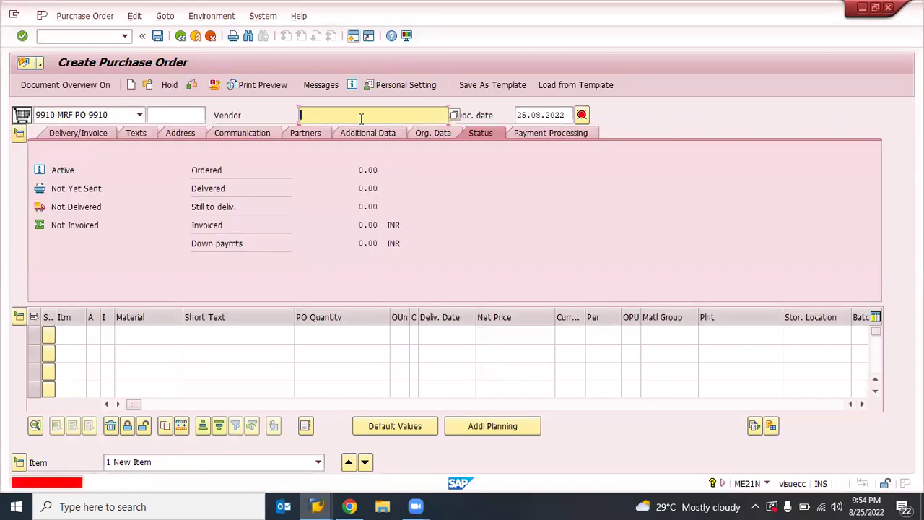
click(332, 114)
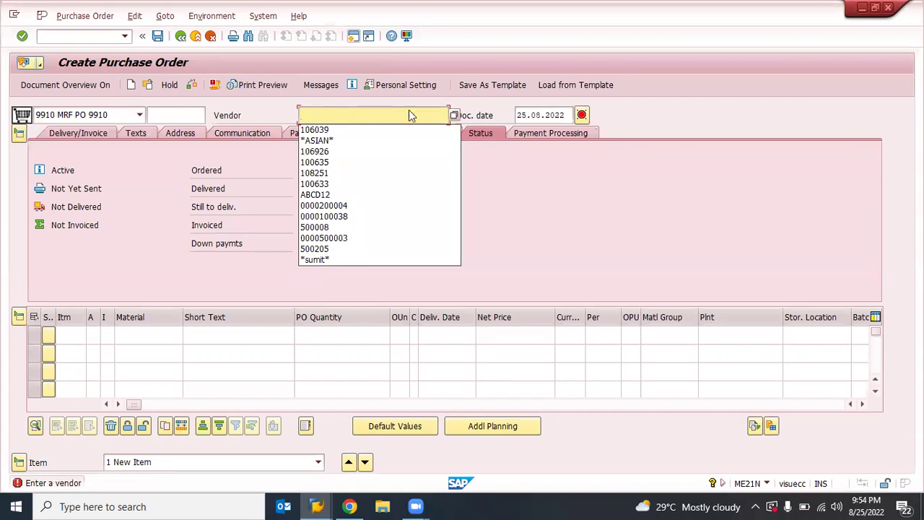
click(455, 122)
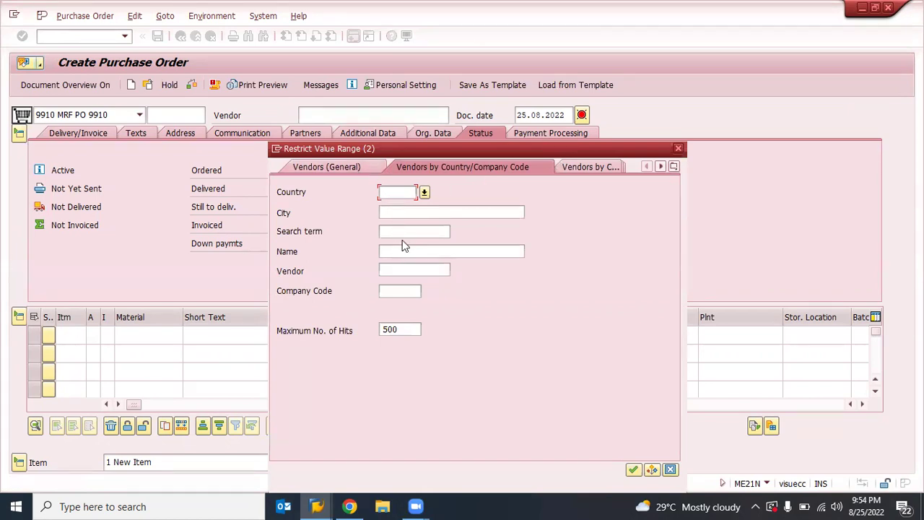
click(397, 291)
text(tks1)
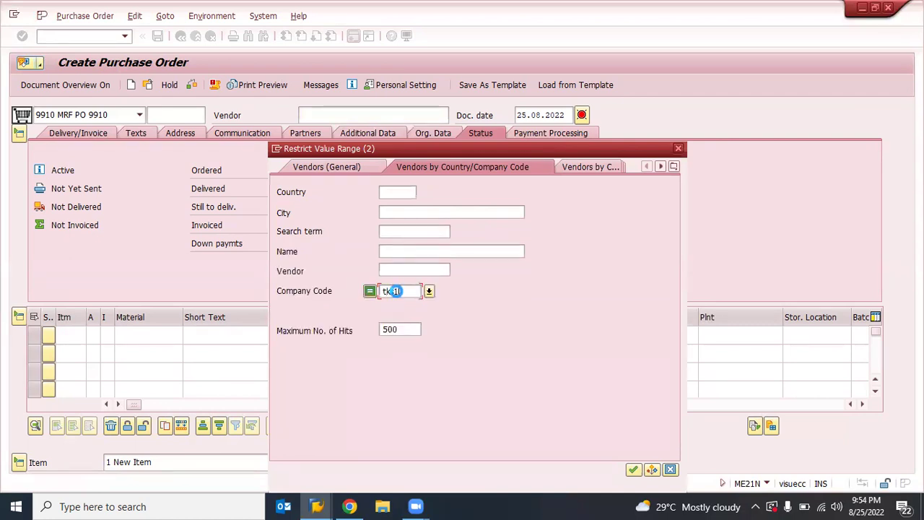
key(Return)
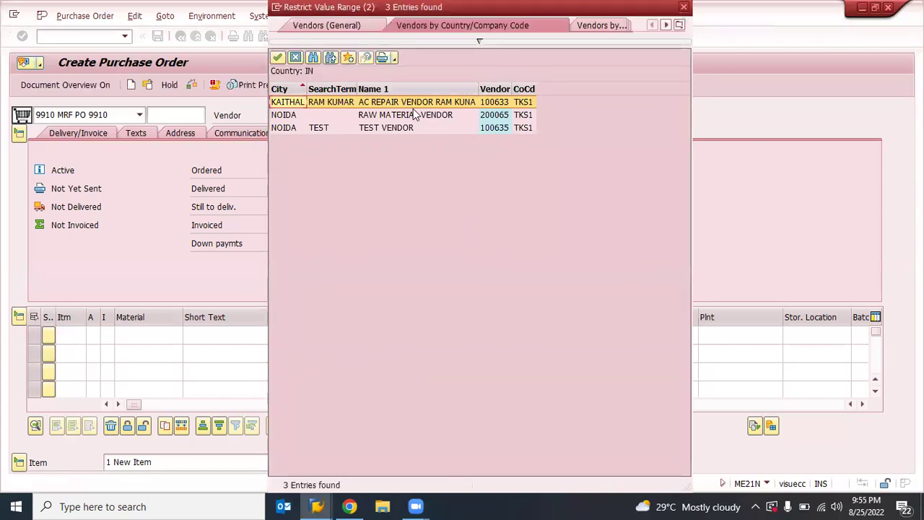
- Remove the company code restriction from the vendor search and list the vendors of all company codes
click(480, 45)
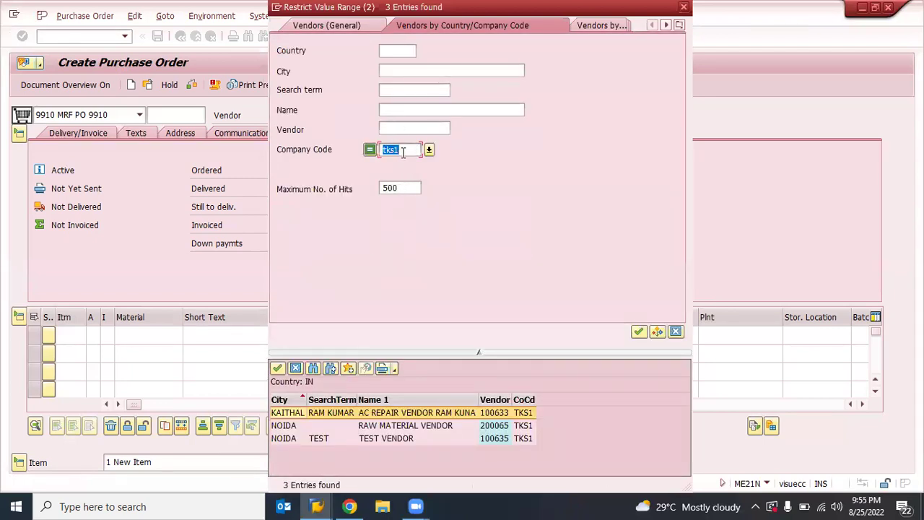
text(tks)
key(BackSpace)
key(BackSpace)
key(Return)
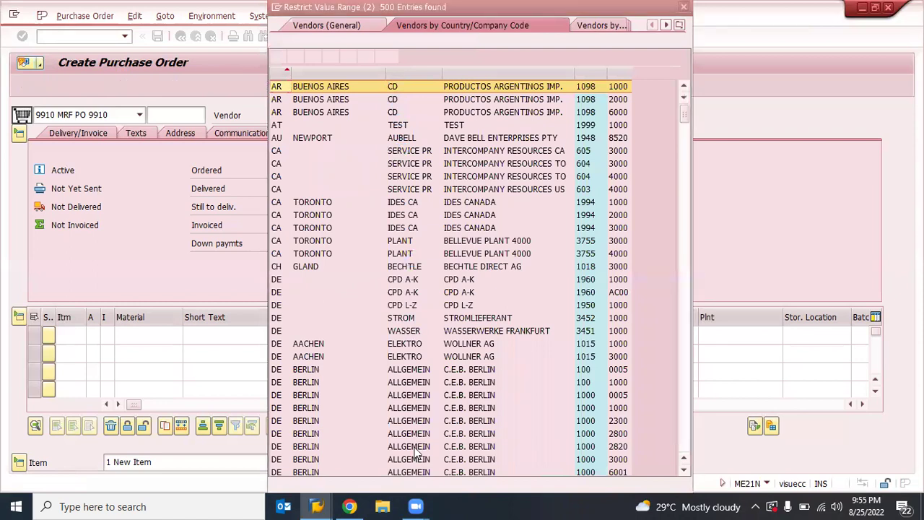
- Look through the unrestricted vendor list, examining the countries, vendor names and company codes
scroll(415, 452, down, 9)
scroll(416, 452, down, 20)
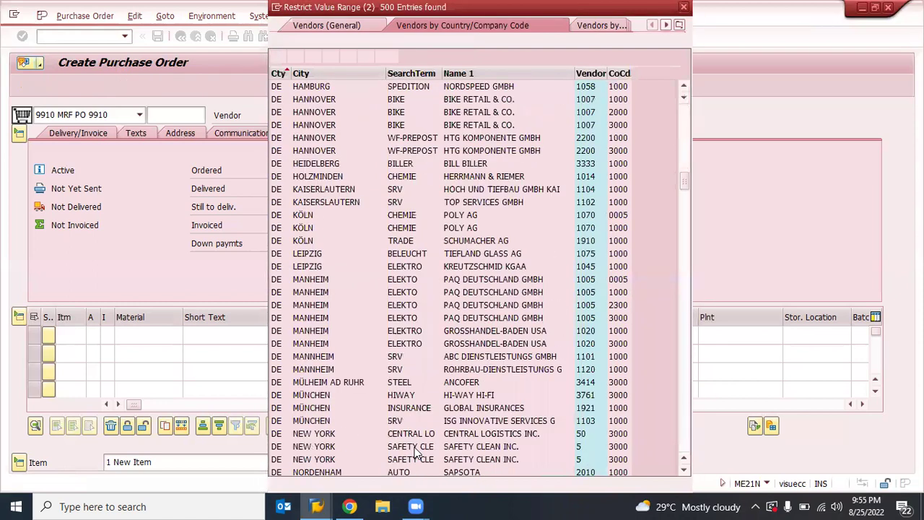
scroll(416, 451, down, 15)
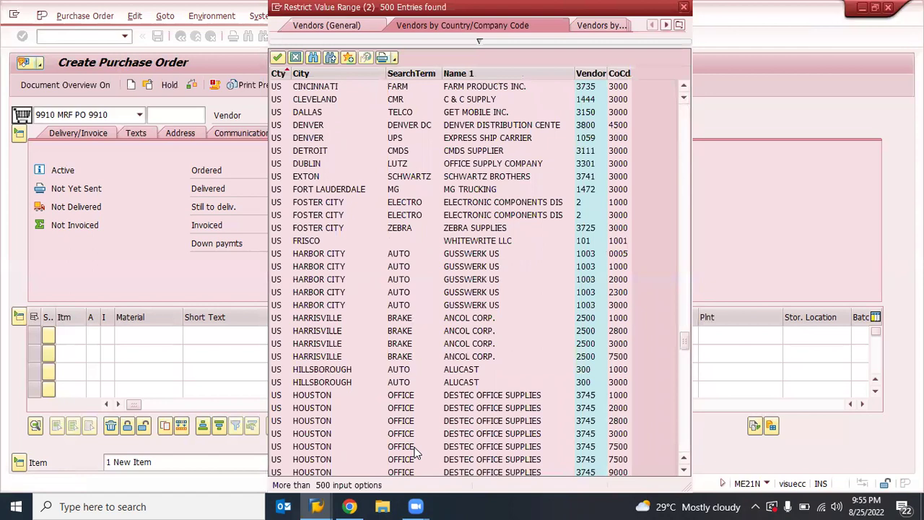
scroll(416, 451, down, 20)
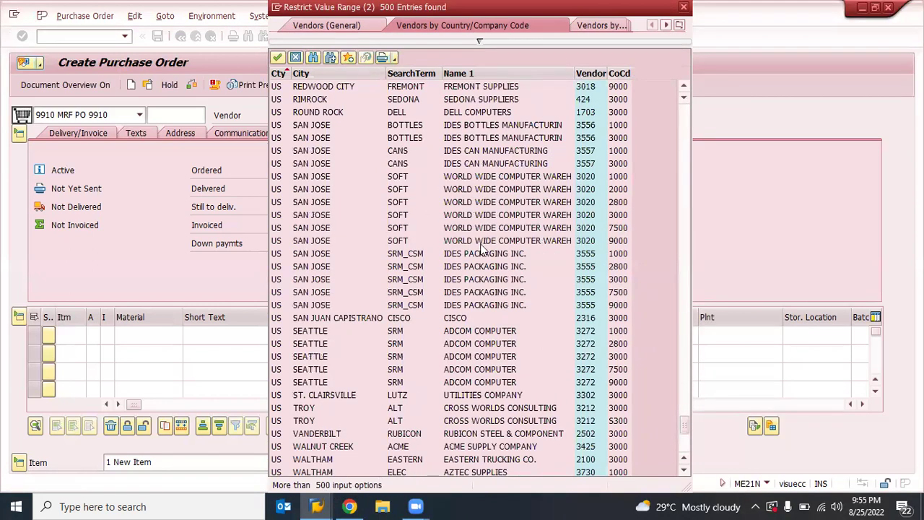
scroll(483, 250, up, 4)
scroll(482, 249, up, 20)
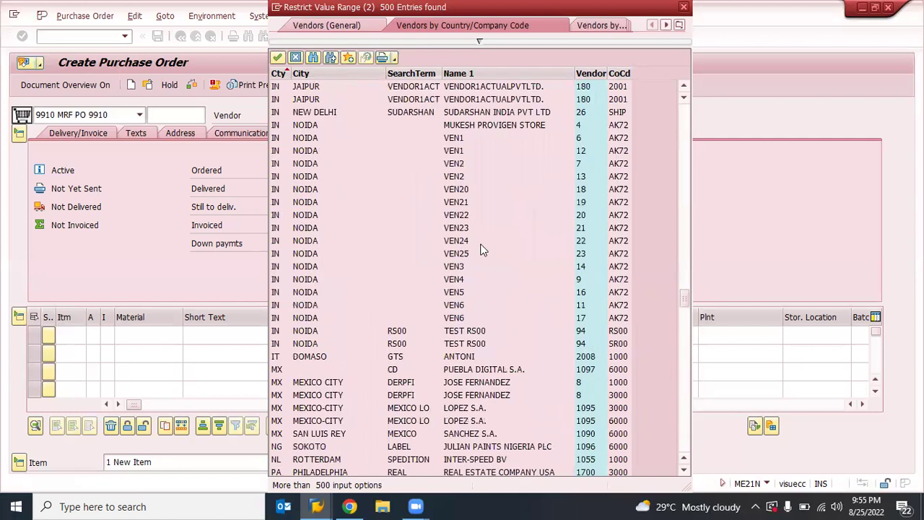
scroll(666, 243, up, 20)
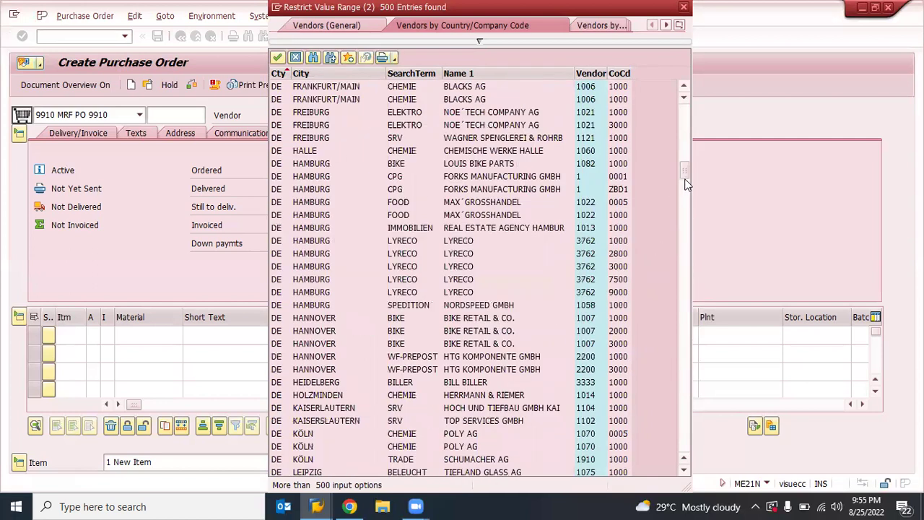
scroll(532, 126, up, 15)
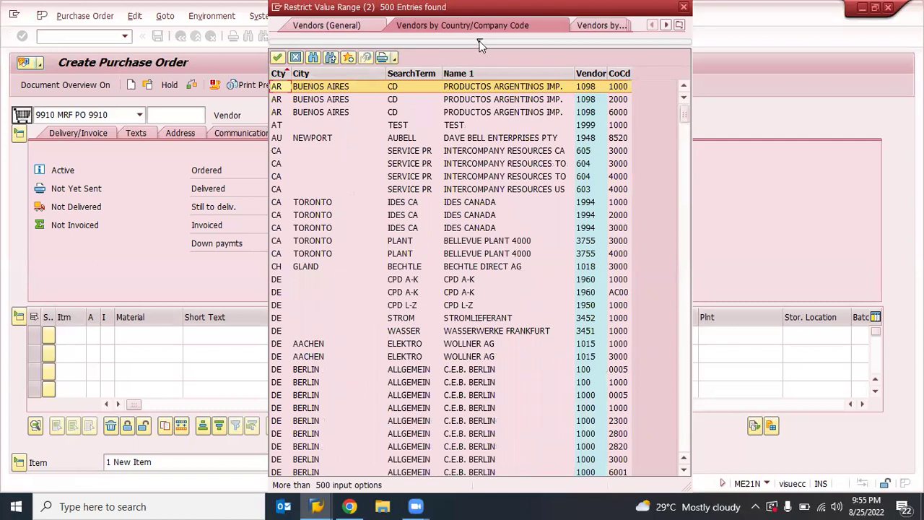
- Clear the maximum number of hits in the vendor search and list all vendors
click(392, 125)
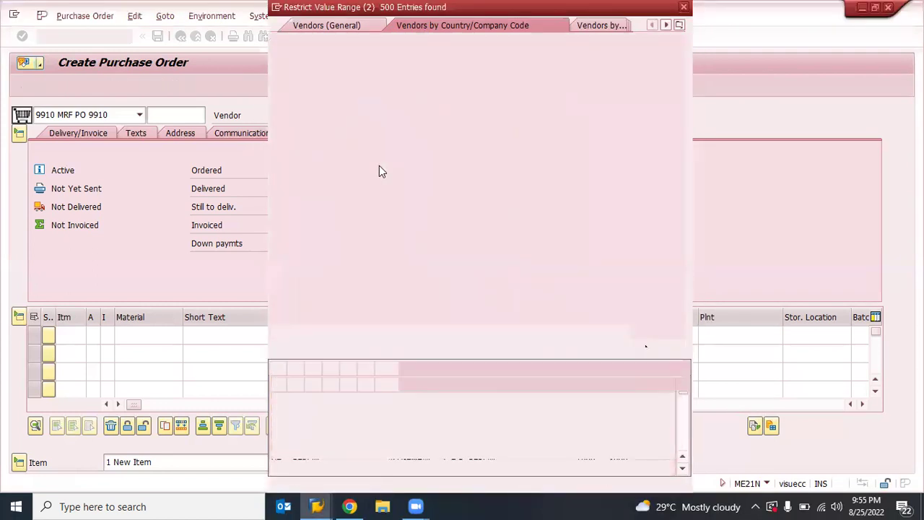
click(401, 187)
key(BackSpace)
key(Return)
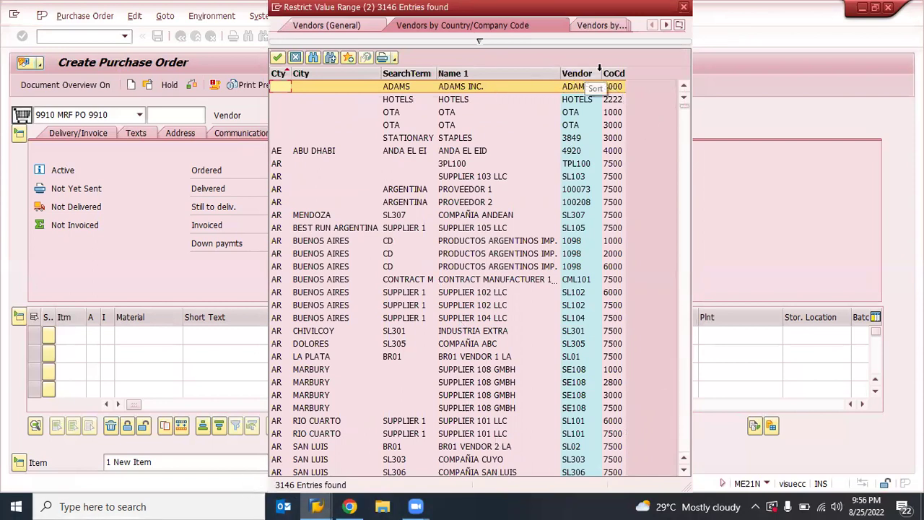
- Restrict the vendor search to company code TKS1 and assign Raw Material Vendor to the purchase order
drag(485, 42, 510, 107)
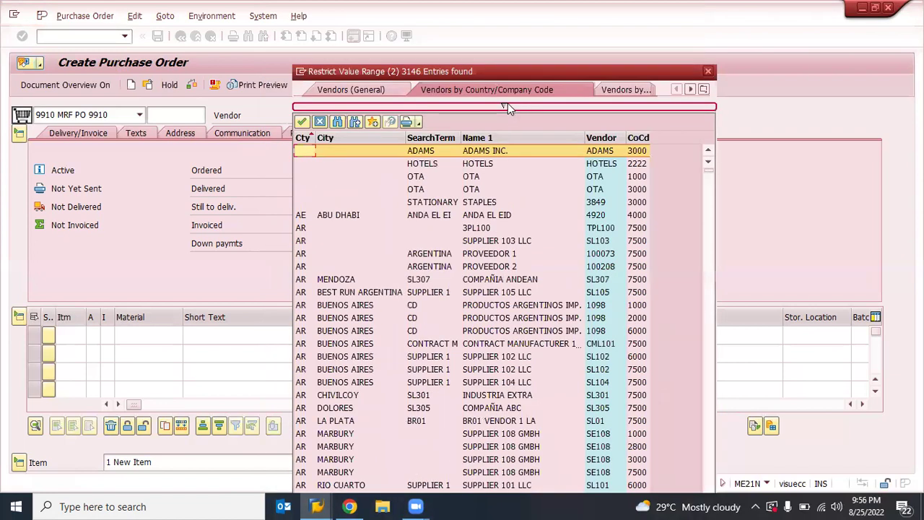
click(504, 107)
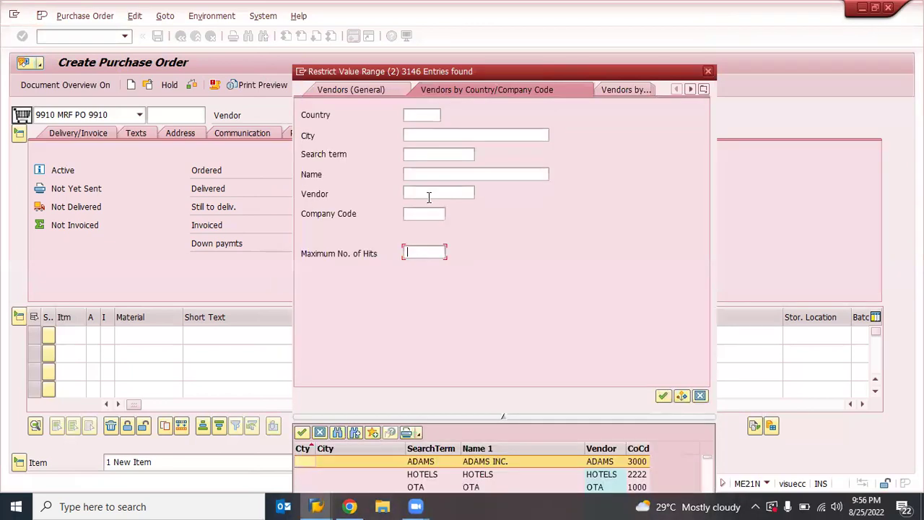
click(426, 212)
text(tks1)
key(Return)
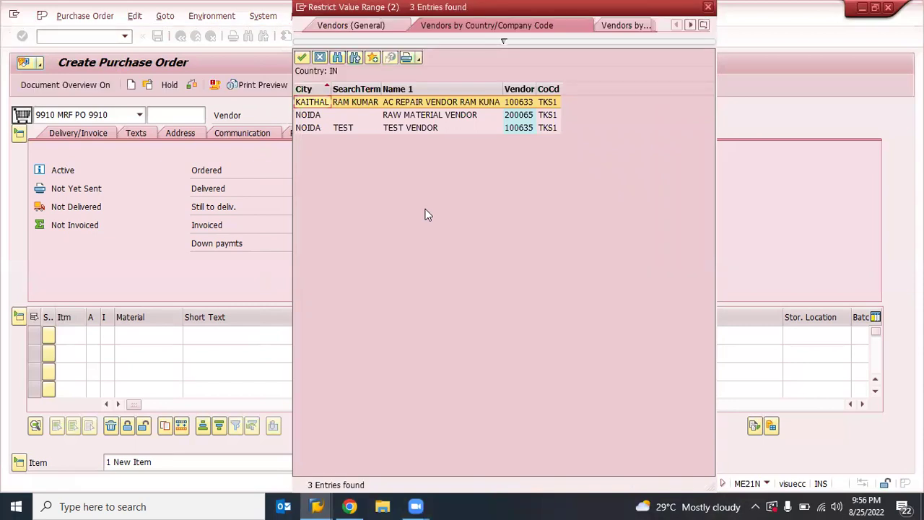
click(420, 116)
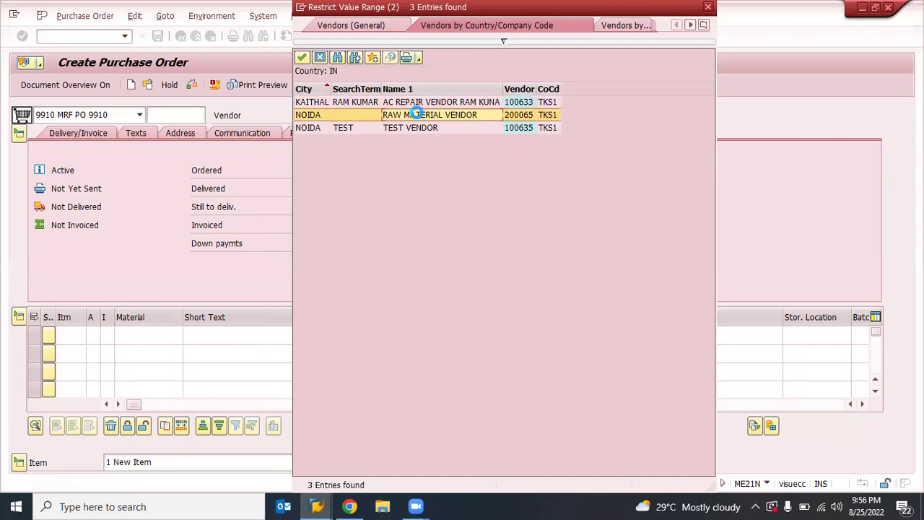
double_click(417, 116)
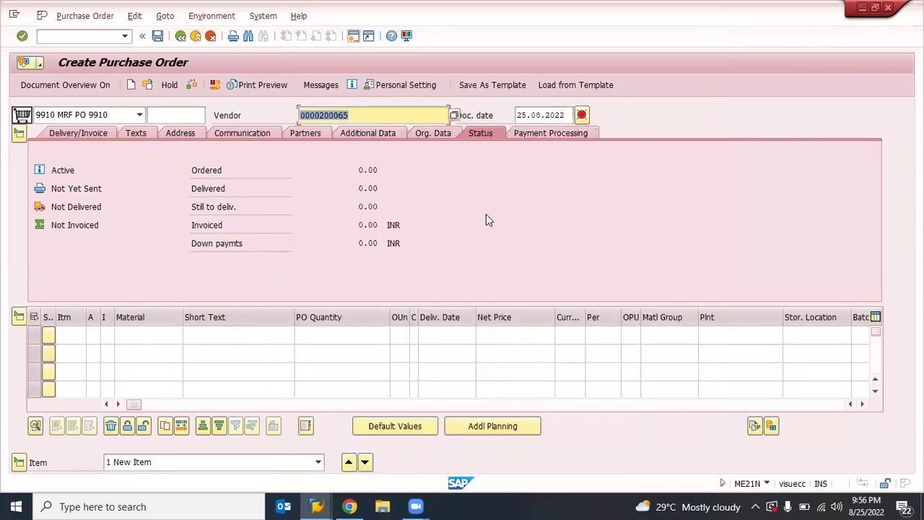
key(Return)
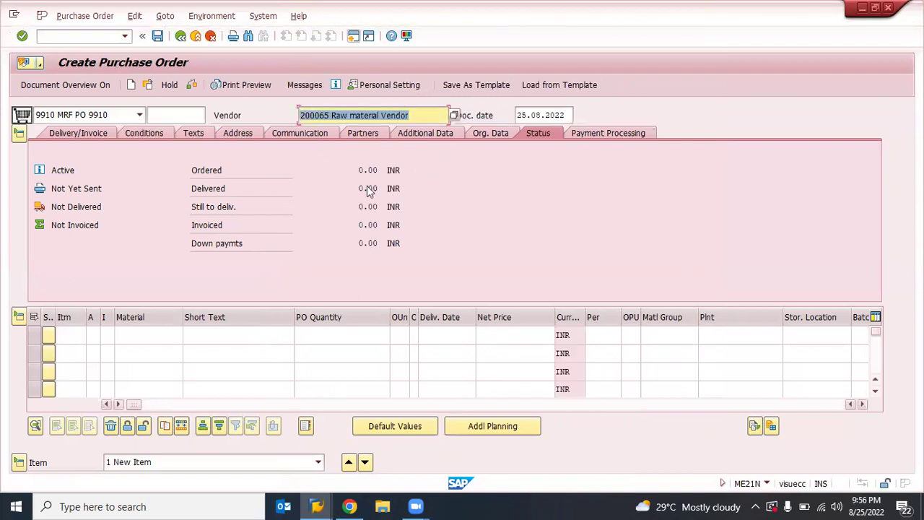
- Review the organizational data in the header and the default PO header values in the personal settings
click(495, 133)
double_click(128, 170)
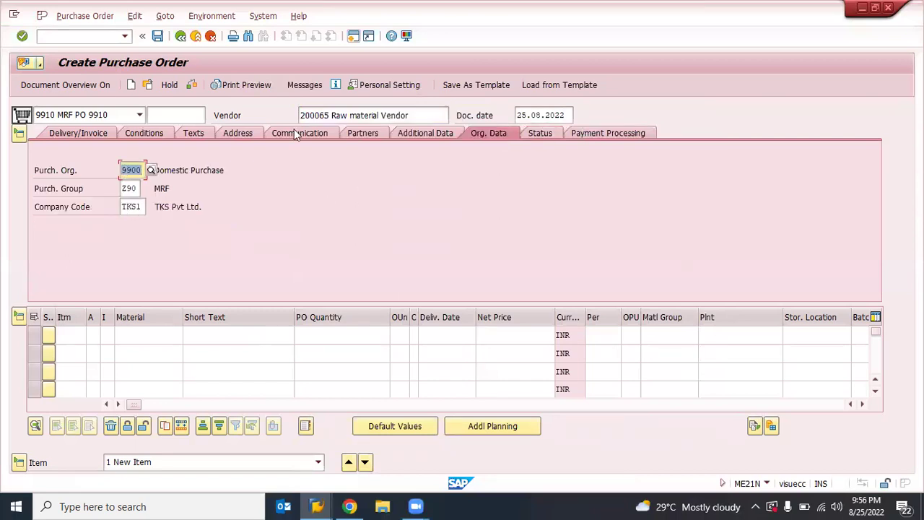
click(388, 85)
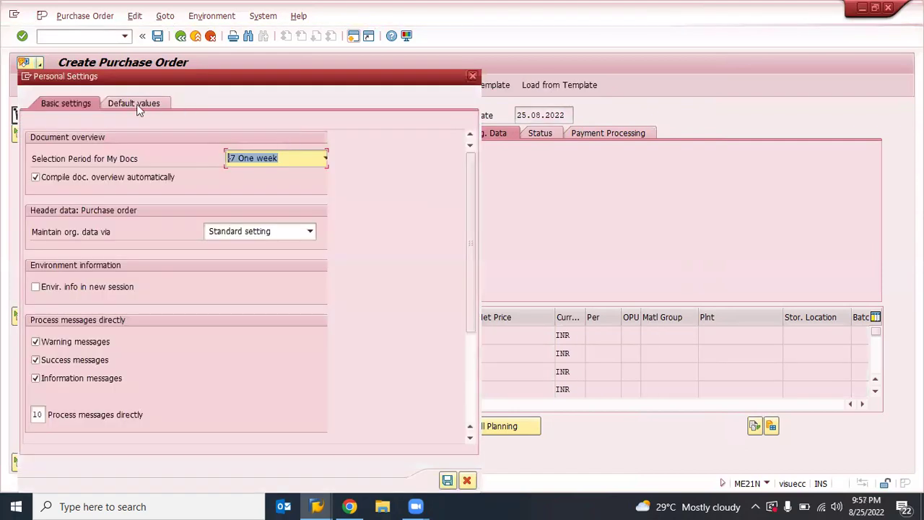
click(136, 104)
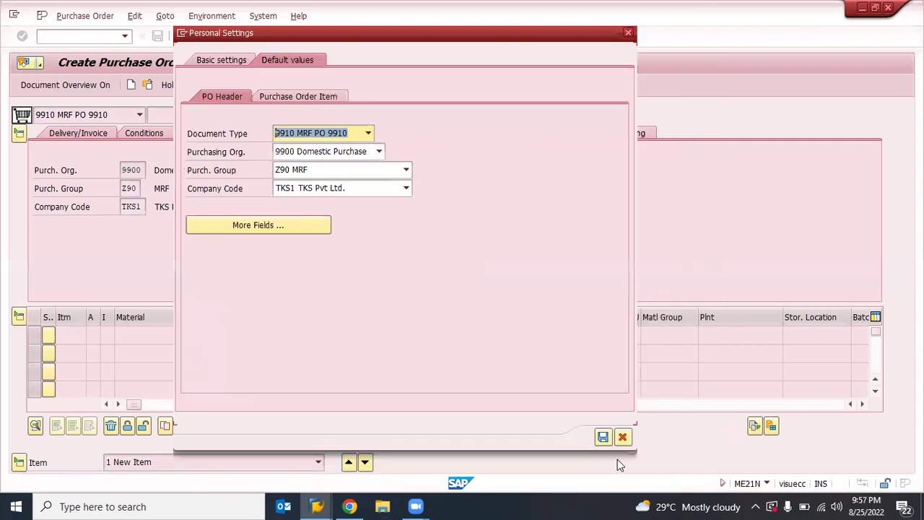
click(619, 442)
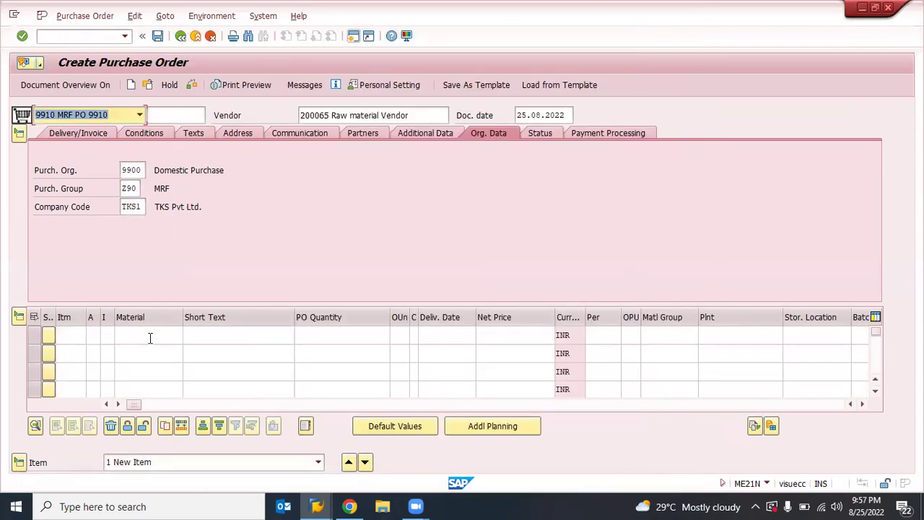
click(150, 336)
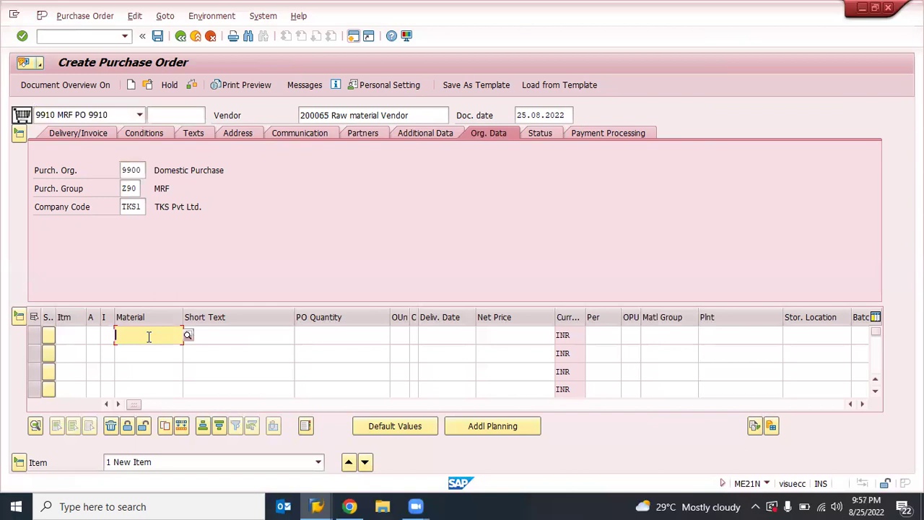
text(wire)
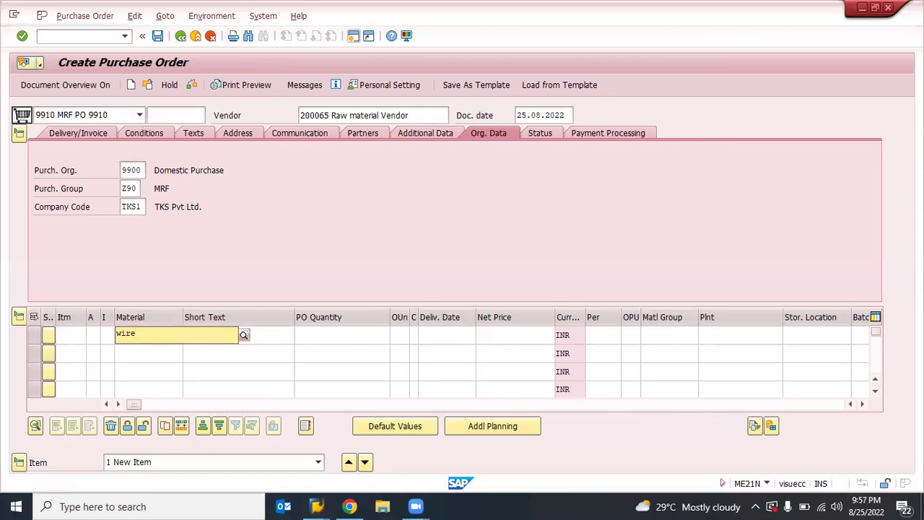
key(Down)
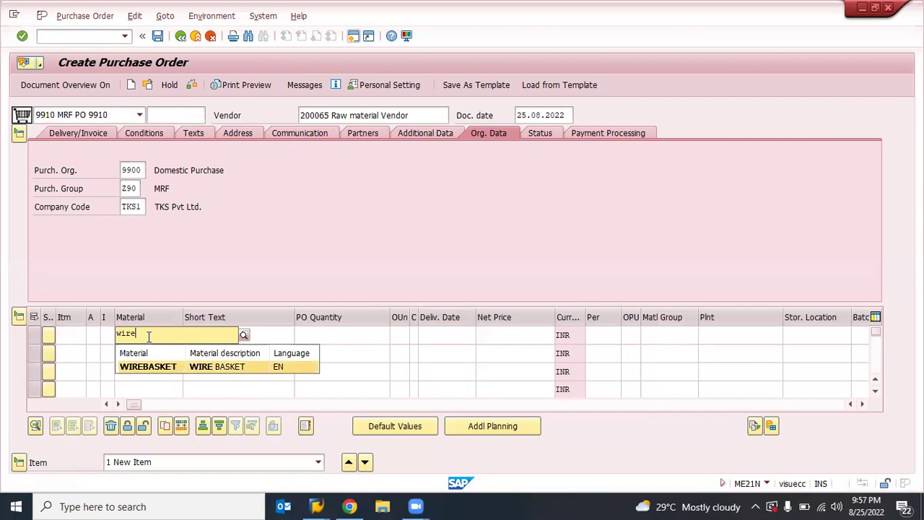
key(Return)
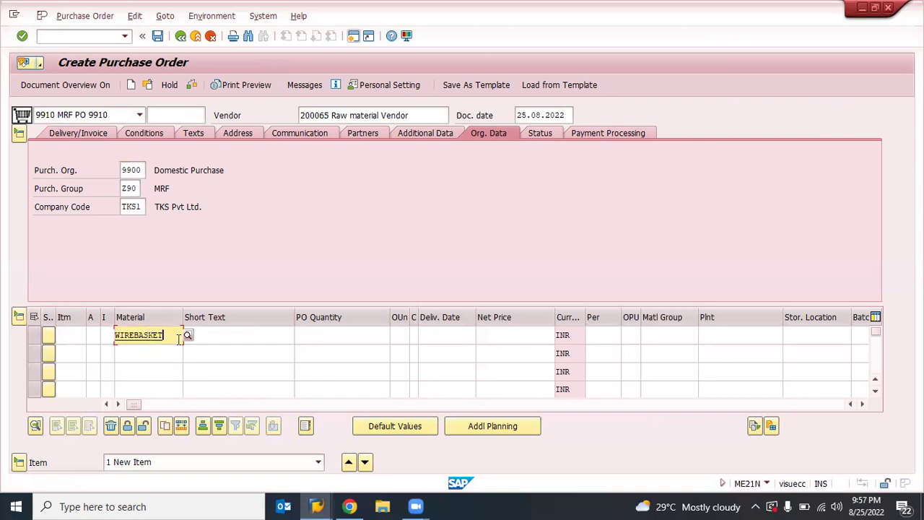
key(BackSpace)
key(BackSpace)
key(BackSpace)
key(BackSpace)
key(BackSpace)
key(BackSpace)
key(BackSpace)
key(BackSpace)
key(BackSpace)
key(BackSpace)
- Check the material number in the stock overview session and enter 10002 as the first item's material
key(alt+Tab)
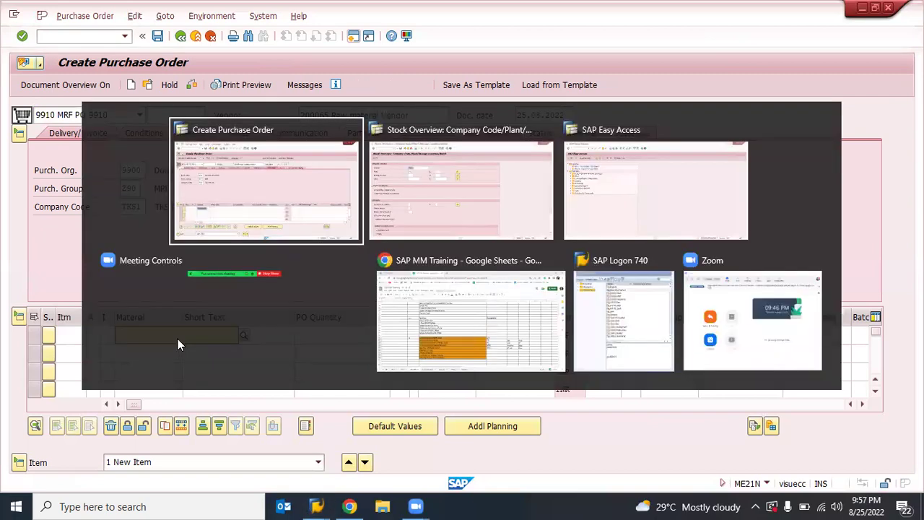
key(alt+Tab)
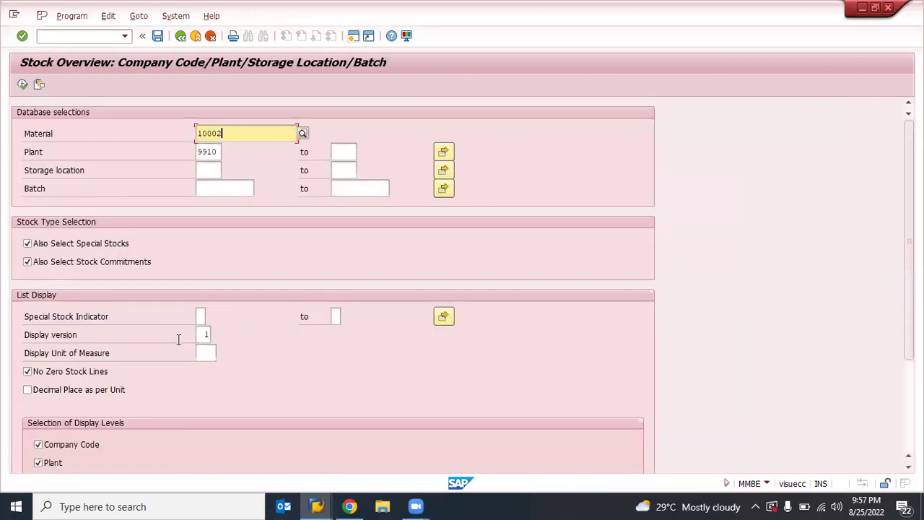
key(alt+Tab)
text(10002)
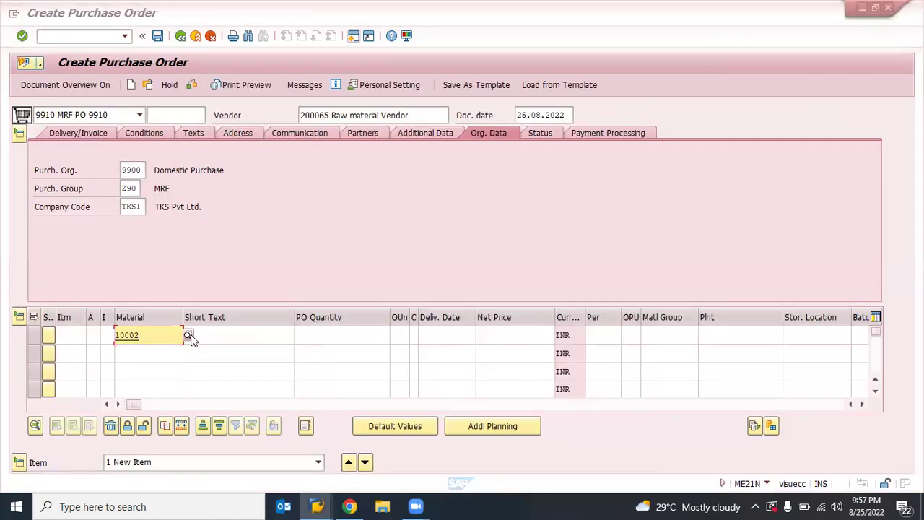
key(Return)
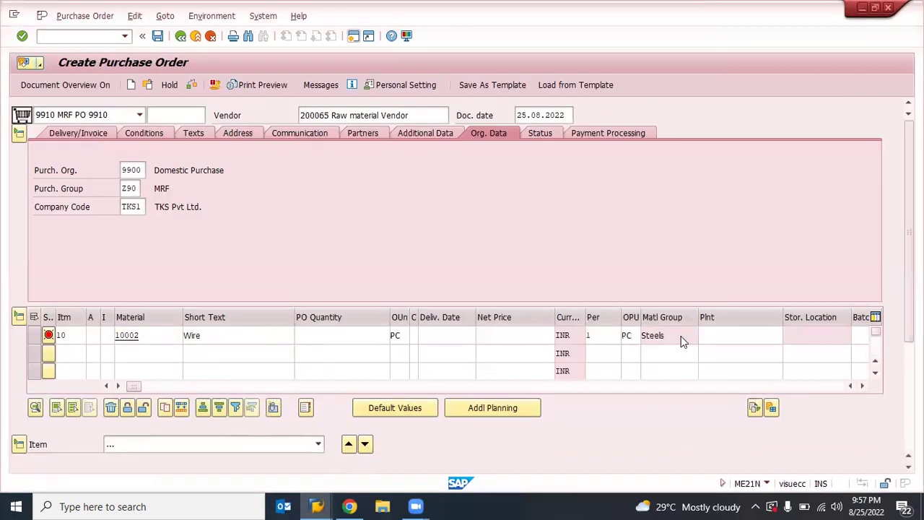
- Assign plant 9910 to the purchase order item for material 10002
click(712, 335)
text(9910)
key(Return)
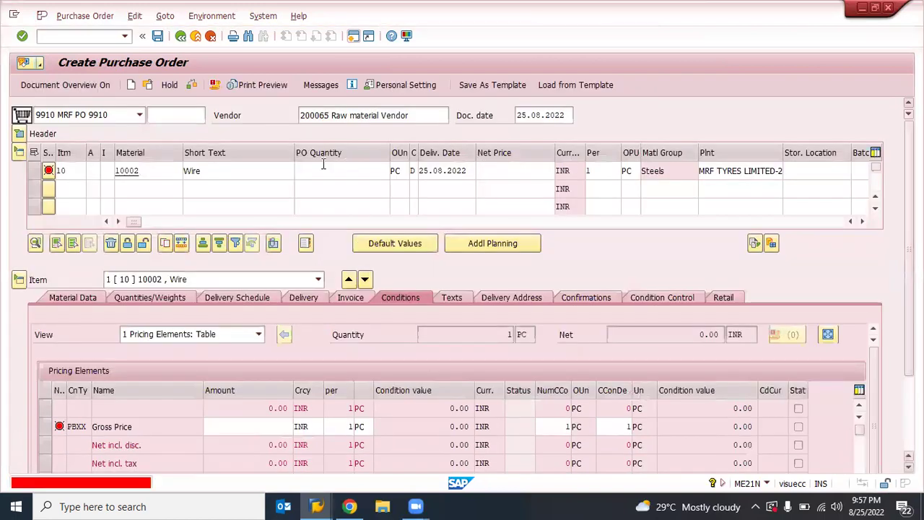
- Set the item's PO quantity to 50 and its net price to 500
click(328, 170)
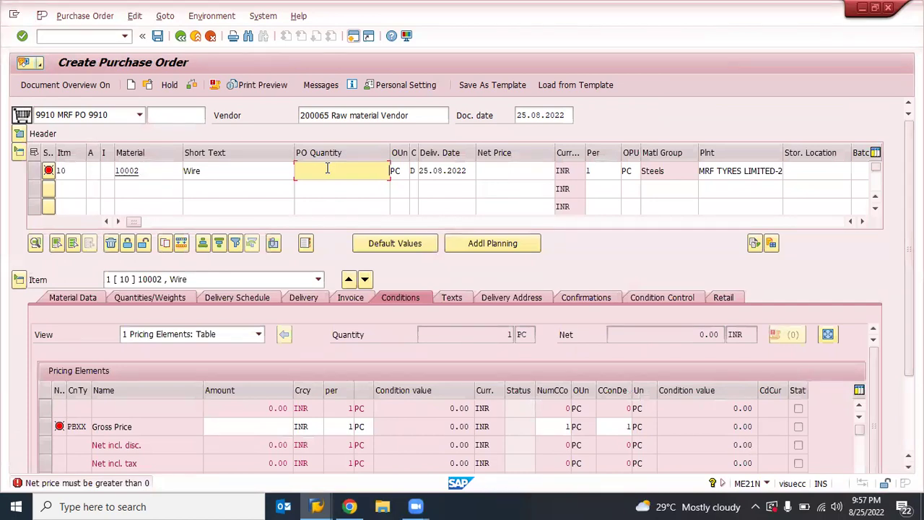
key(BackSpace)
key(Tab)
key(Tab)
key(Tab)
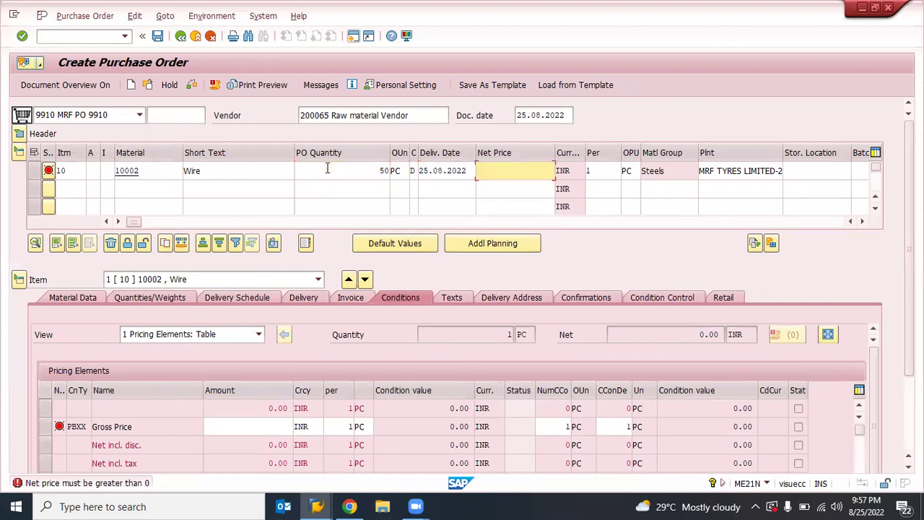
key(Return)
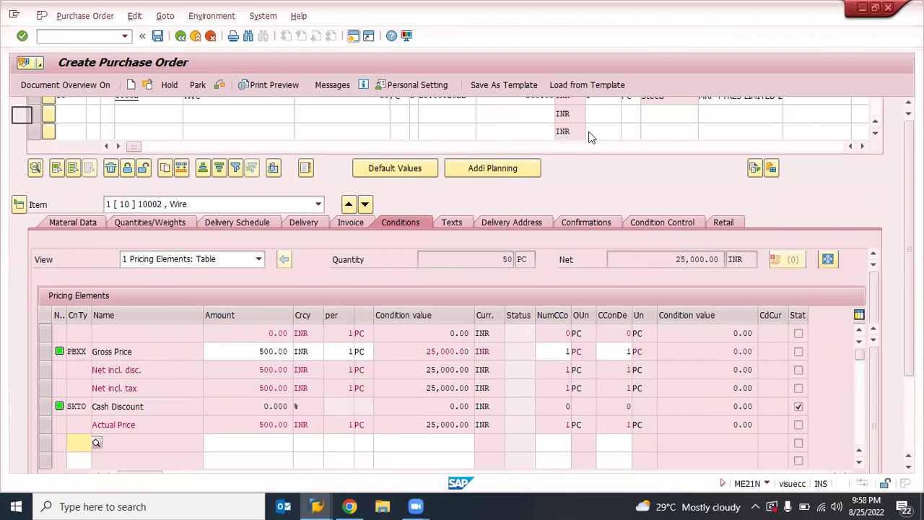
- Check the item overview and its pricing conditions, and save the purchase order despite the system messages
scroll(288, 185, up, 2)
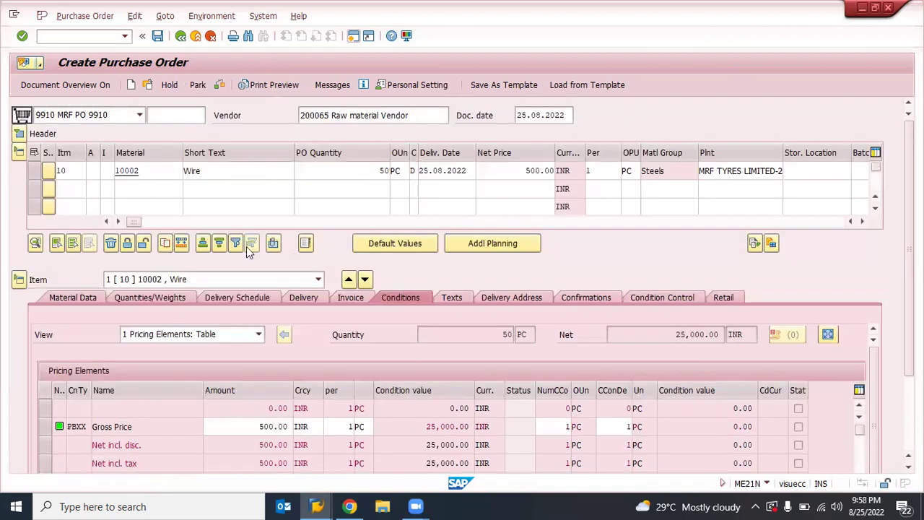
scroll(247, 246, down, 2)
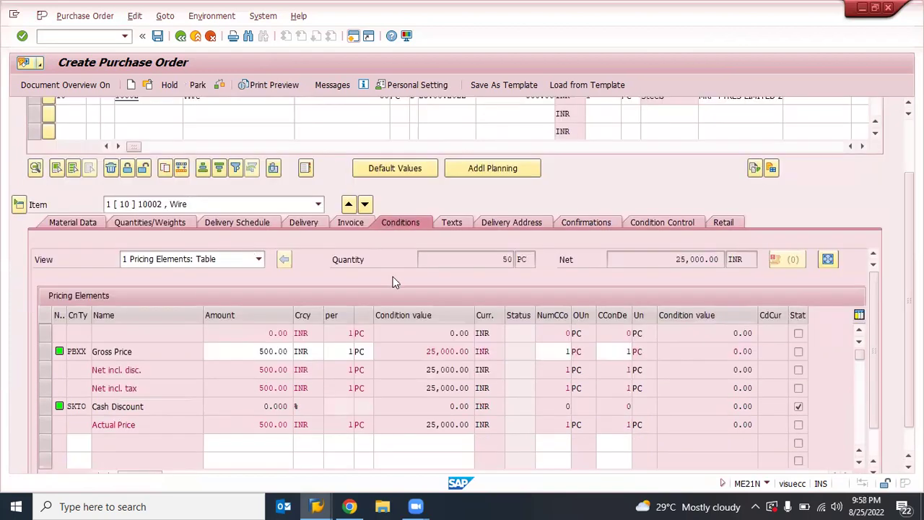
key(ctrl+s)
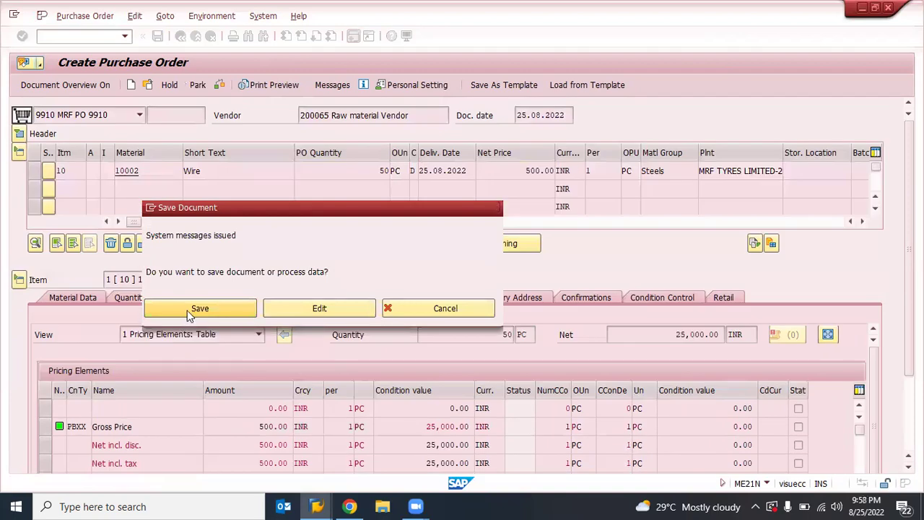
click(190, 314)
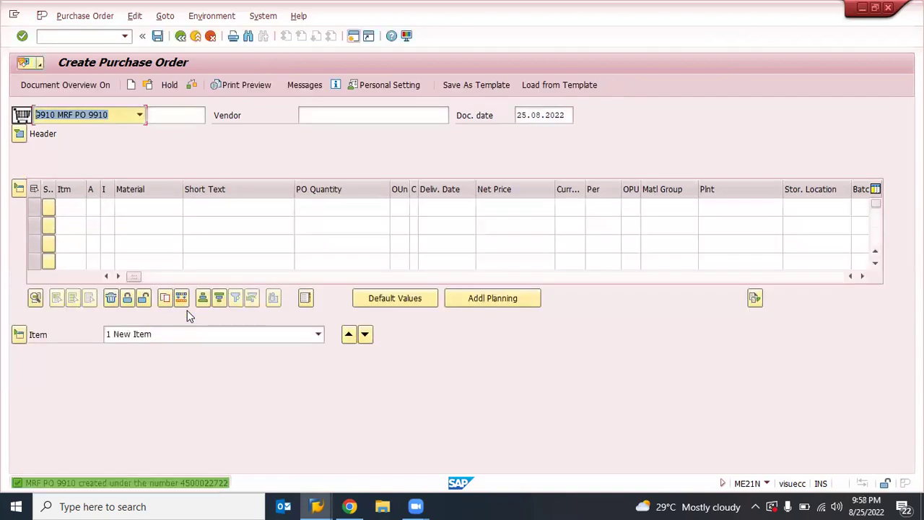
- Open the saved purchase order, return to the start screen and call transaction MIGO
click(149, 84)
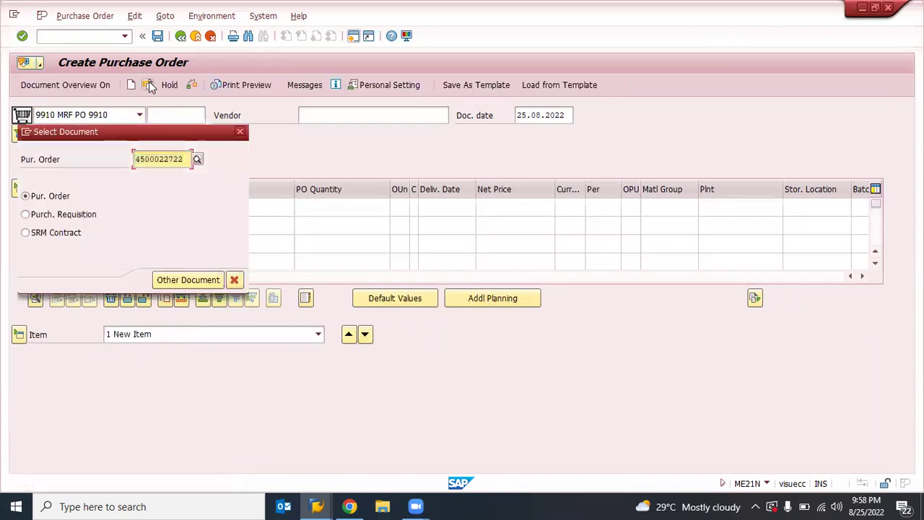
key(Return)
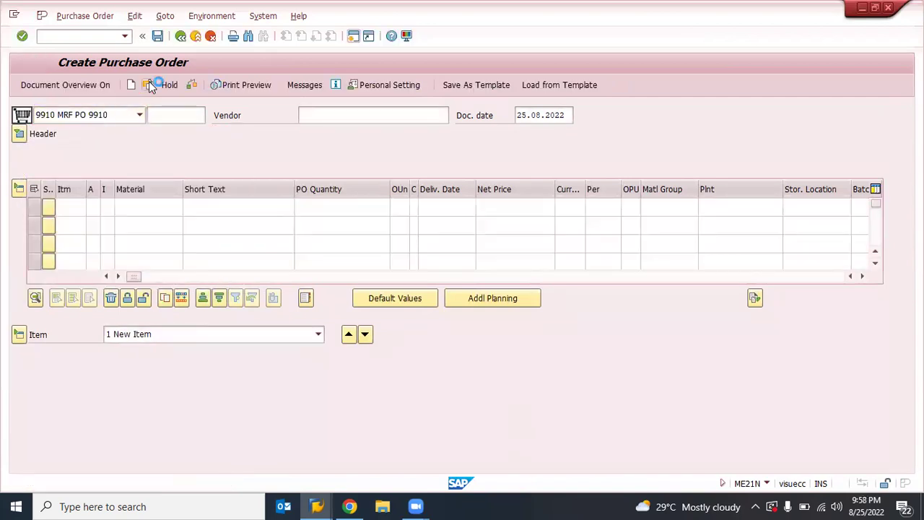
key(F3)
text(migo)
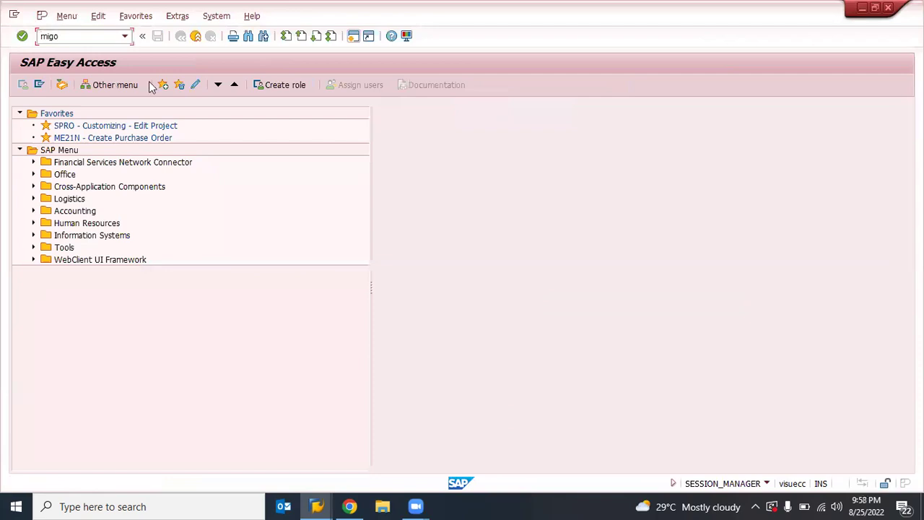
- Run the stock overview for material 10002 in plant 9910 and check its on-order stock
key(alt+Tab)
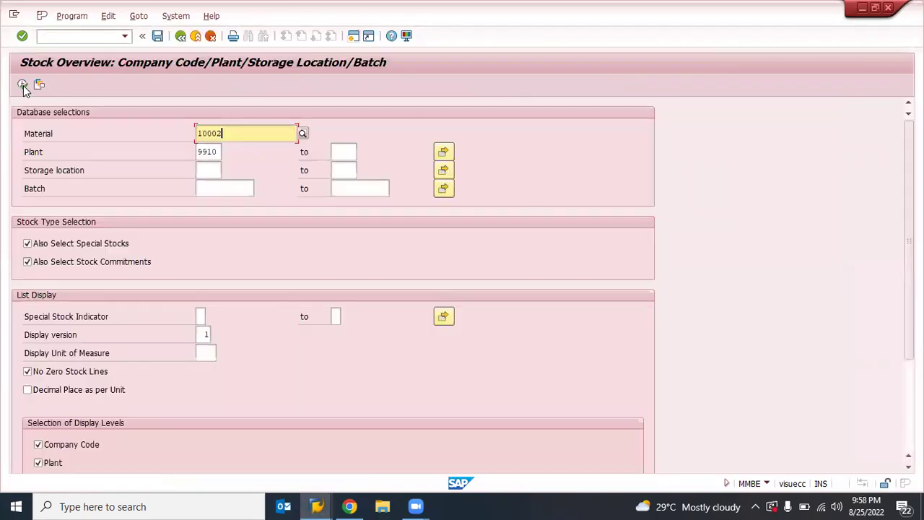
click(22, 85)
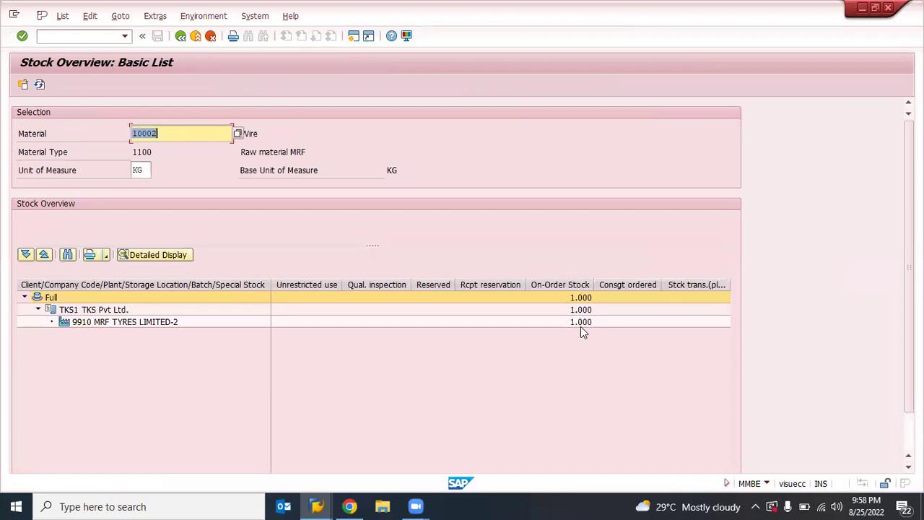
key(alt+Tab)
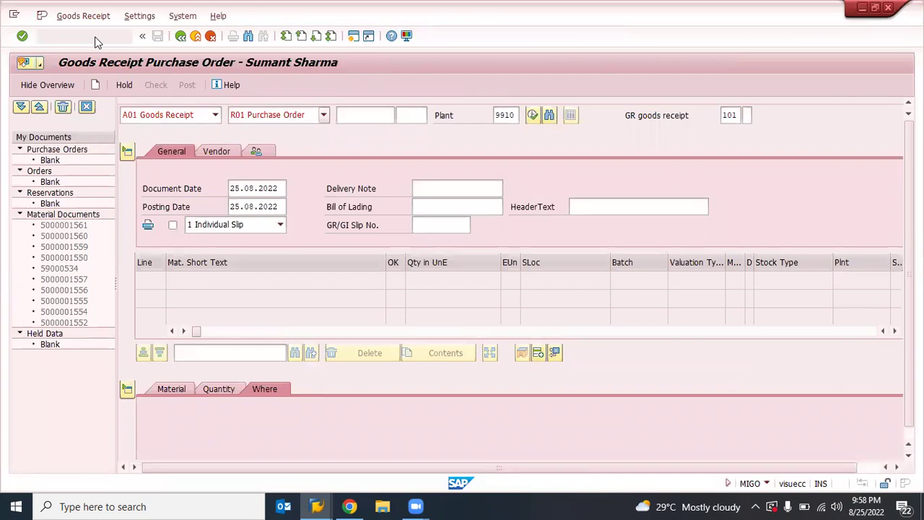
- Leave the goods receipt and display the saved purchase order with transaction ME23N
key(alt+Tab)
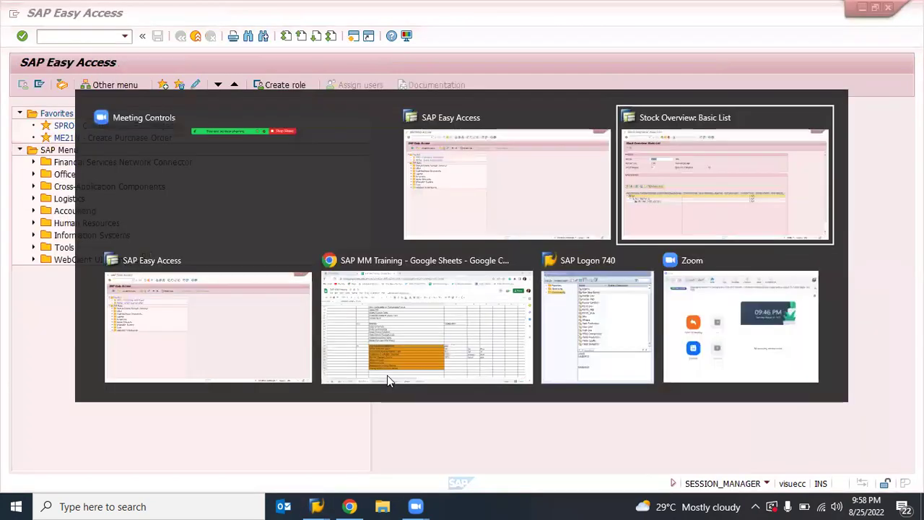
key(Escape)
text(me)
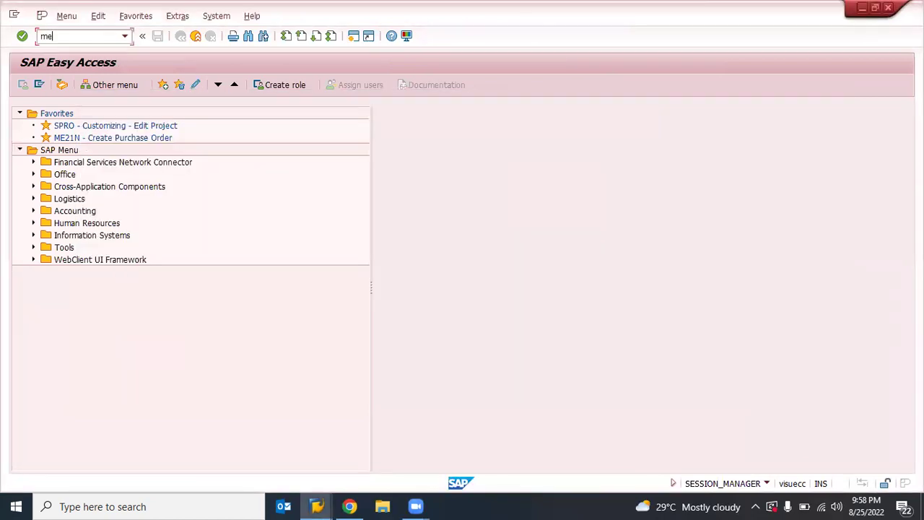
text(23n)
key(Return)
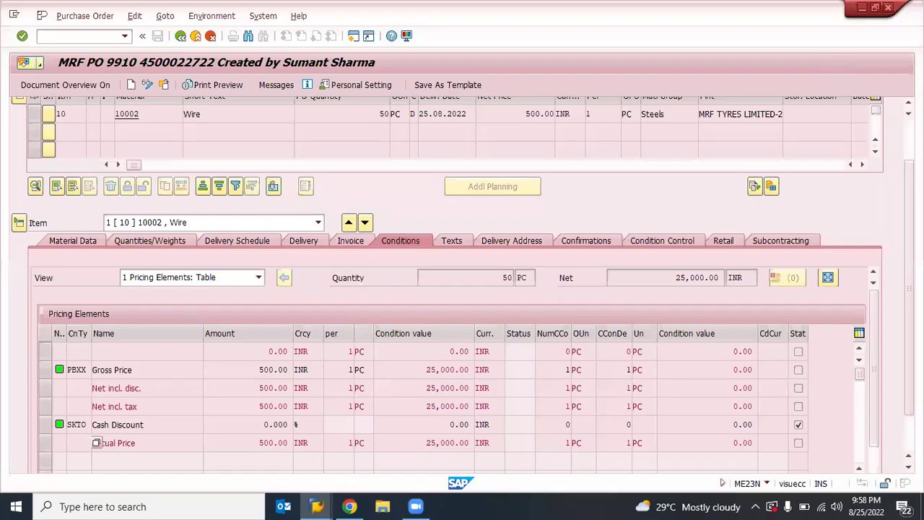
- Compare the purchase order's item for material 10002 with the on-order quantity in the stock overview session
scroll(185, 167, up, 2)
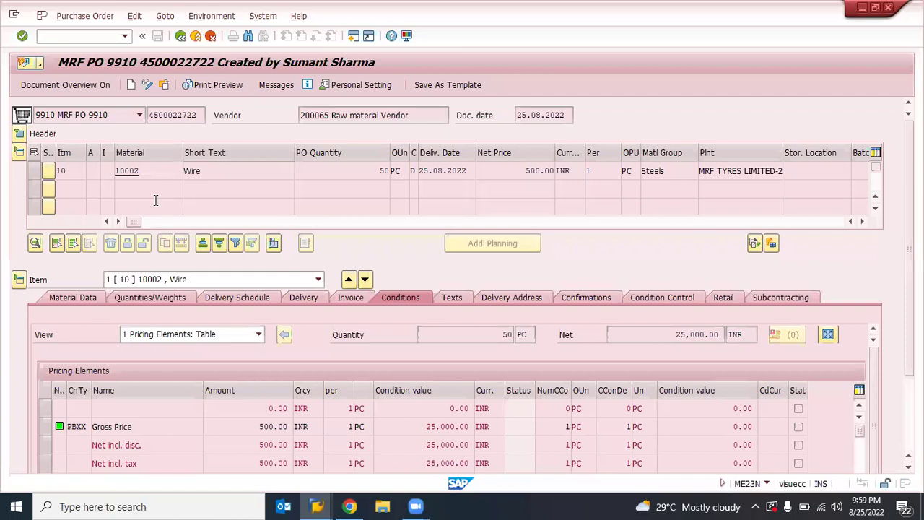
click(117, 170)
key(ctrl+shift+F8)
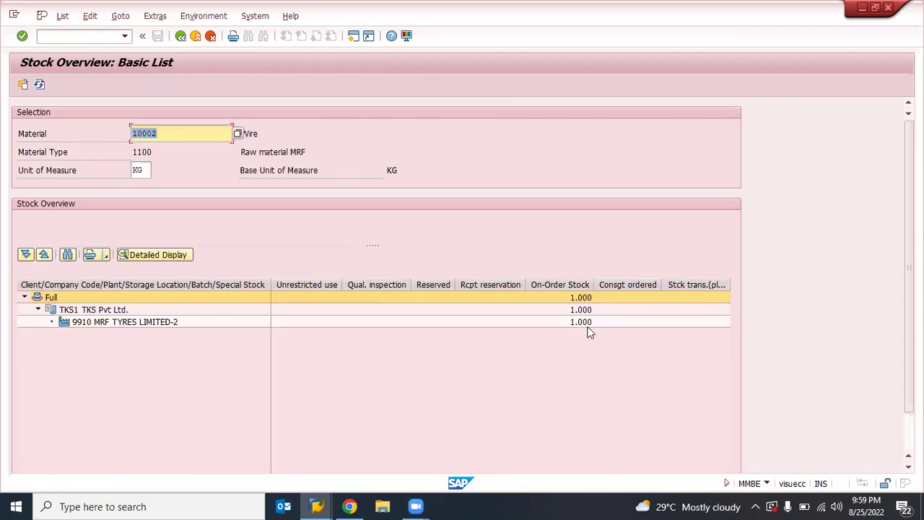
key(alt+Tab)
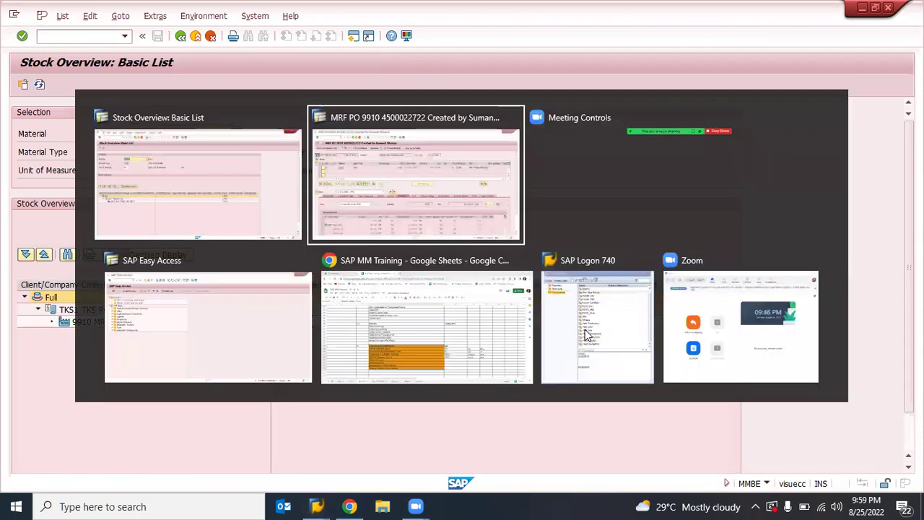
click(353, 182)
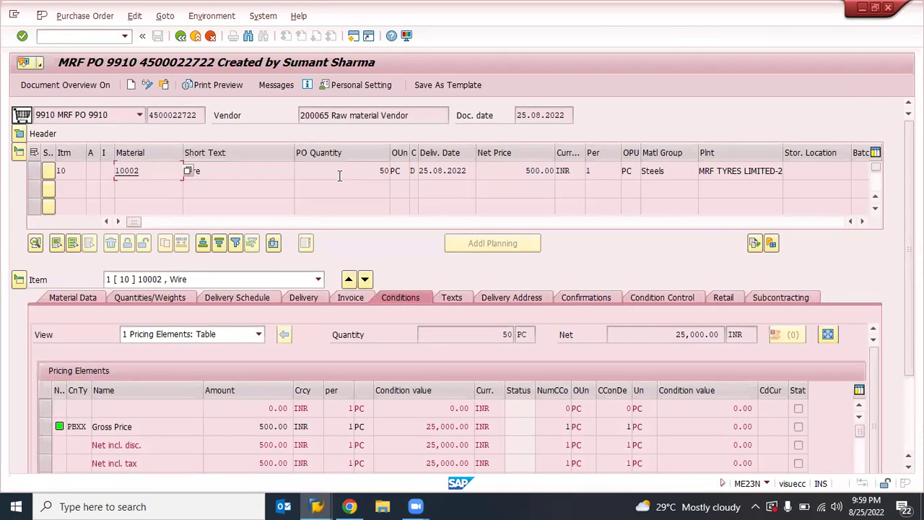
- Copy the purchase order number and load that order into a MIGO goods receipt
double_click(167, 115)
key(ctrl+c)
text(/nmigo)
key(Return)
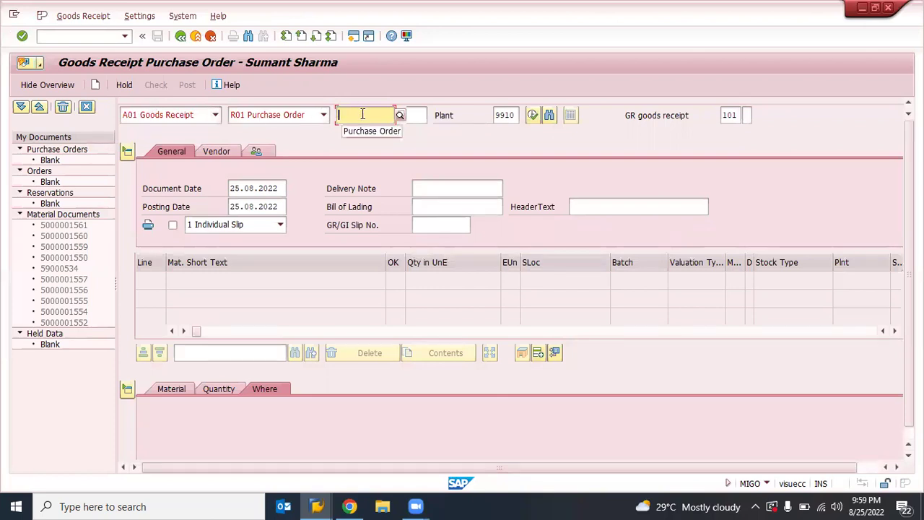
key(ctrl+v)
click(466, 185)
key(Return)
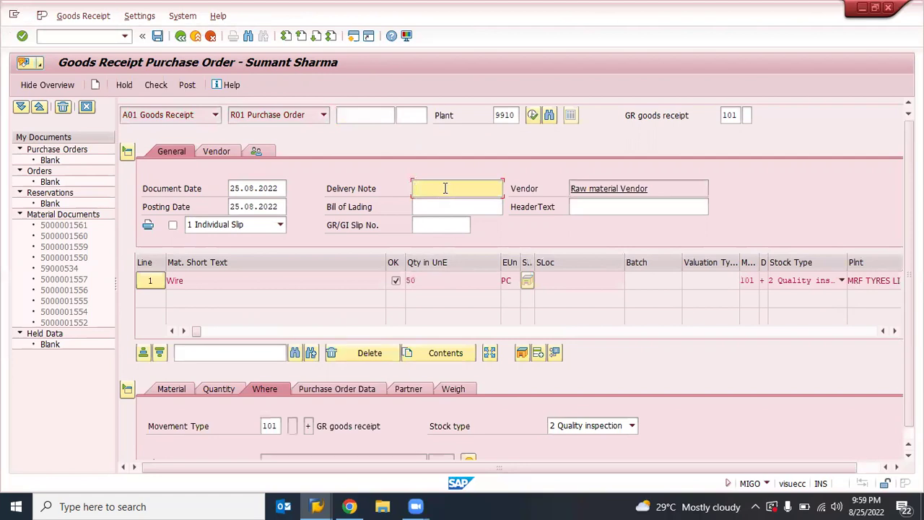
- Enter test1212 as the delivery note of the goods receipt
text(test12)
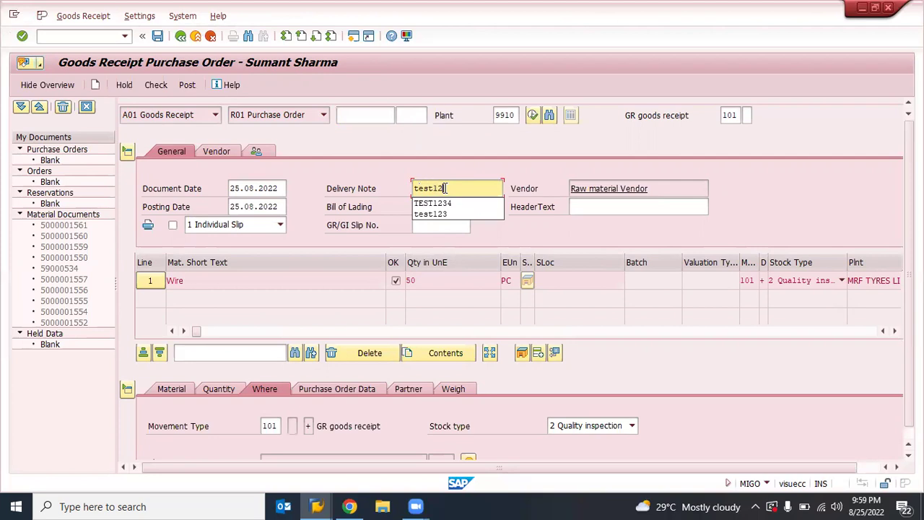
text(12)
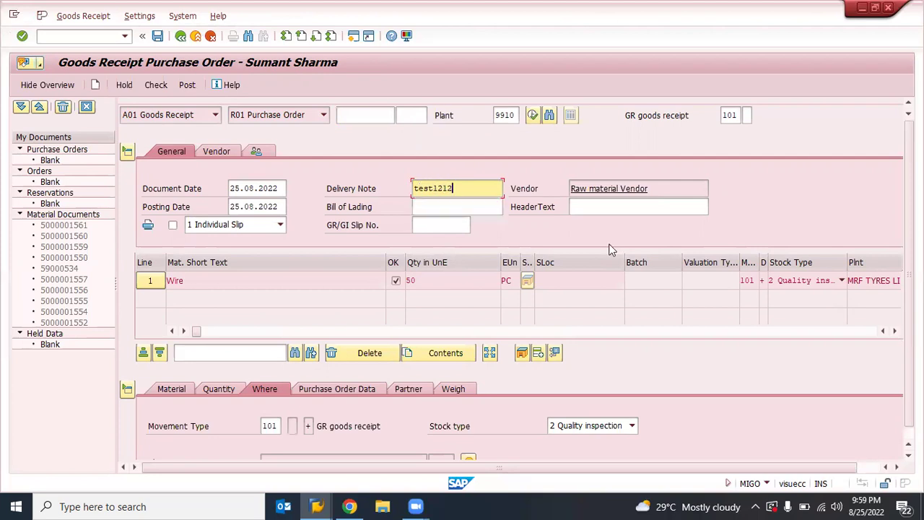
key(Return)
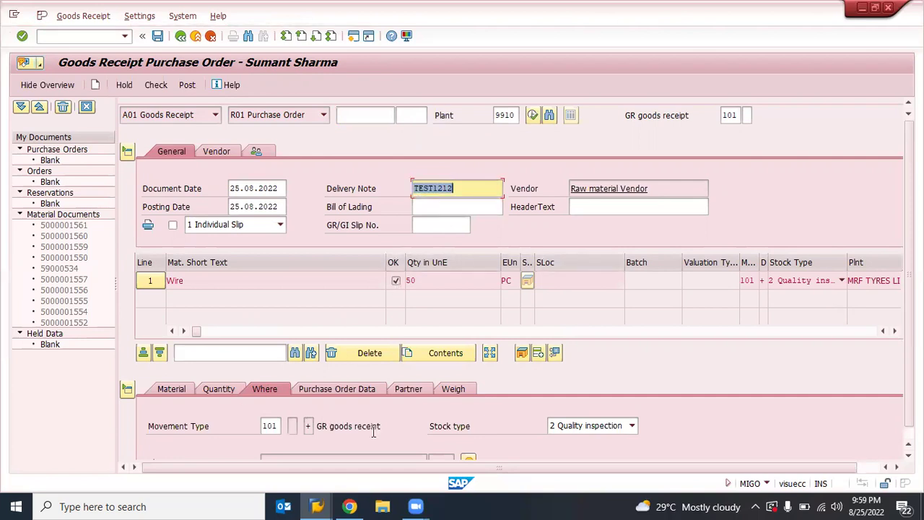
- Review the goods receipt item's destination data and the available stock types, keeping Quality inspection selected
scroll(889, 374, down, 5)
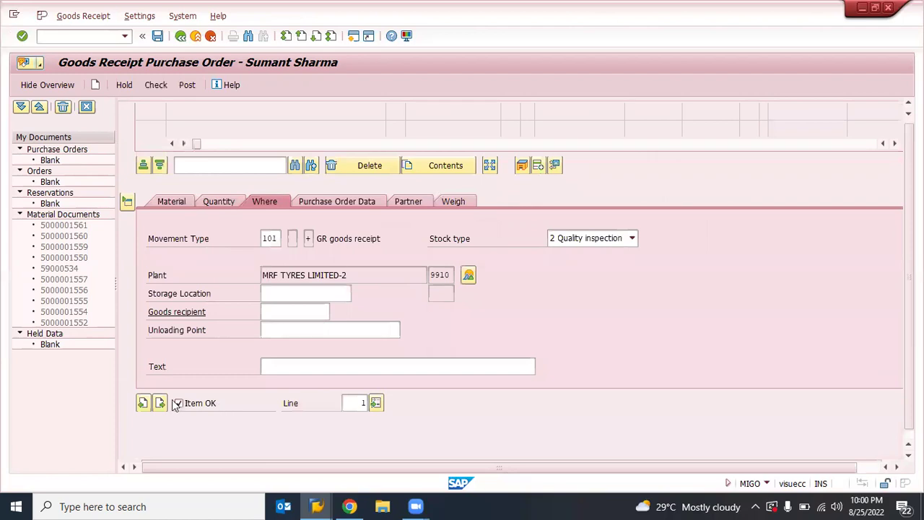
scroll(613, 338, up, 4)
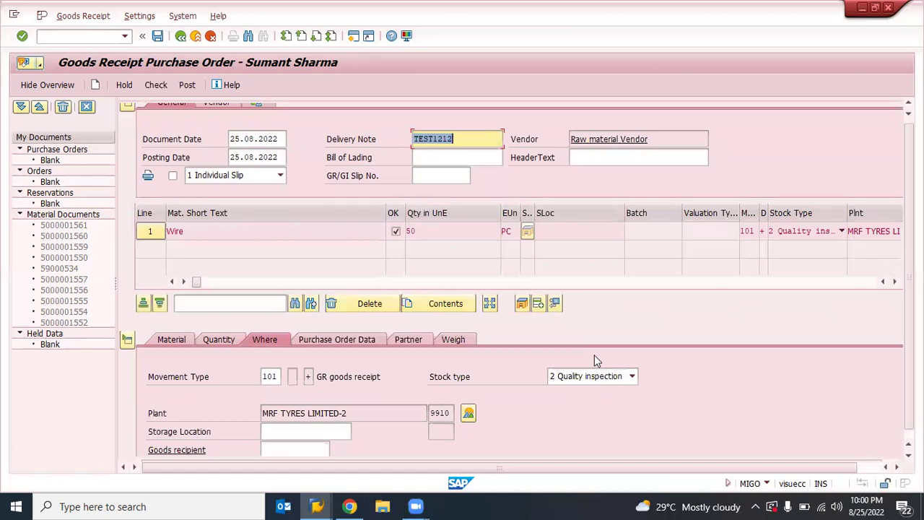
key(alt+Tab)
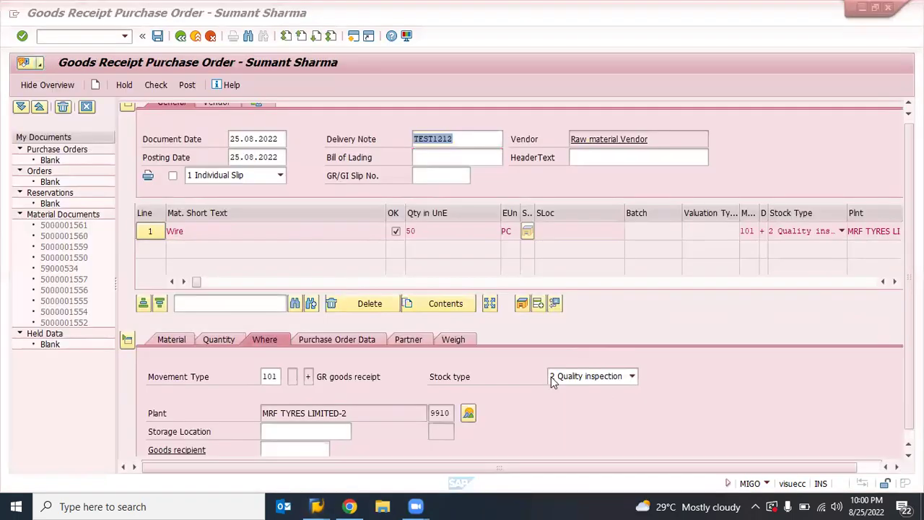
key(alt+Tab)
click(589, 383)
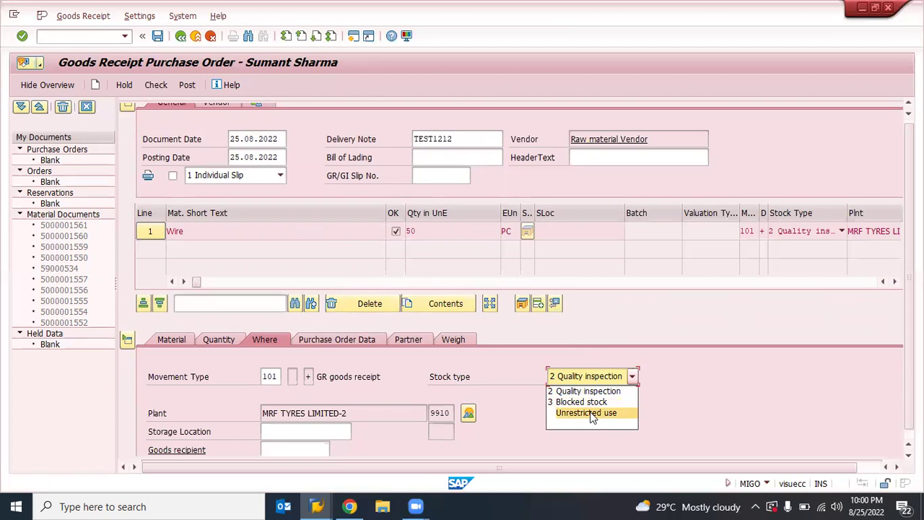
click(568, 376)
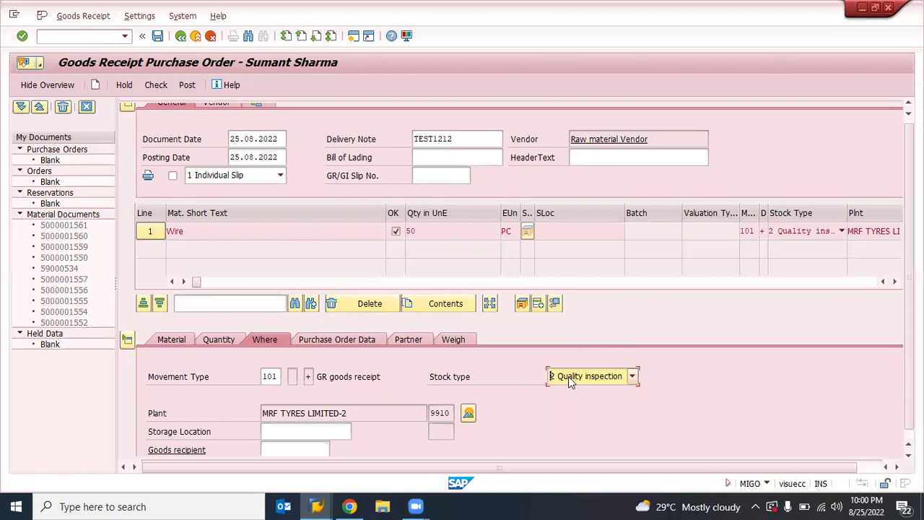
- Display the material master of the received item 10002 and examine its Quality management view
click(176, 336)
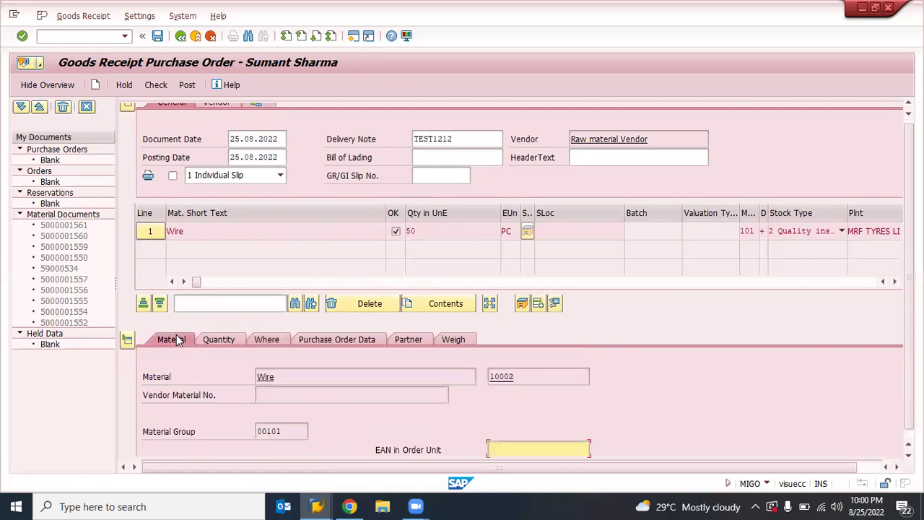
double_click(504, 376)
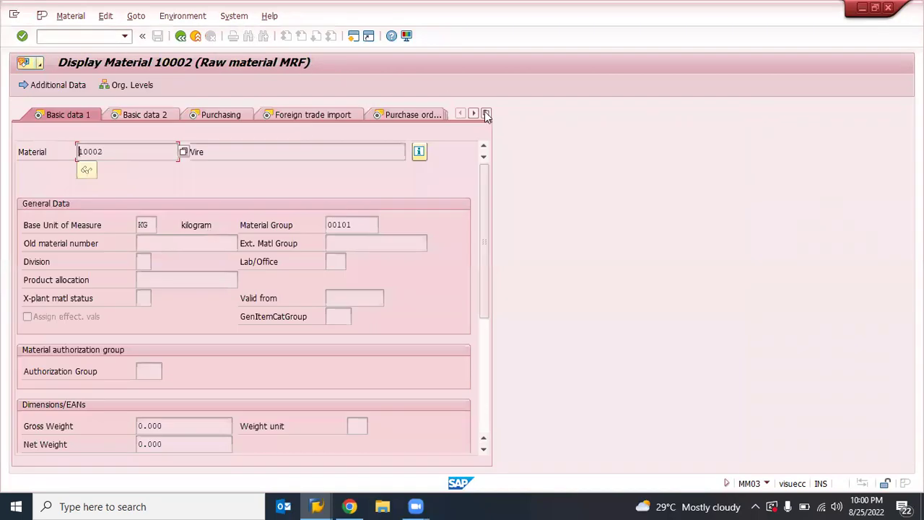
click(487, 114)
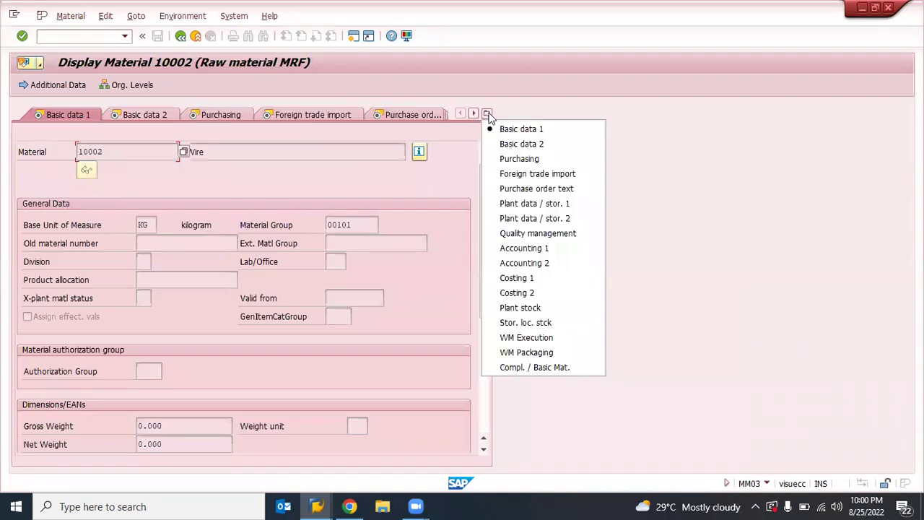
click(521, 239)
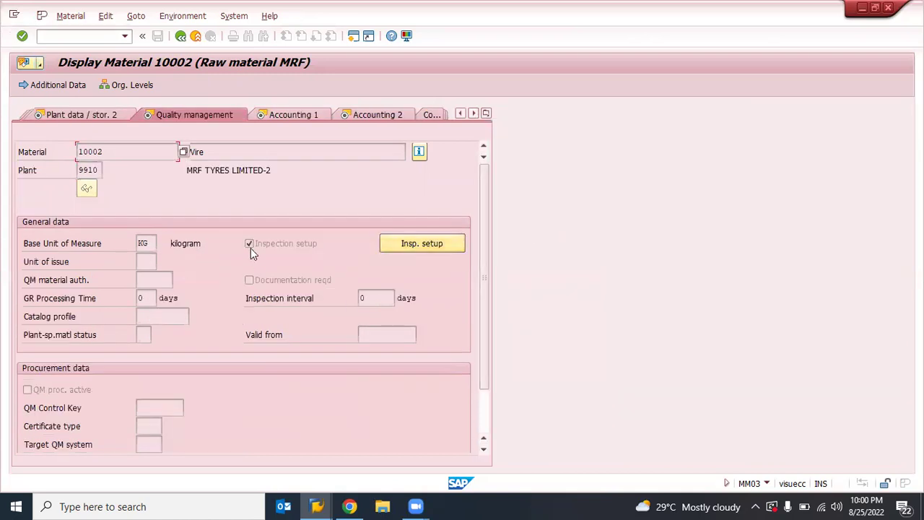
- Review the inspection setup data of material 10002 in plant 9910 and return to the goods receipt
click(394, 244)
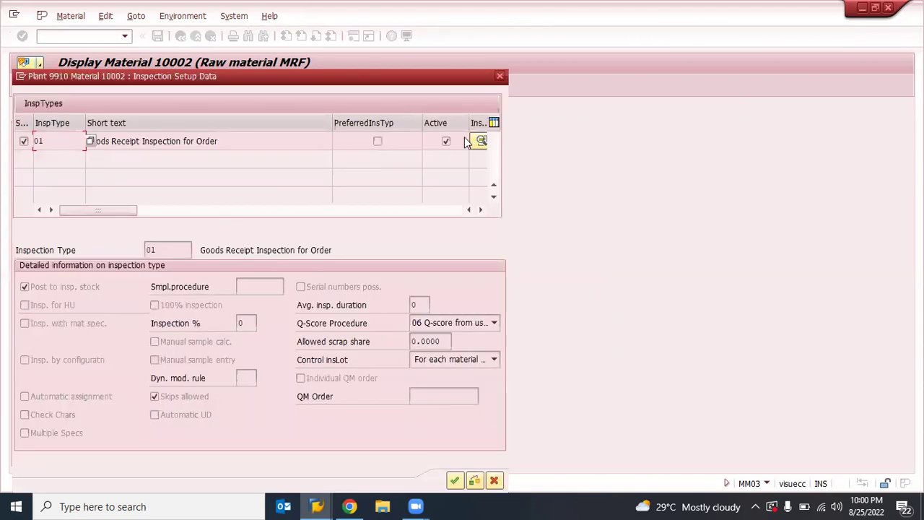
click(501, 77)
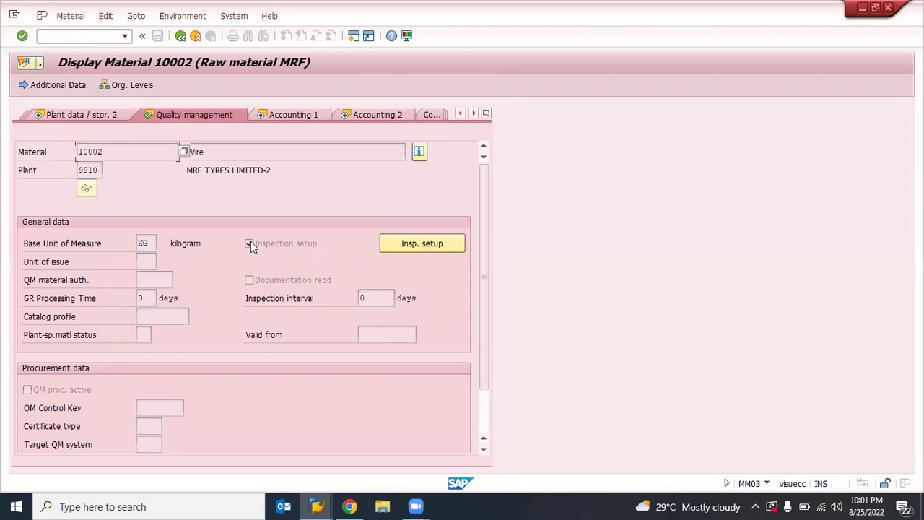
click(180, 35)
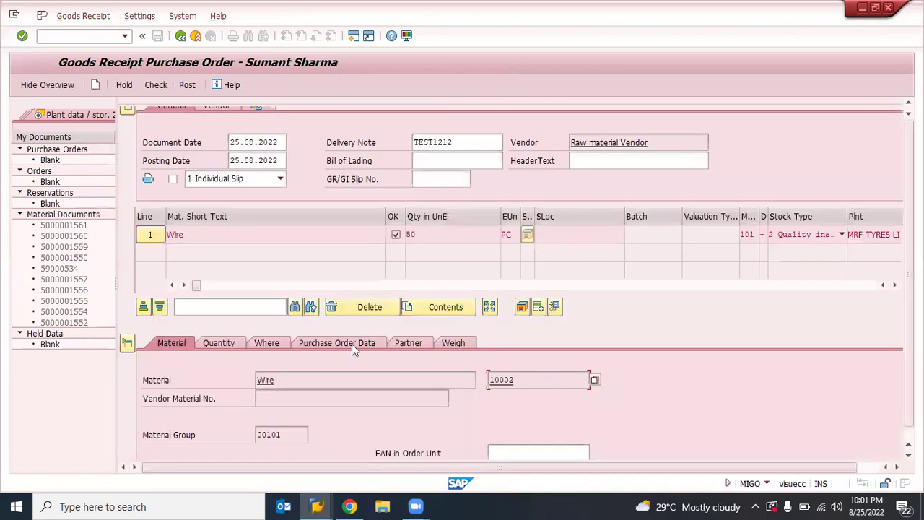
- Review the receipt item's destination data, check the goods receipt for errors and close the log
click(351, 344)
click(269, 343)
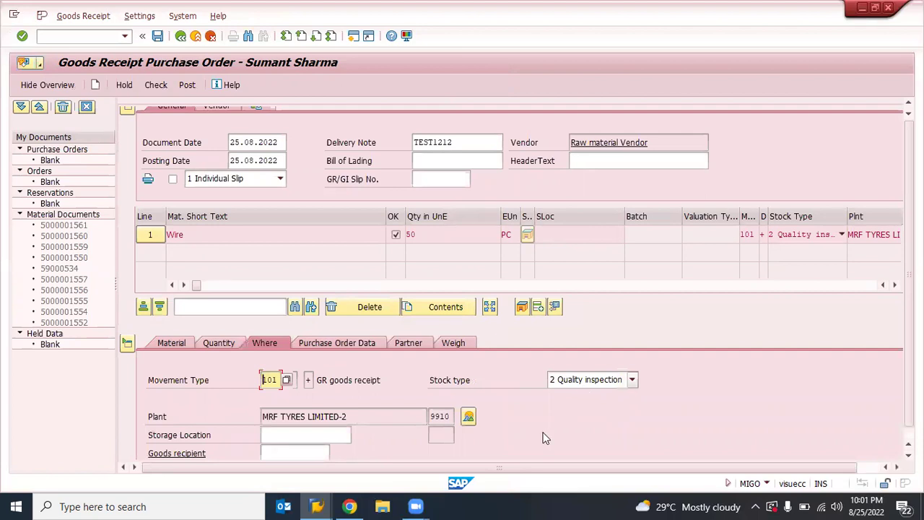
scroll(542, 435, down, 3)
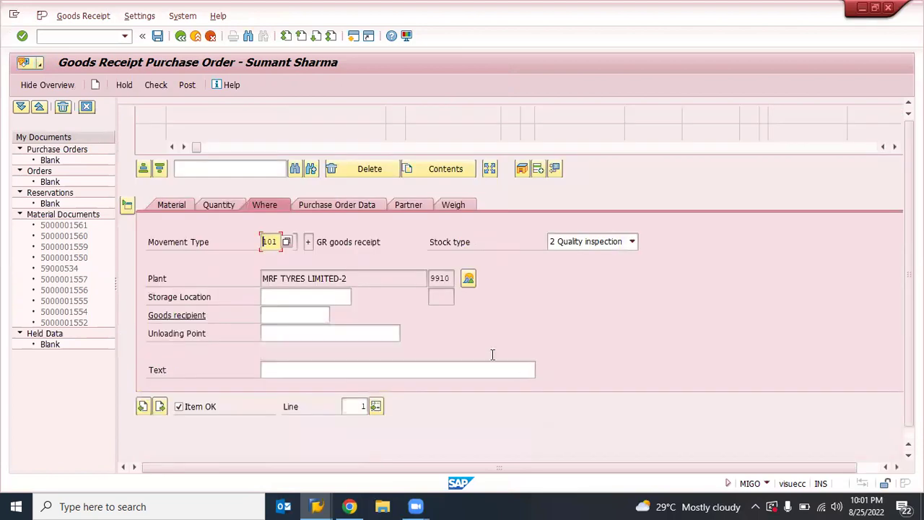
scroll(491, 354, up, 4)
click(156, 87)
click(182, 85)
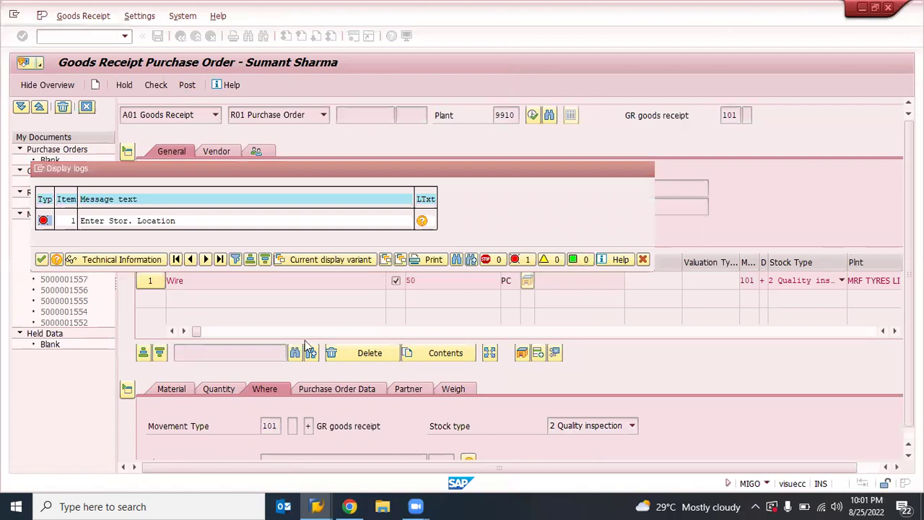
key(Return)
- Set the receipt item's storage location to RM01, then check and post the goods receipt
scroll(311, 361, down, 3)
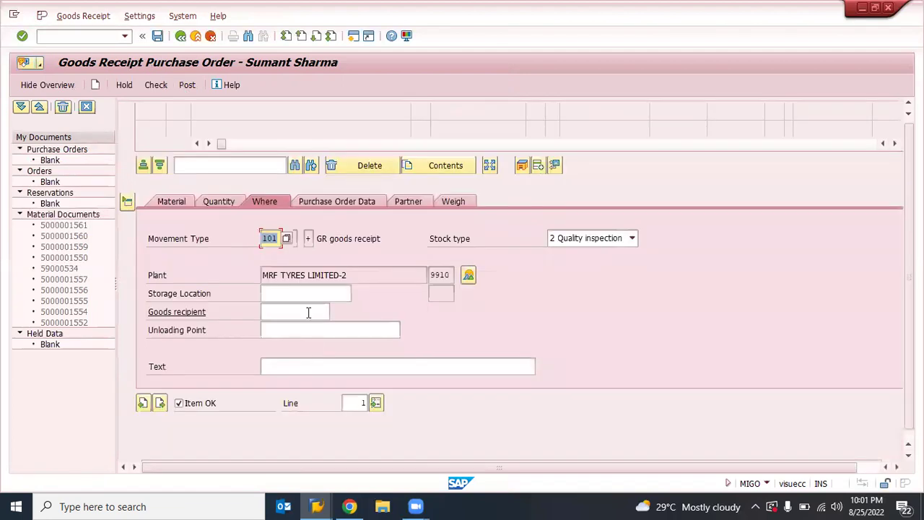
click(291, 292)
text(rm01)
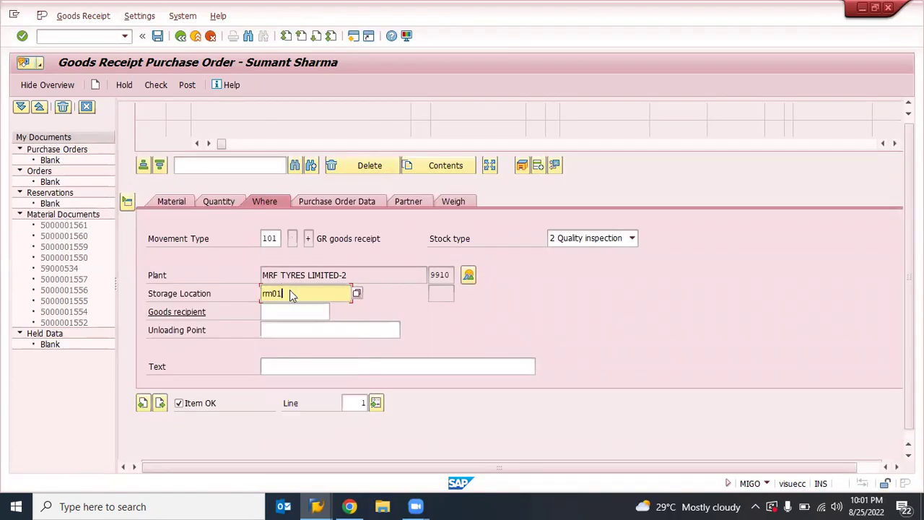
key(Return)
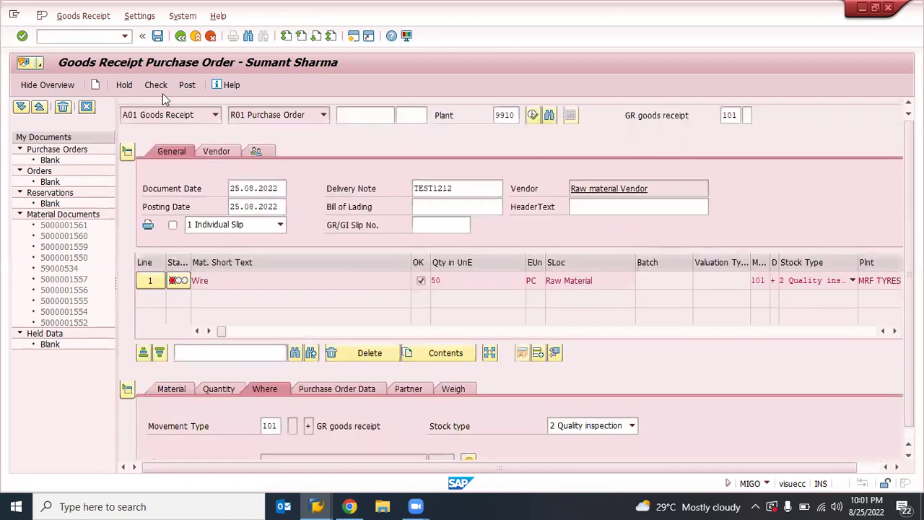
click(172, 85)
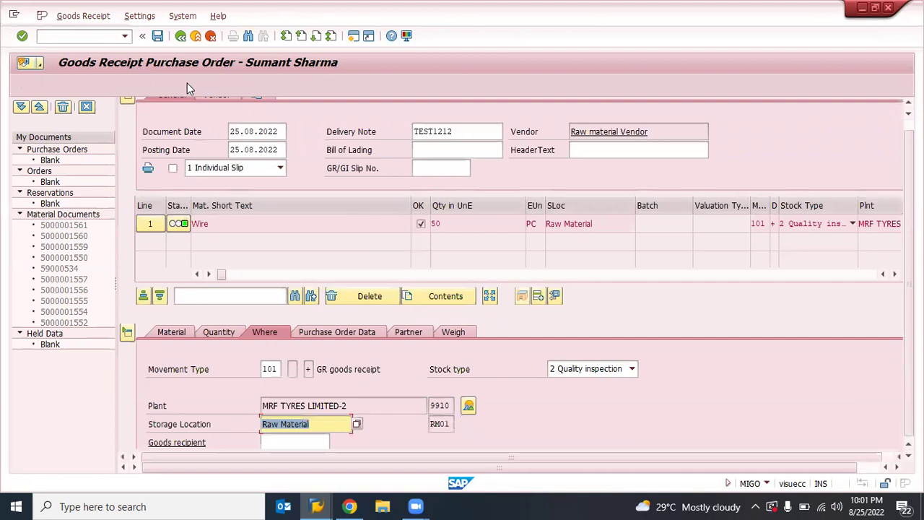
click(187, 84)
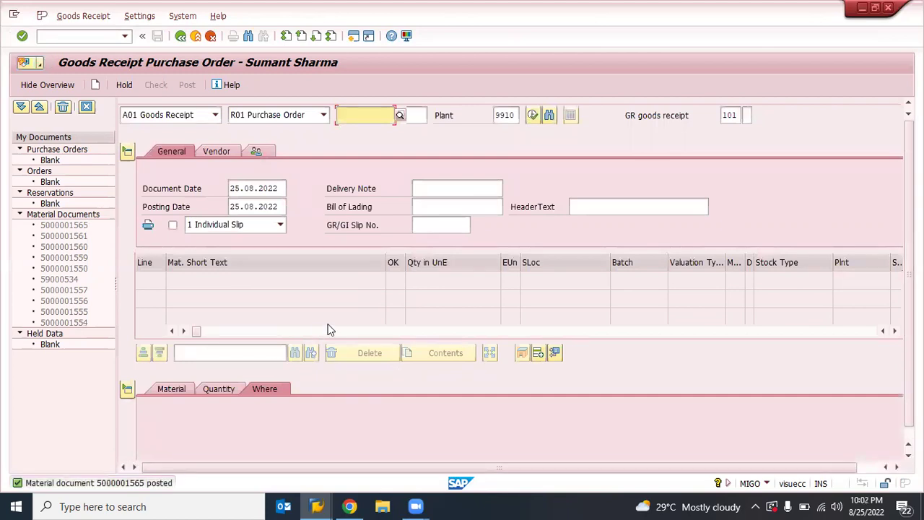
- Switch to the MMBE stock overview of material 10002 and refresh it to examine the quality inspection stock
key(alt+Tab)
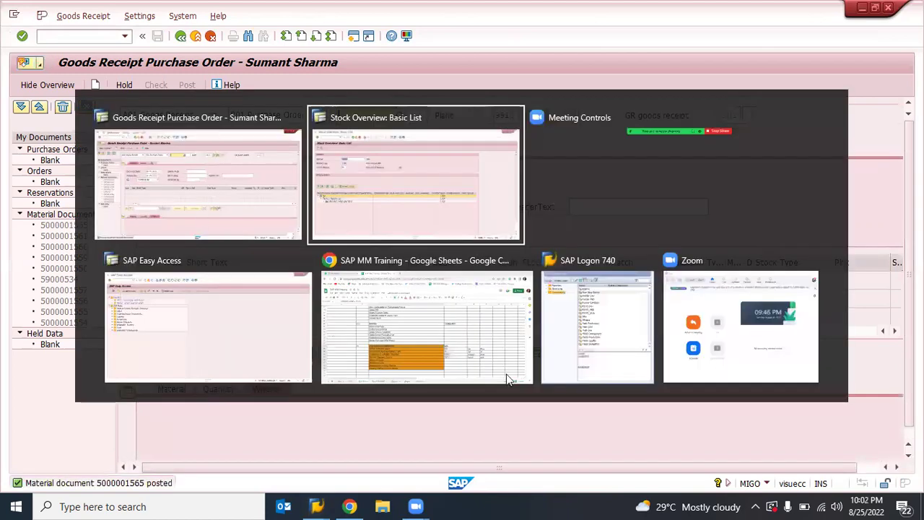
click(453, 238)
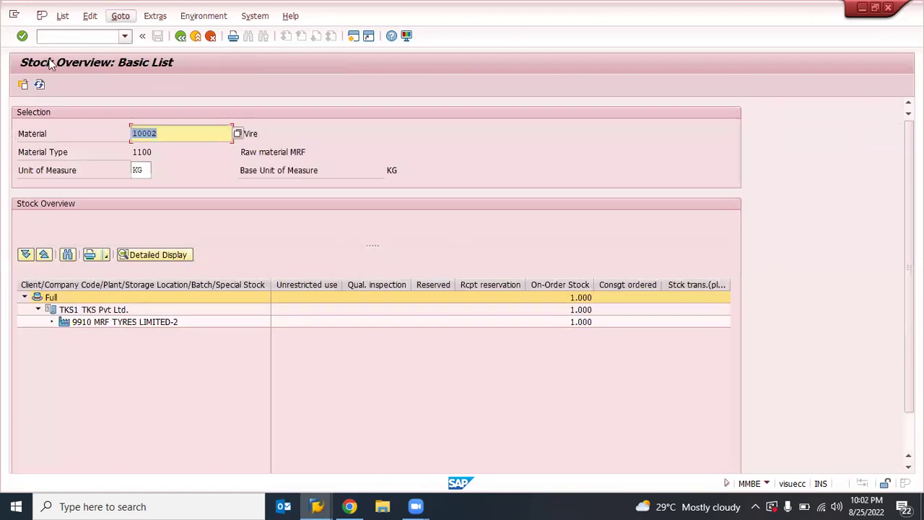
click(41, 84)
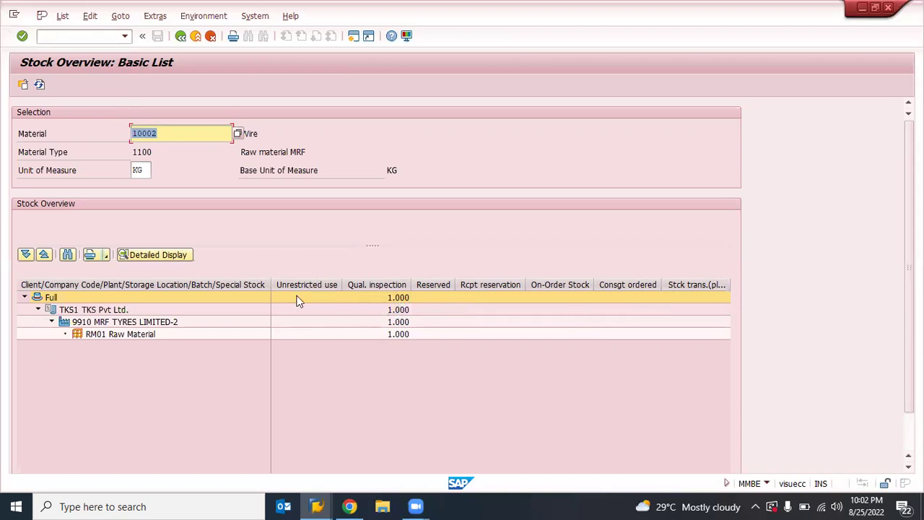
- Switch back to MIGO and display the material document that was just posted
key(alt+Tab)
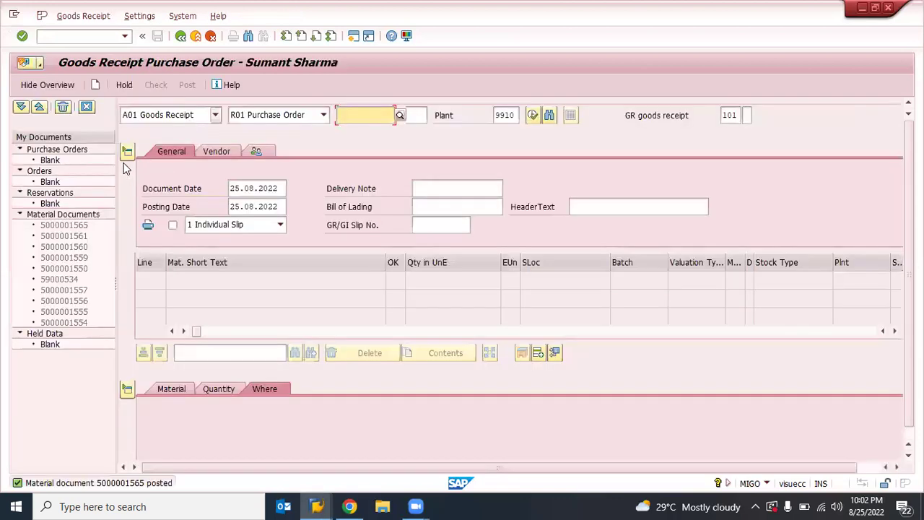
click(215, 114)
click(221, 146)
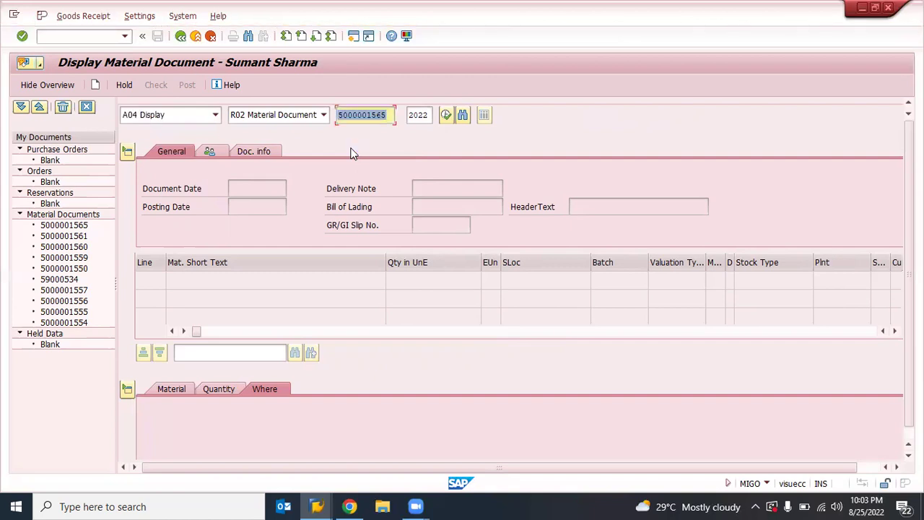
click(262, 154)
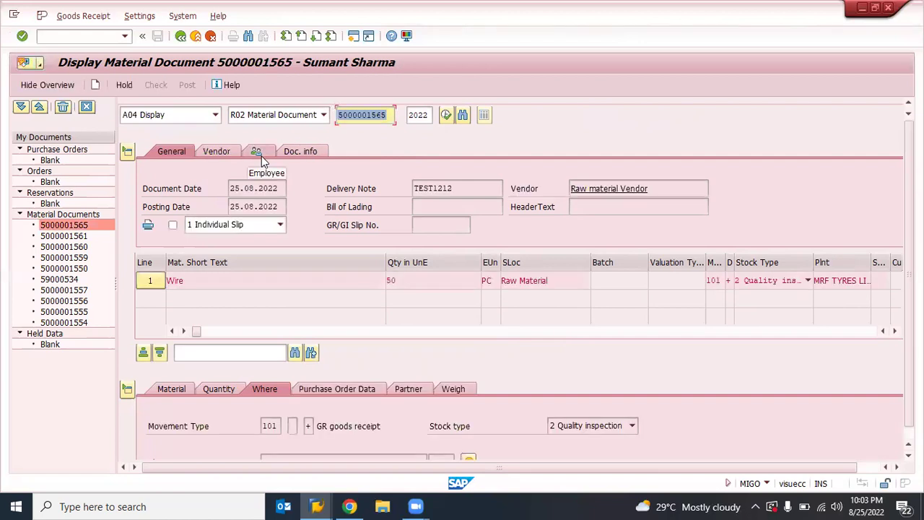
- Display the second accounting document linked to the material document, examine its account postings and amounts, and return
click(316, 154)
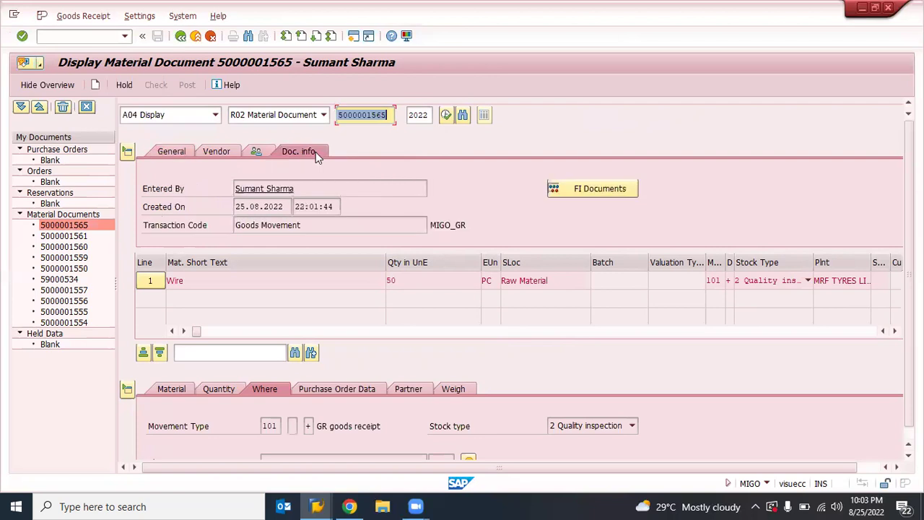
click(596, 189)
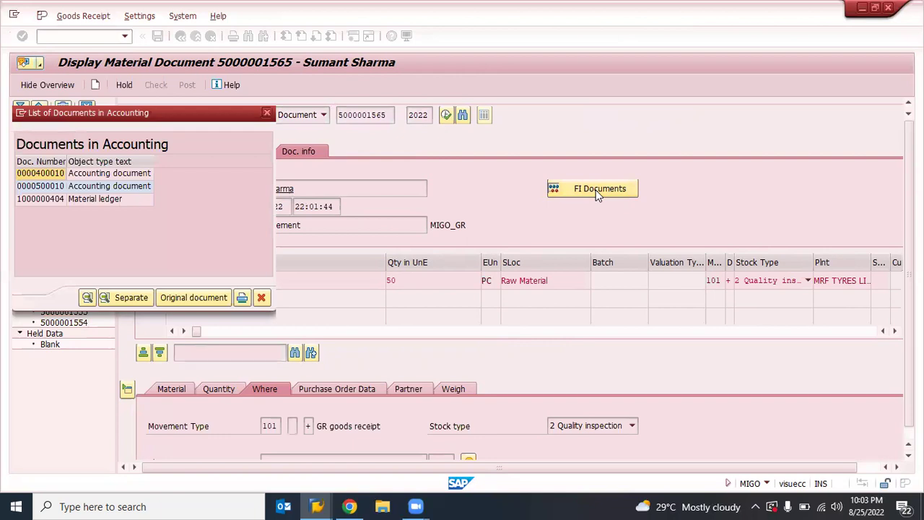
click(44, 189)
double_click(43, 189)
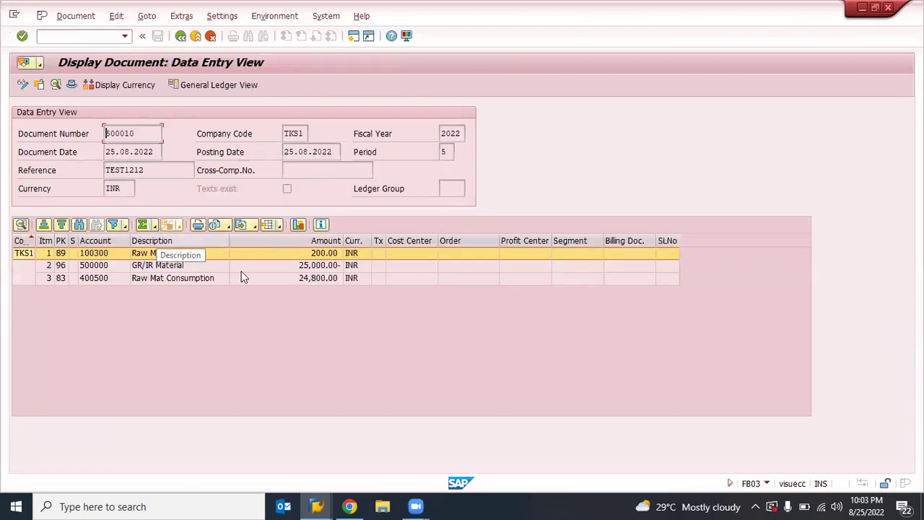
click(166, 278)
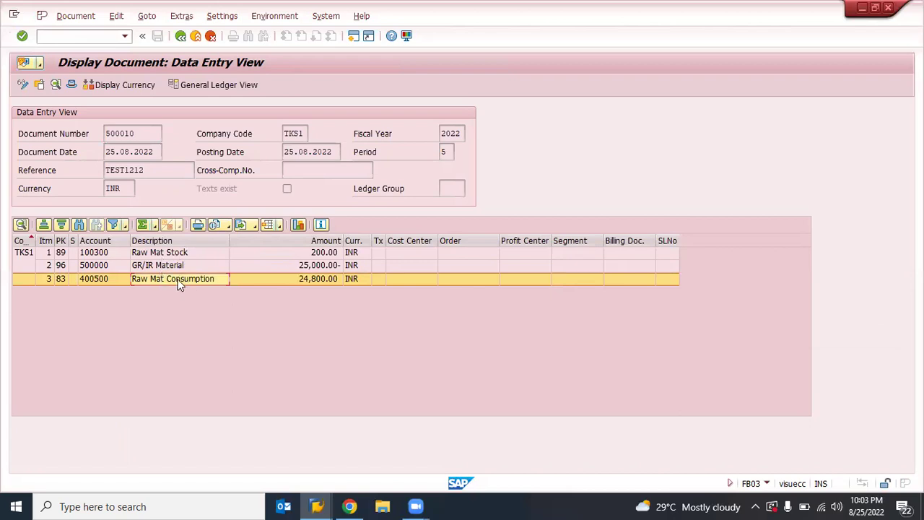
click(304, 254)
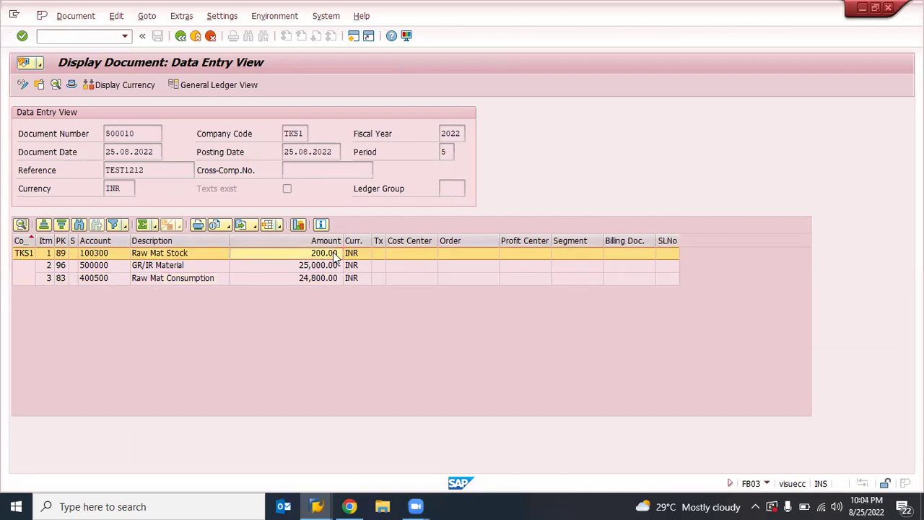
click(214, 93)
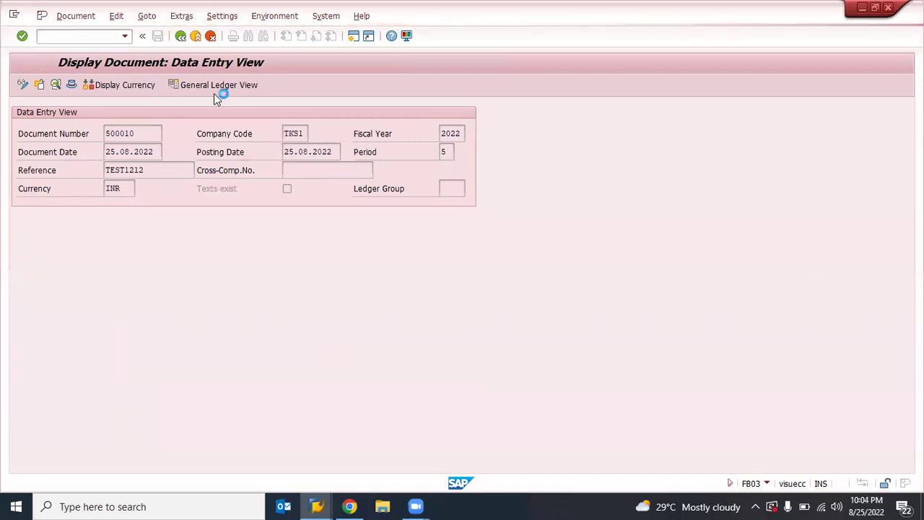
click(183, 41)
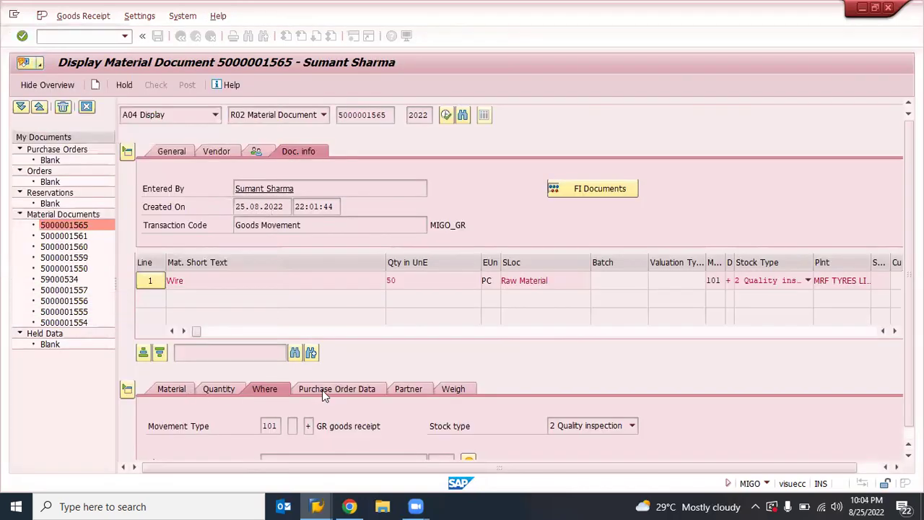
- Open the related purchase order and display the Accounting 1 prices and values of its material 10002
click(340, 390)
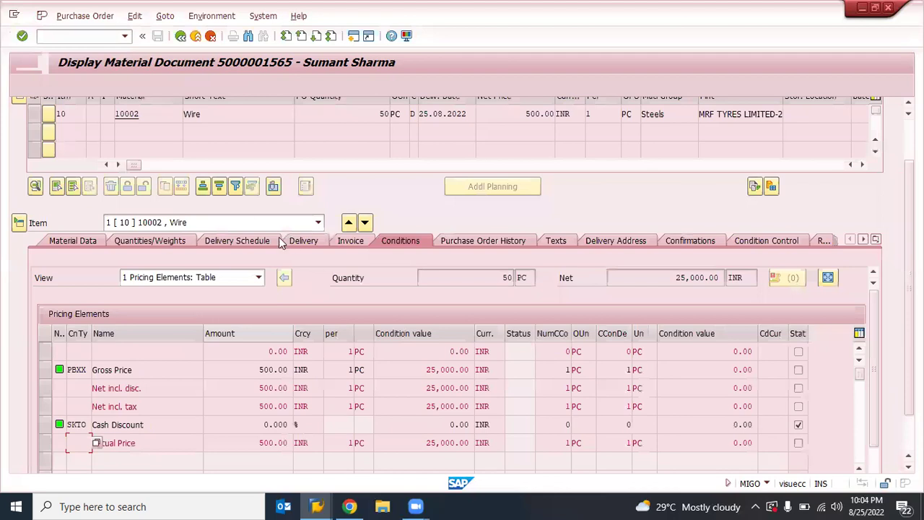
double_click(127, 116)
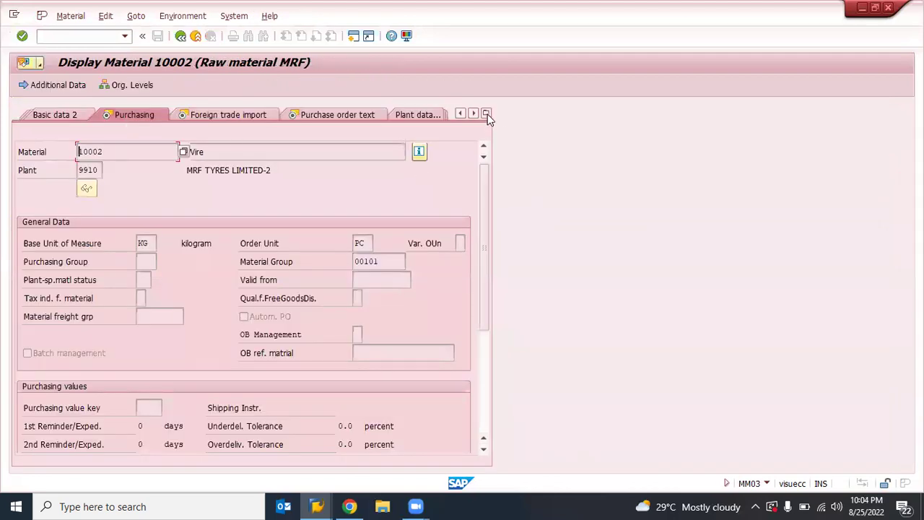
click(486, 114)
click(520, 249)
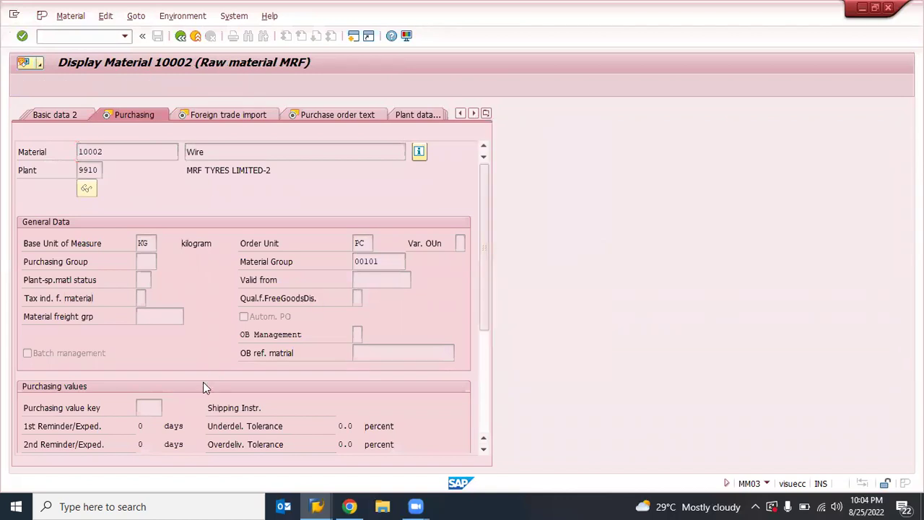
scroll(183, 334, down, 5)
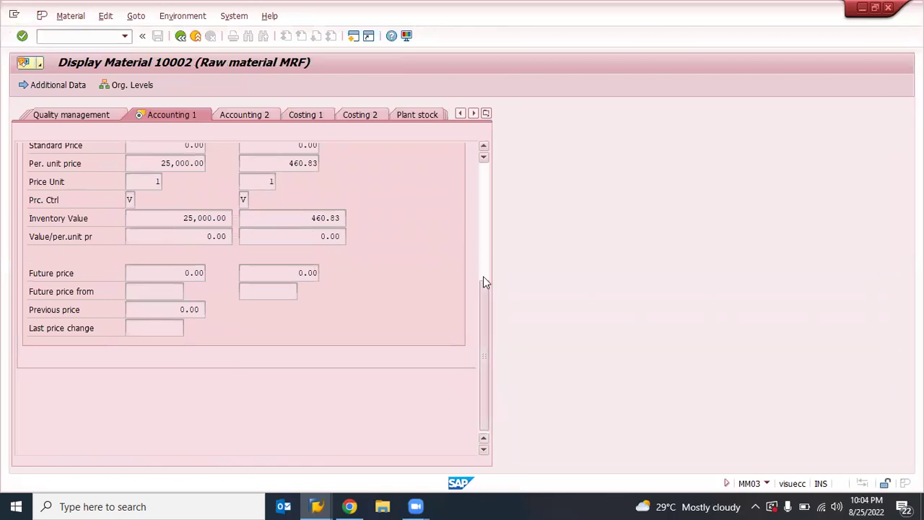
drag(483, 276, 482, 255)
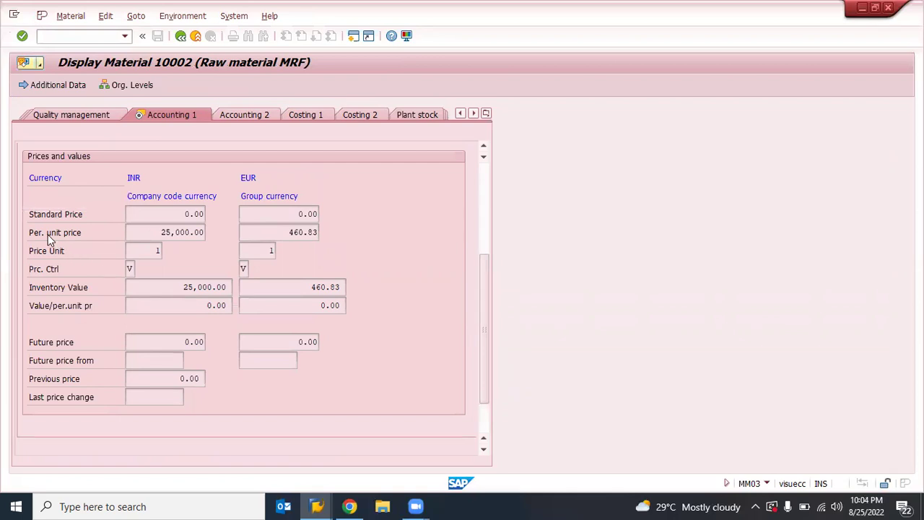
- Review the available price control indicators, the inventory value and the general valuation data of material 10002
click(131, 267)
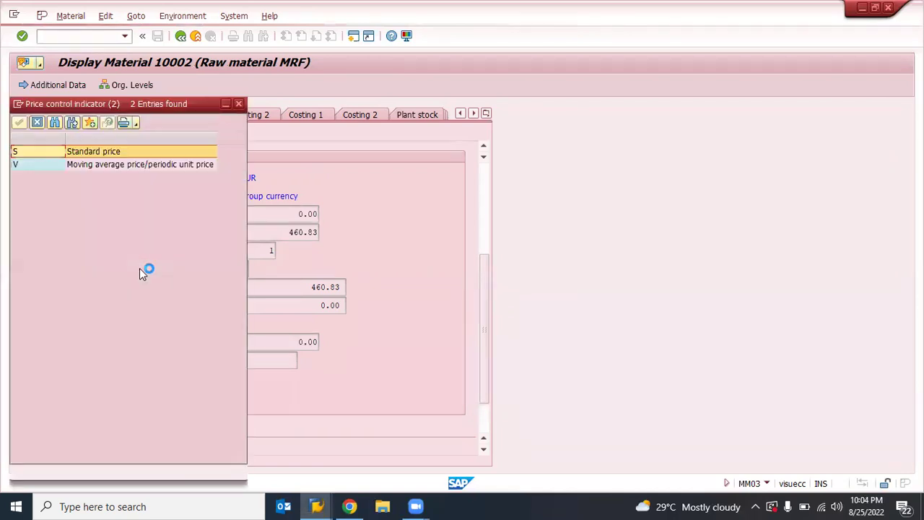
click(239, 104)
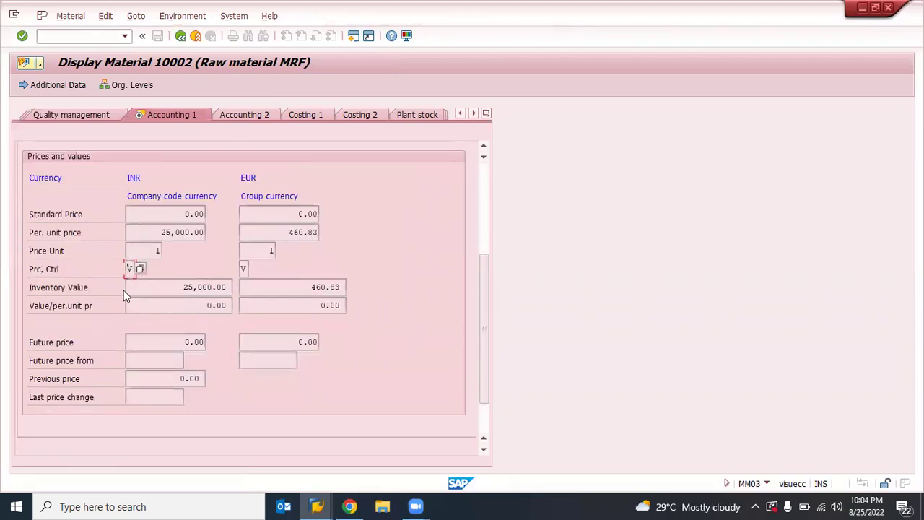
click(165, 287)
scroll(303, 281, up, 5)
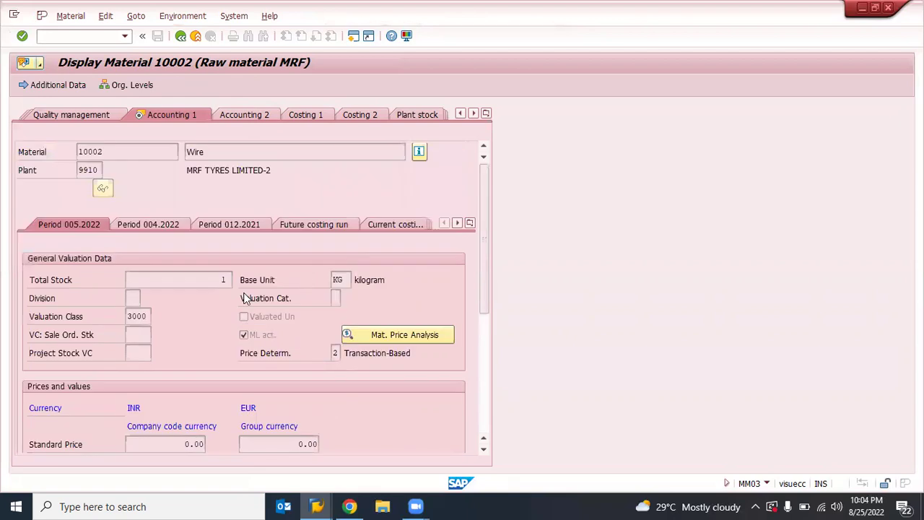
scroll(250, 371, down, 5)
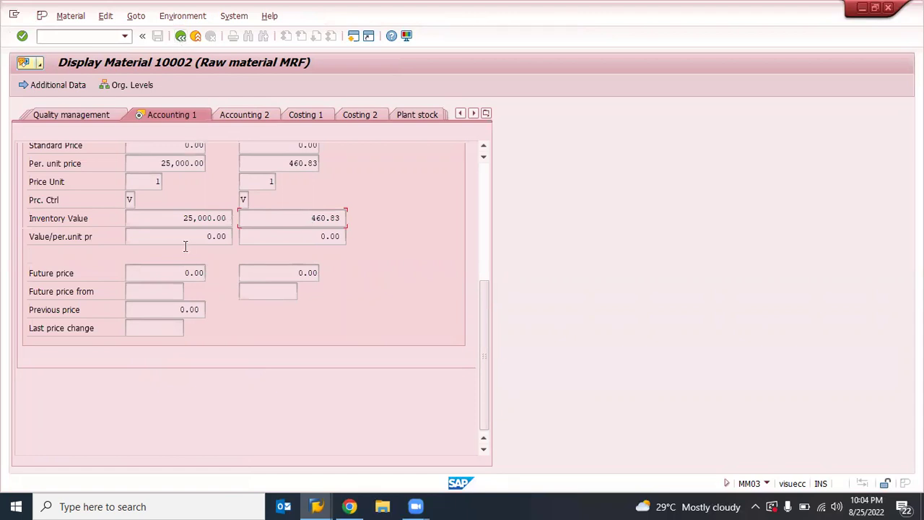
- Return to the purchase order and examine the net price of the Wire item
click(180, 37)
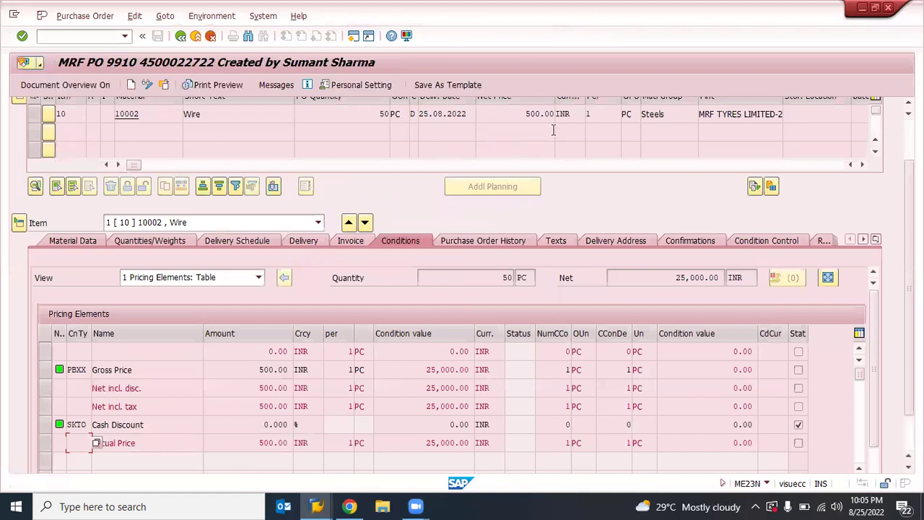
scroll(520, 130, up, 2)
click(515, 169)
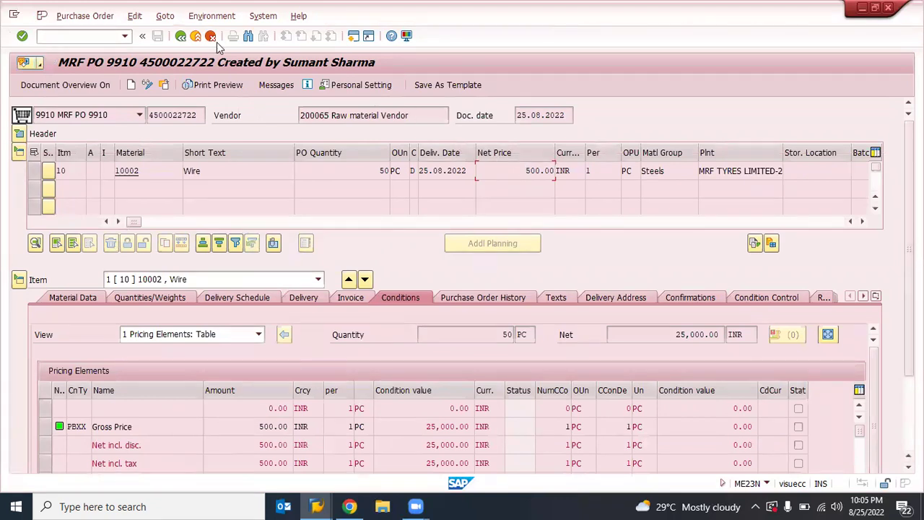
- Return to the material document, display its second accounting document and examine the stock and Raw Mat Consumption lines
click(182, 36)
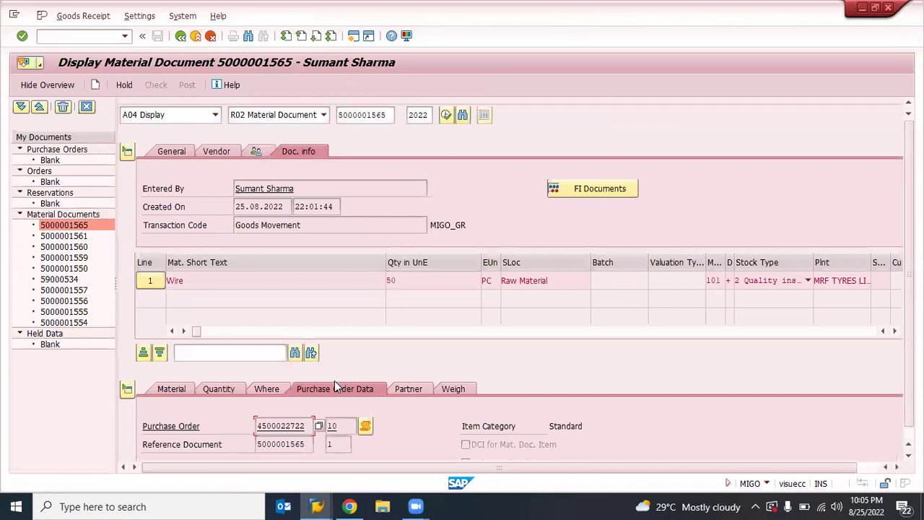
click(613, 187)
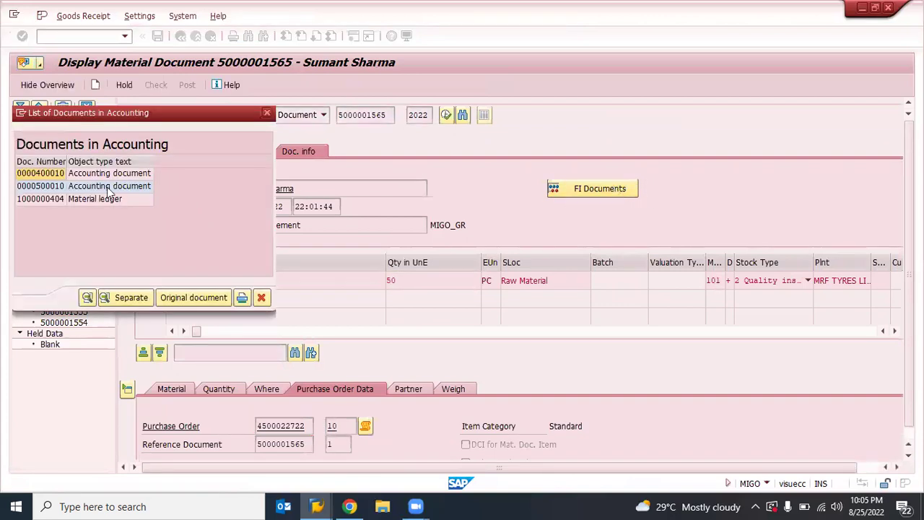
double_click(42, 187)
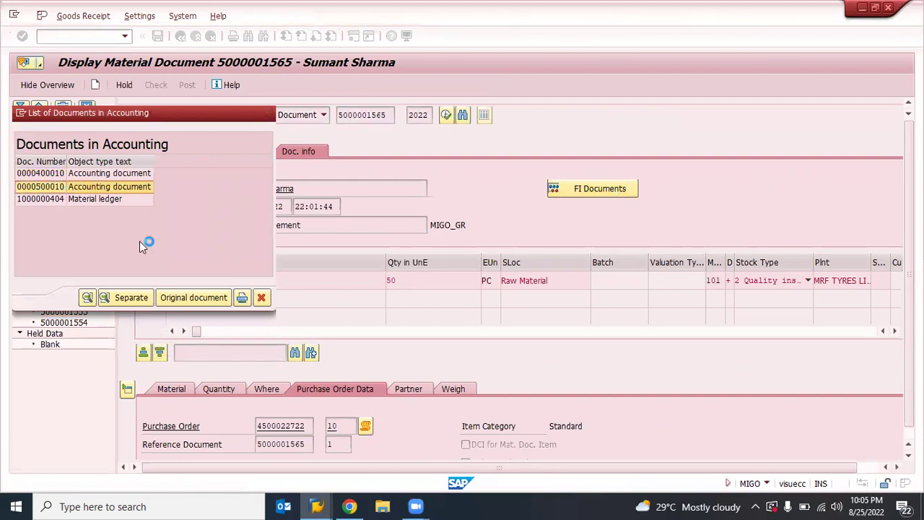
double_click(46, 187)
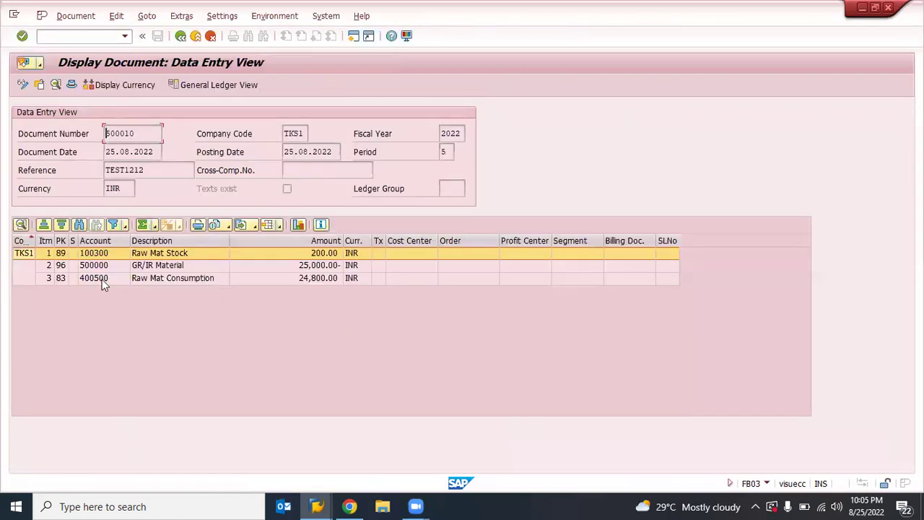
click(105, 279)
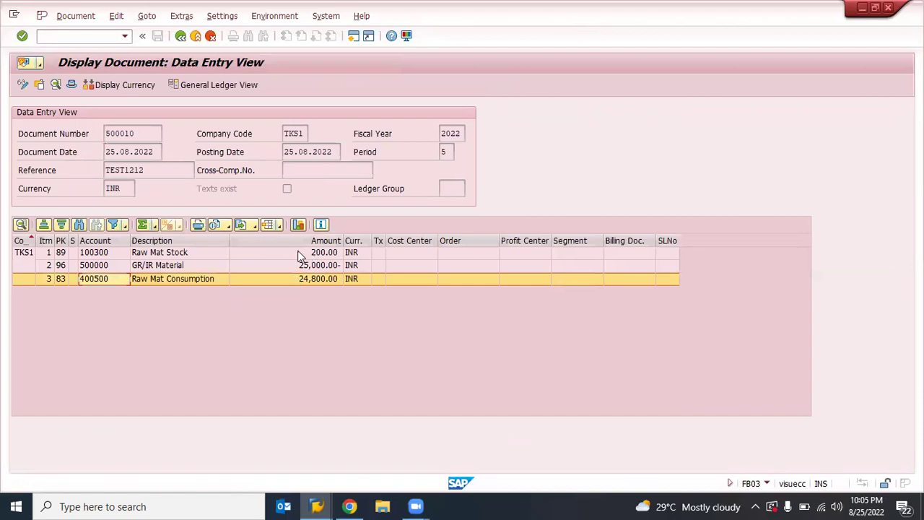
click(295, 254)
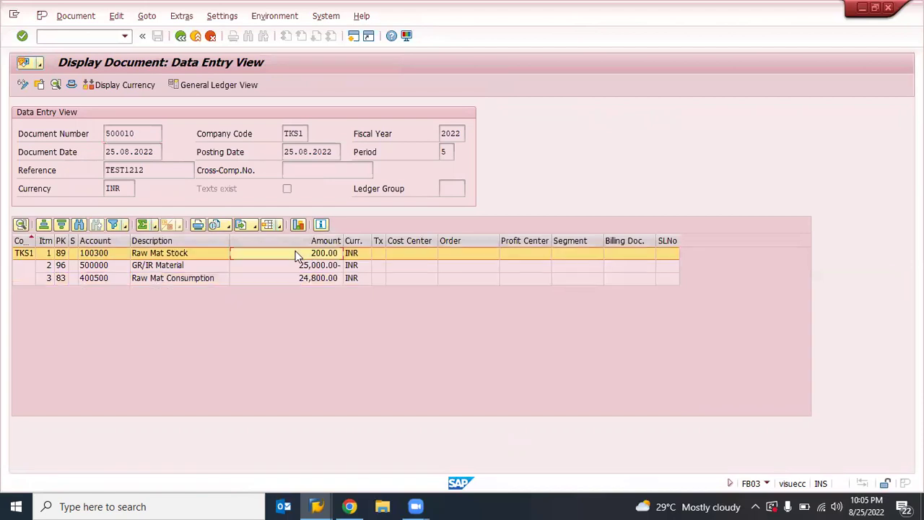
click(170, 278)
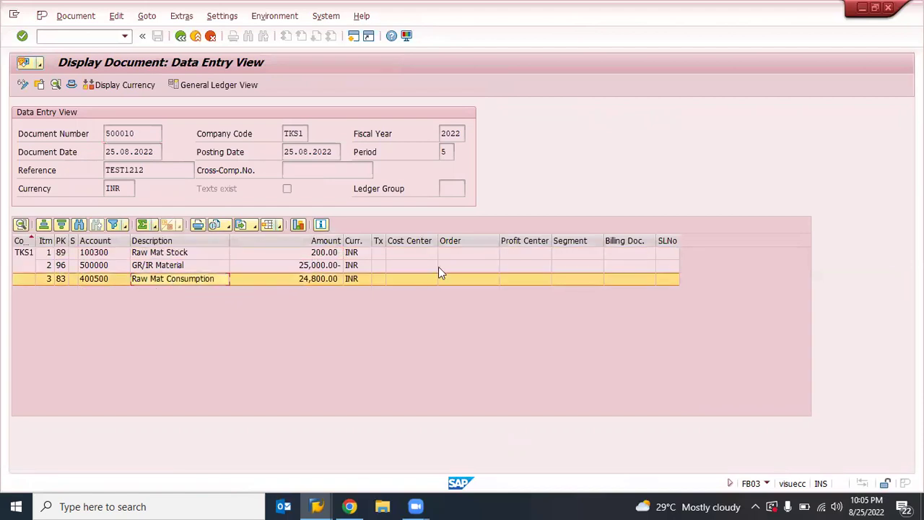
- Add the Transaction column to the accounting document's line item layout and widen it
click(277, 226)
click(318, 257)
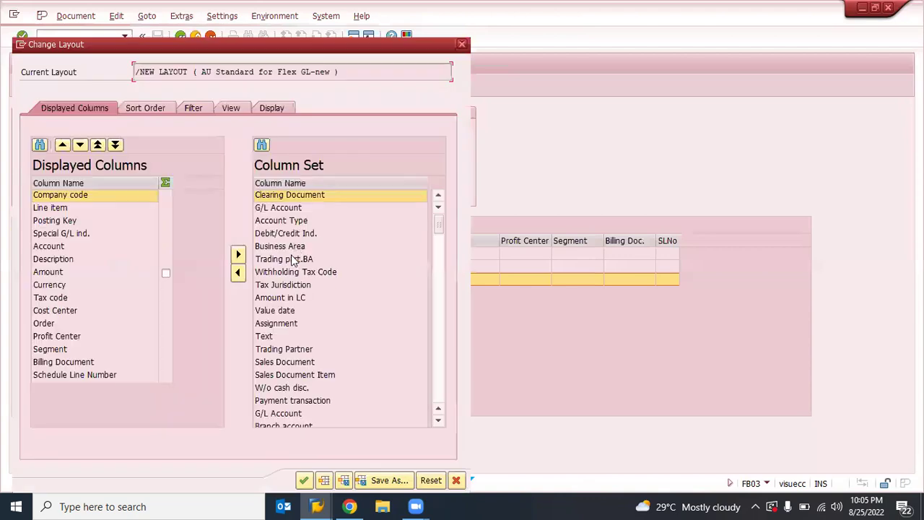
click(290, 185)
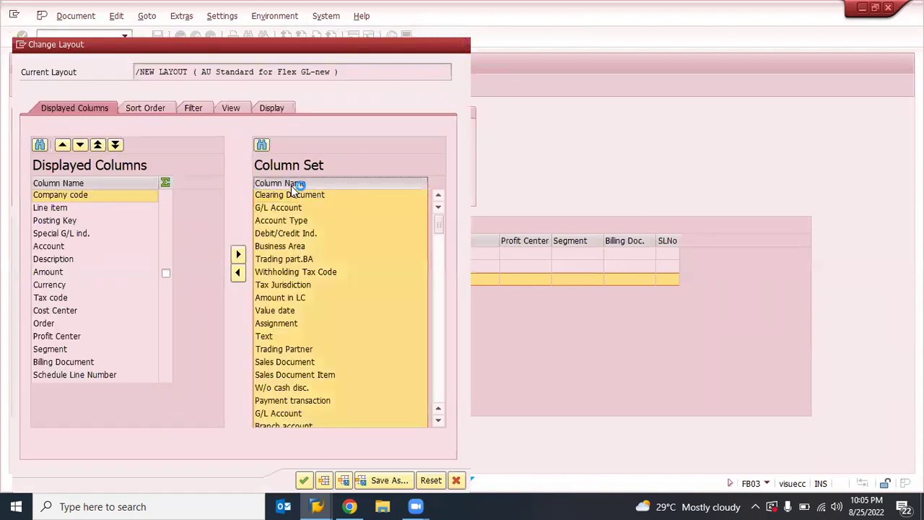
click(291, 186)
click(281, 182)
click(280, 184)
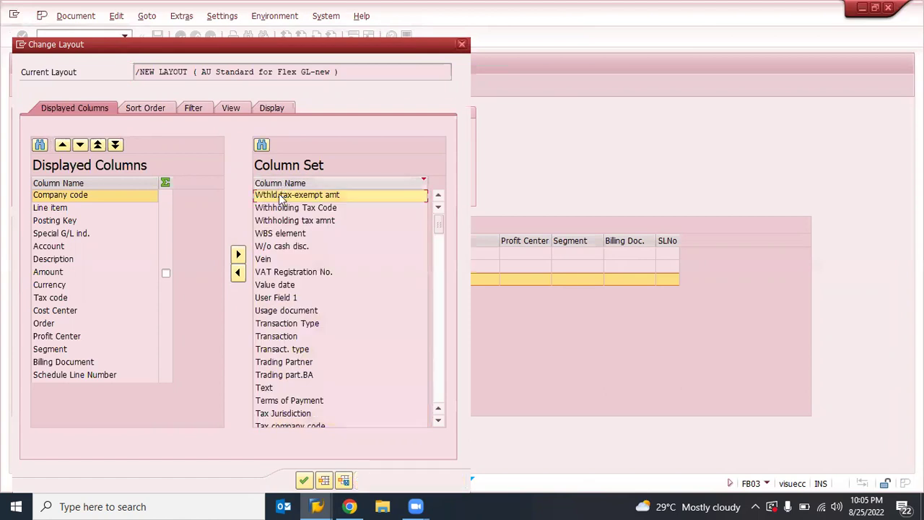
click(277, 337)
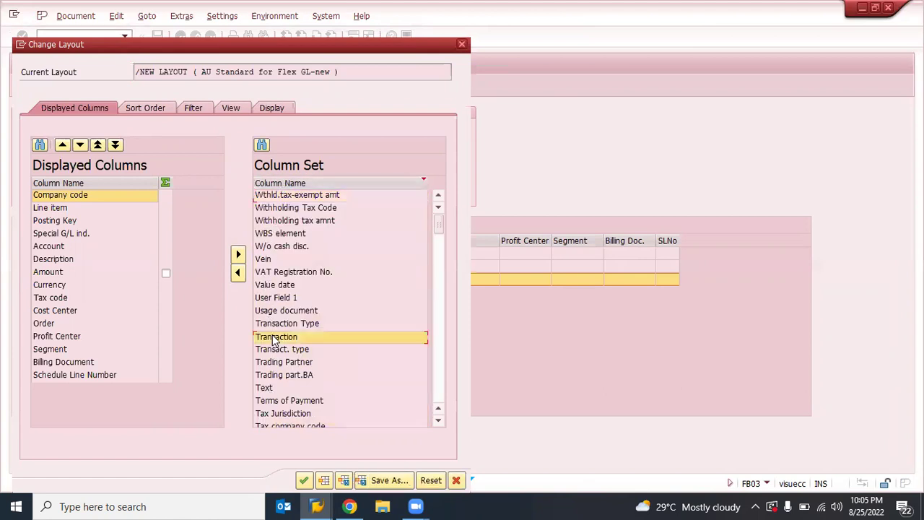
click(239, 275)
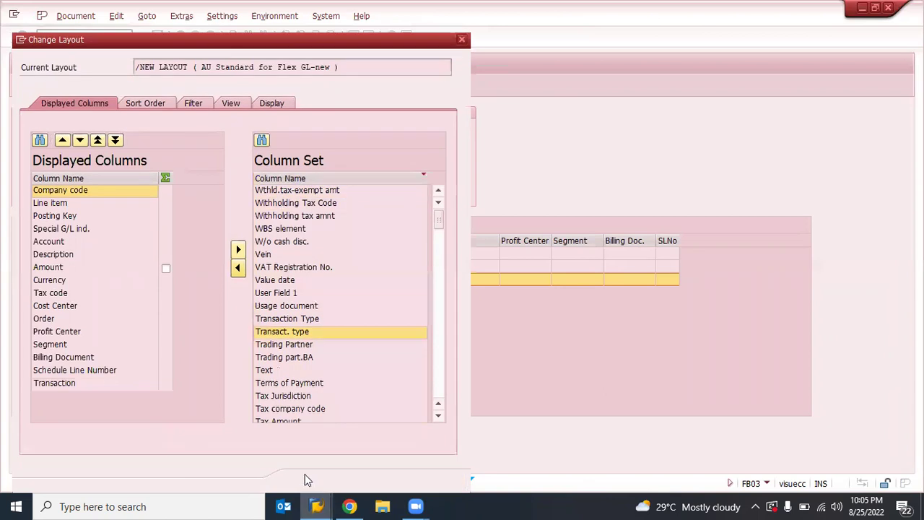
click(305, 482)
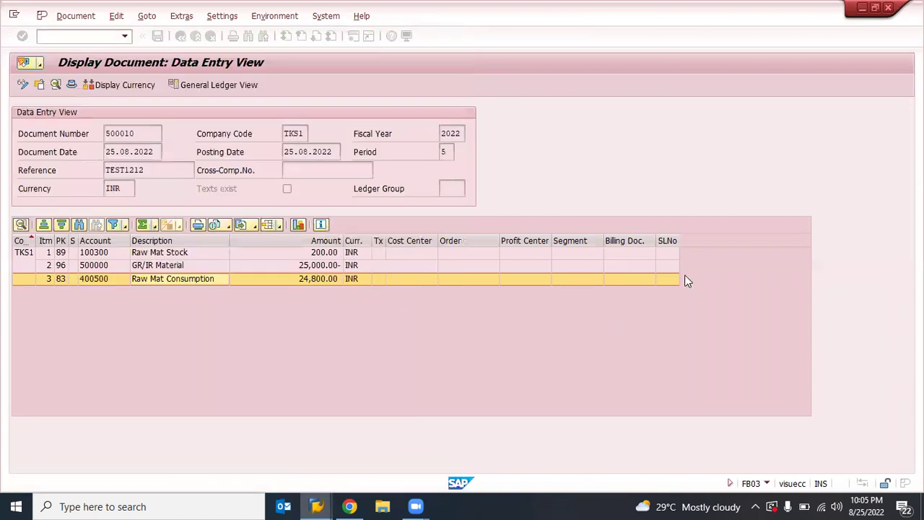
drag(697, 241, 735, 241)
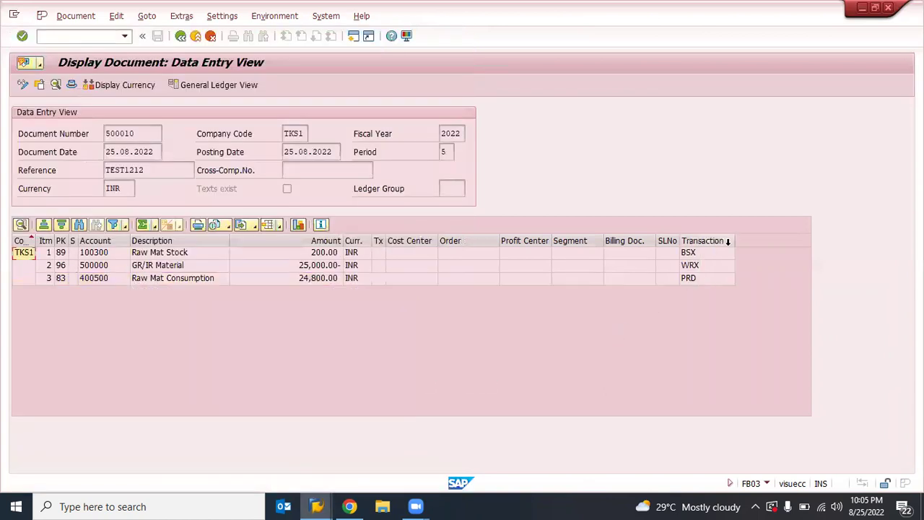
- Examine the transaction keys of the Raw Mat Stock, GR/IR Material and Raw Mat Consumption lines
click(689, 254)
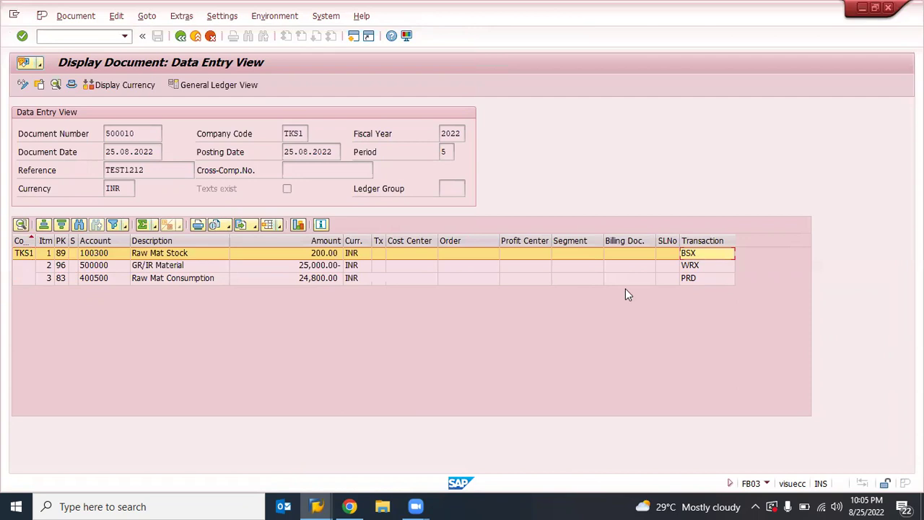
click(696, 269)
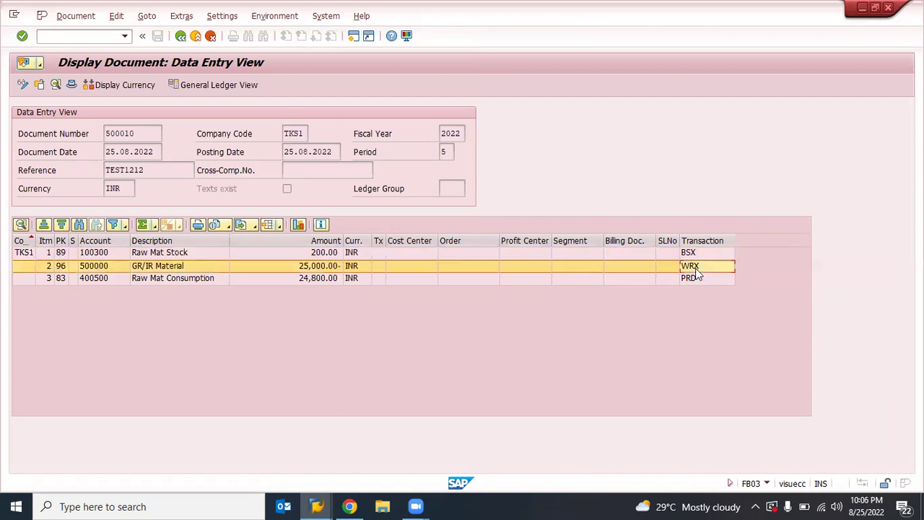
click(696, 278)
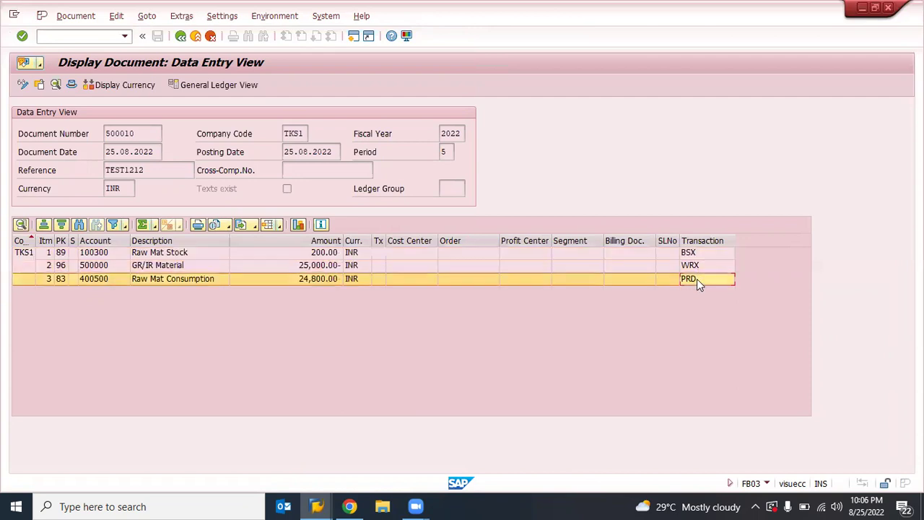
- Switch to a free session, start transaction OBYC and locate the Cost (price) differences procedure with key PRD
key(alt+Tab)
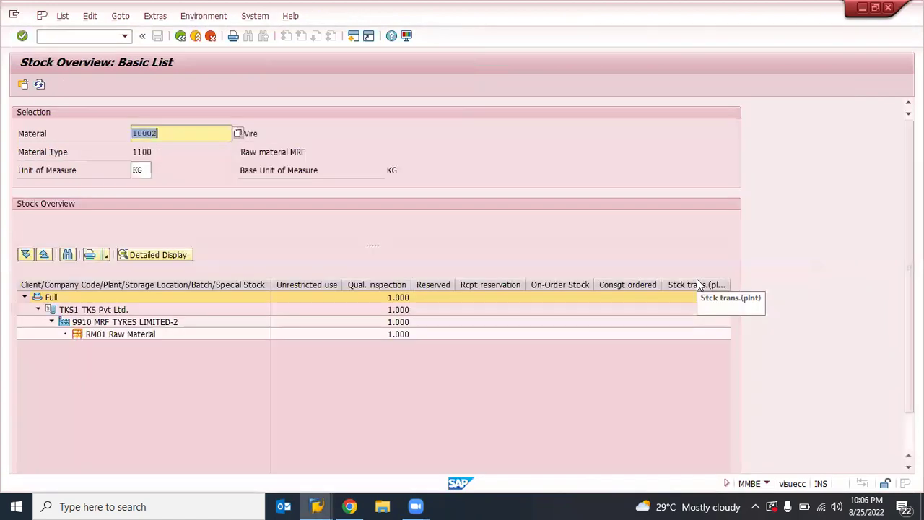
key(alt+Tab)
key(alt+Tab)
key(alt+Tab)
key(alt+Tab)
key(alt+Tab)
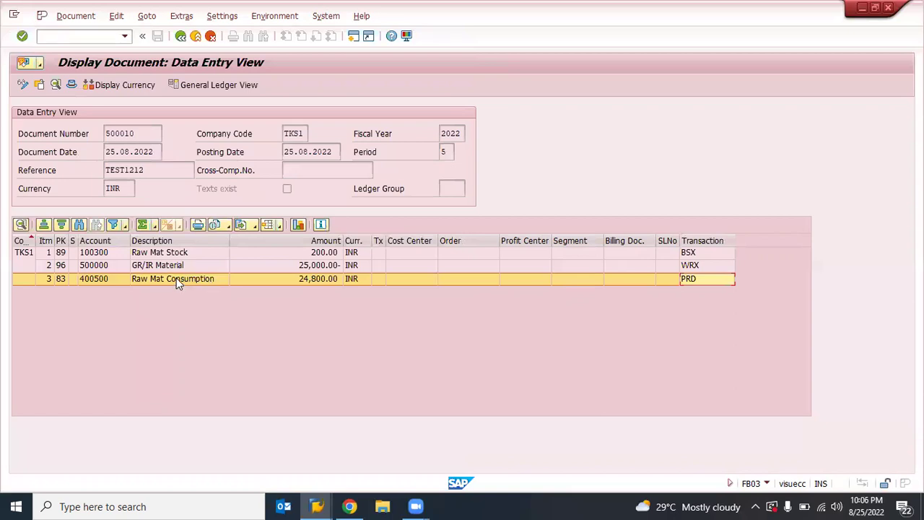
key(alt+Tab)
text(obyc)
key(Return)
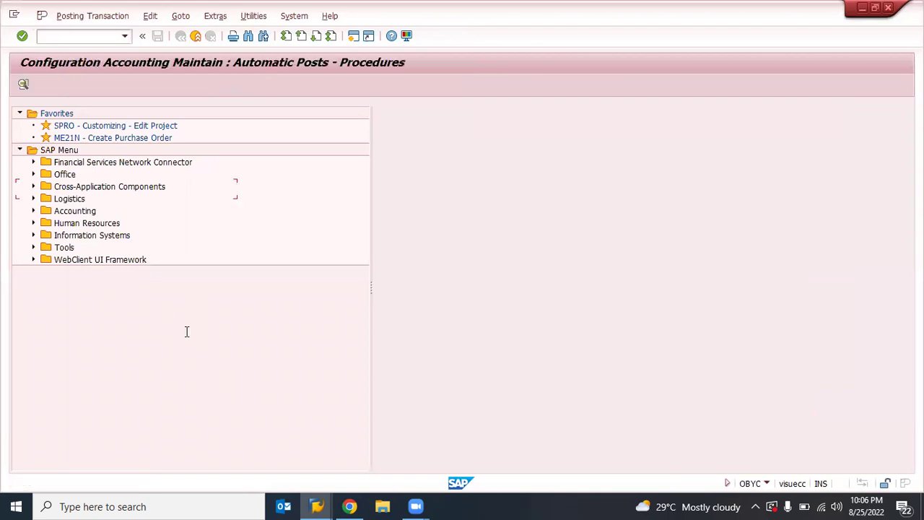
scroll(315, 243, down, 5)
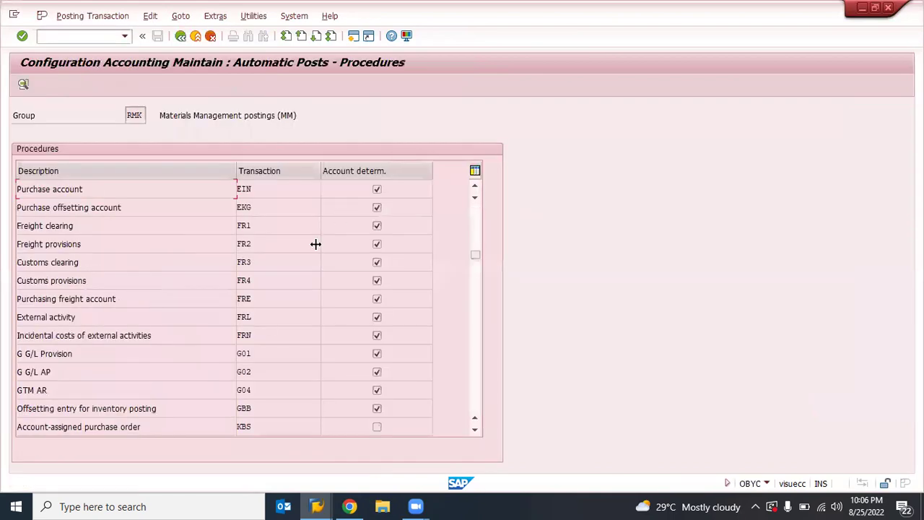
scroll(271, 251, down, 5)
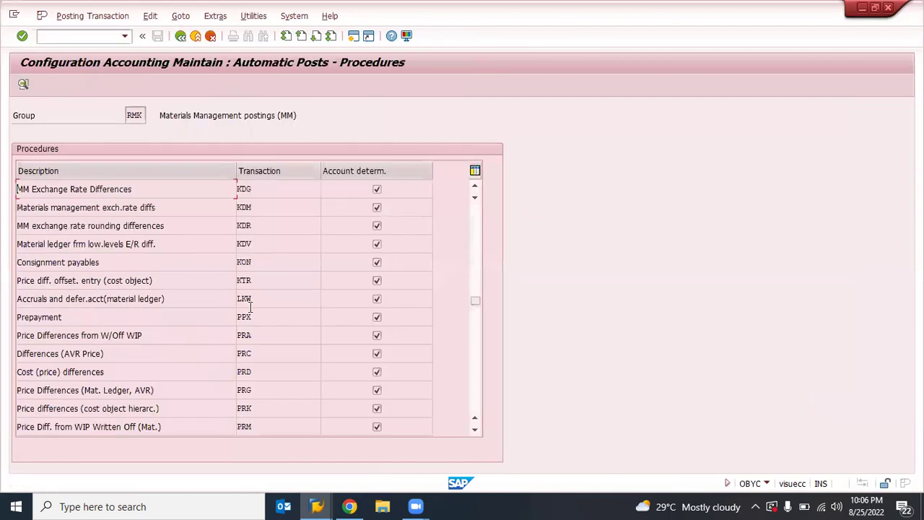
click(127, 375)
drag(106, 372, 18, 368)
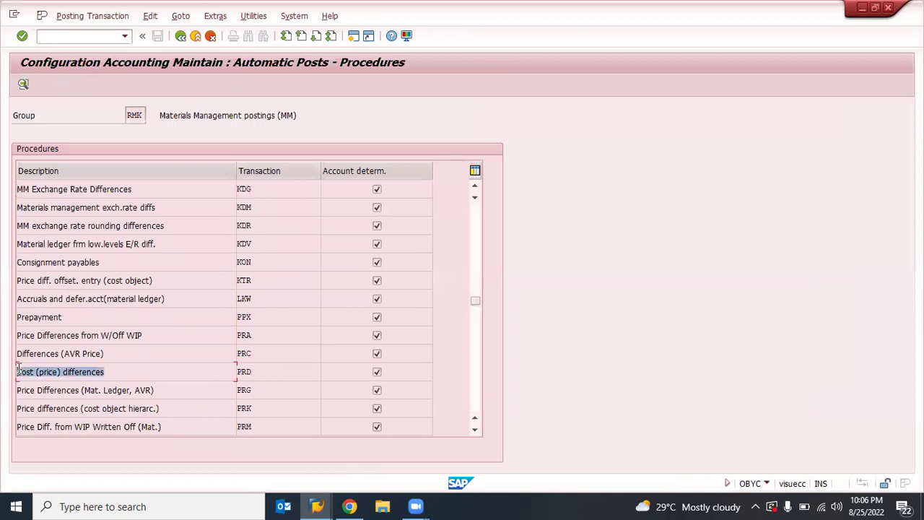
click(256, 371)
drag(255, 371, 222, 371)
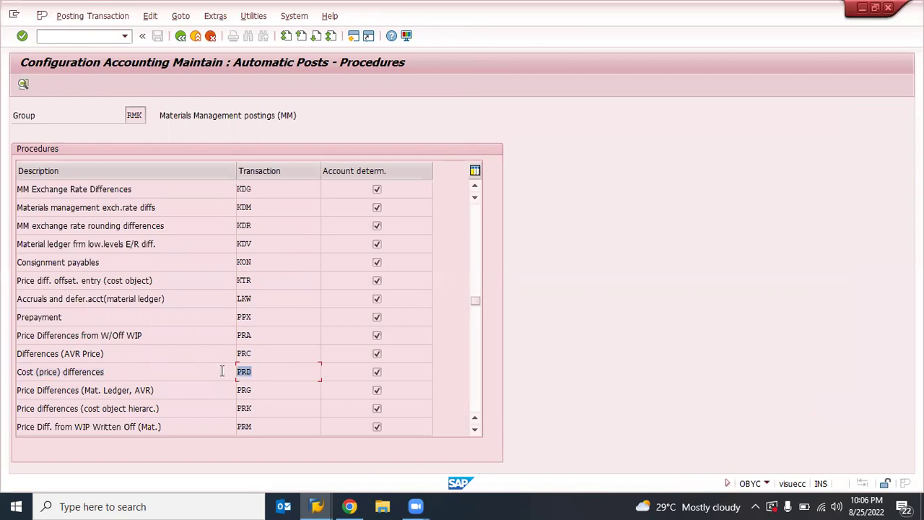
- Display the account assigned to Cost (price) differences for chart of accounts TKS1, then leave the account assignment
double_click(124, 371)
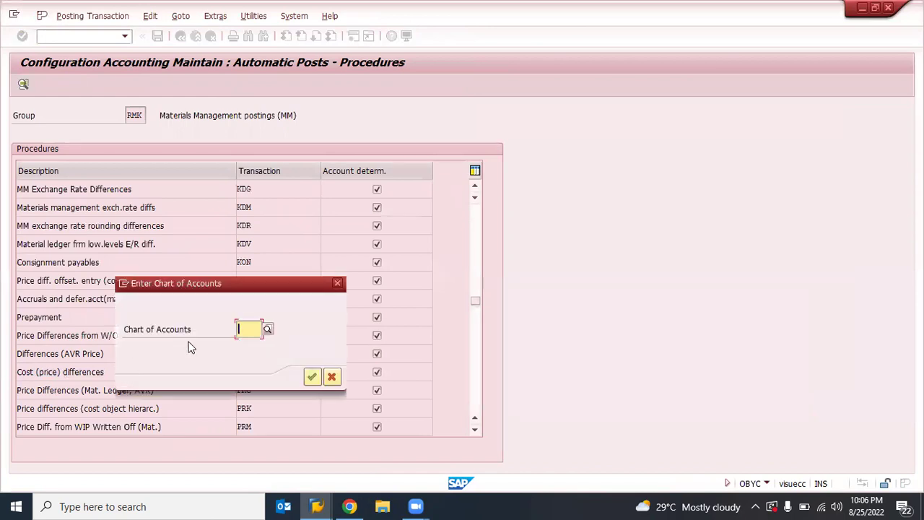
key(Down)
key(Down)
key(Return)
key(Return)
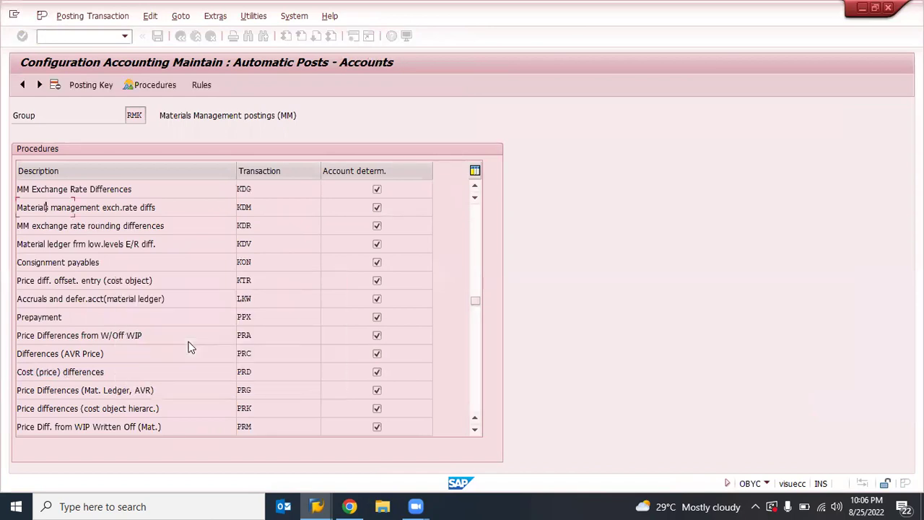
click(58, 205)
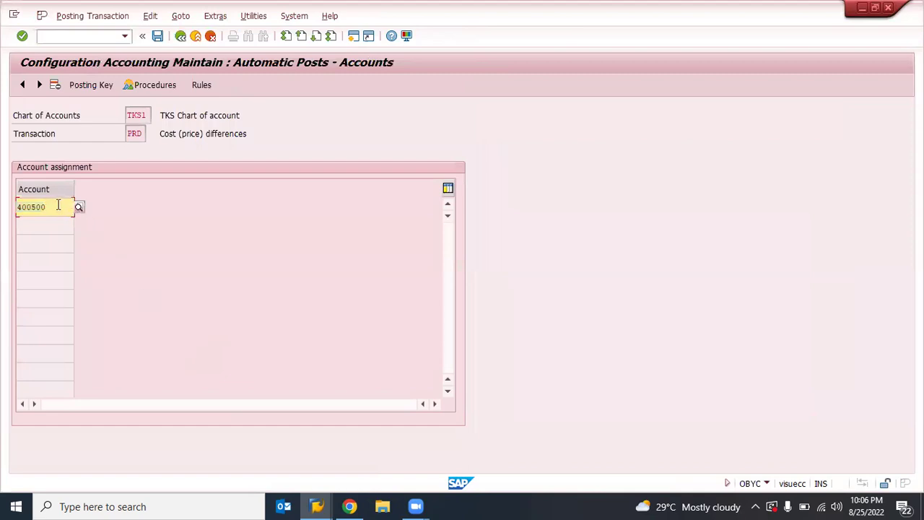
key(F3)
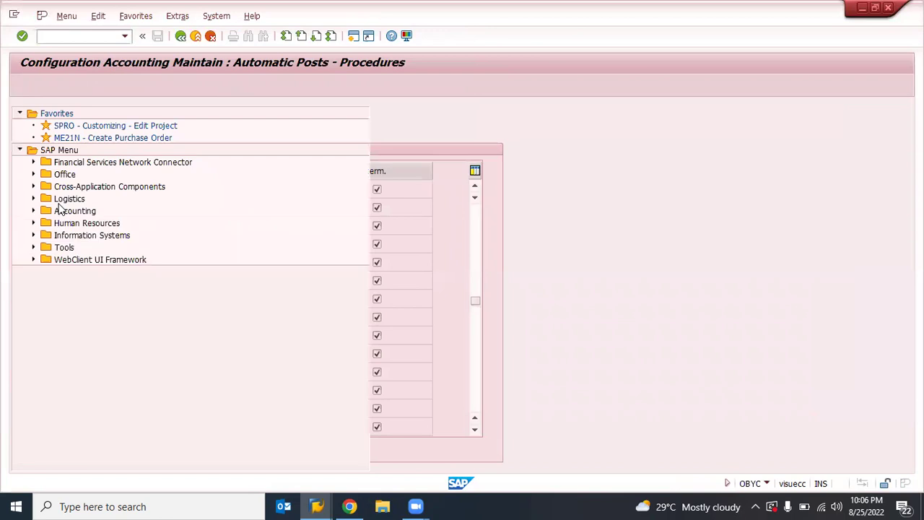
- Go back to the accounting document and compare the transaction keys and amounts of the stock and GR/IR lines
key(alt+Tab)
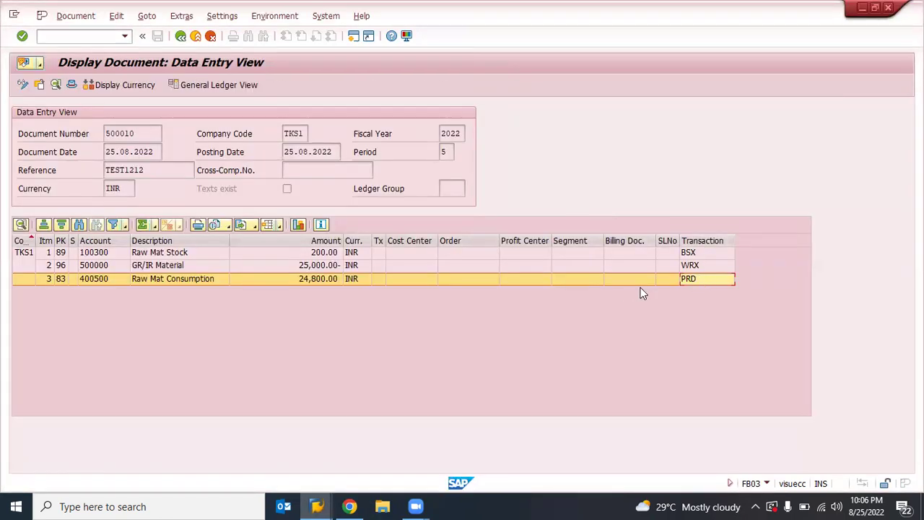
click(693, 254)
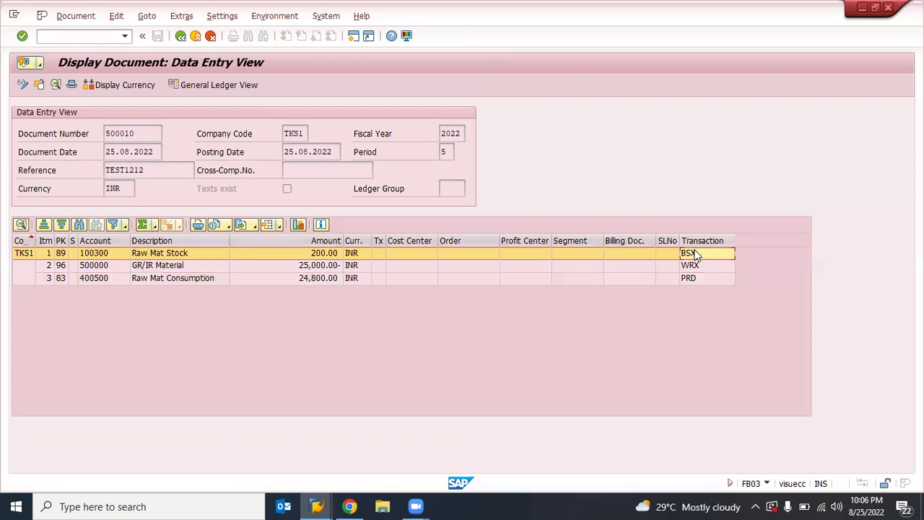
click(20, 264)
click(20, 257)
click(20, 263)
click(22, 257)
click(700, 252)
click(696, 266)
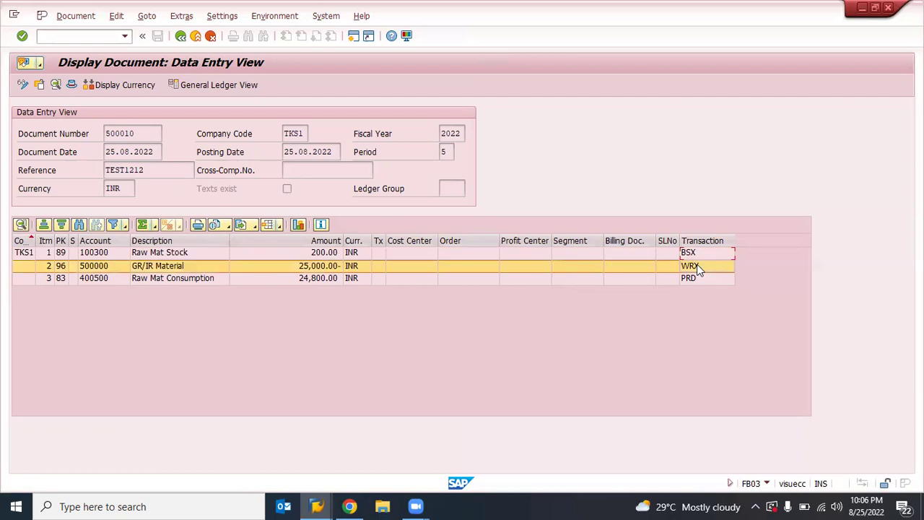
click(304, 255)
click(305, 267)
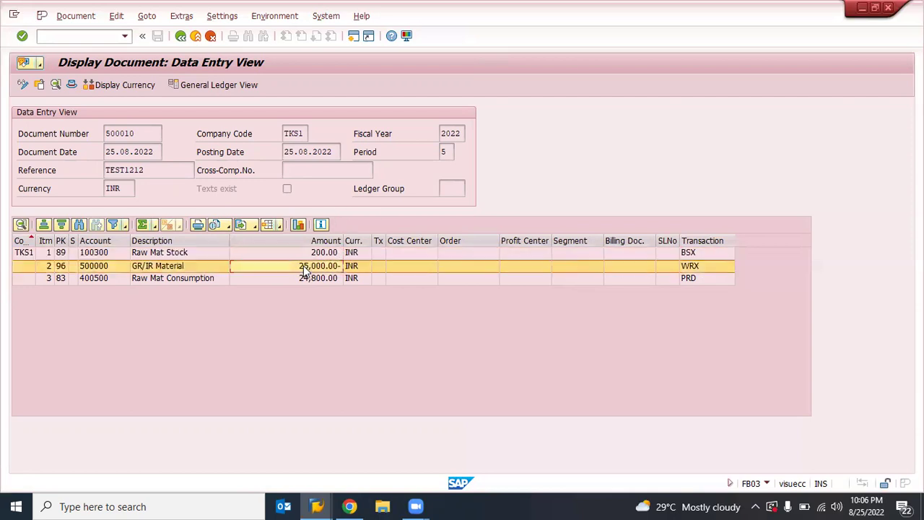
- Return to the material document and open its related purchase order
click(184, 40)
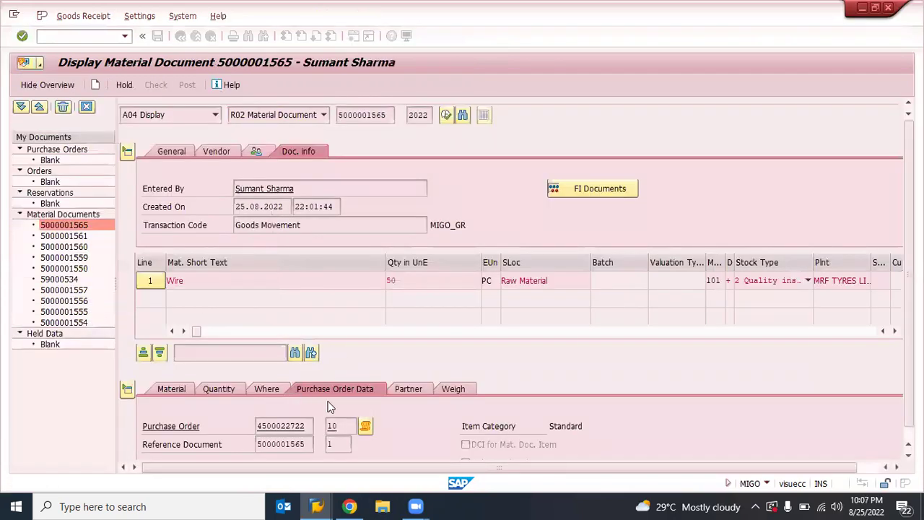
click(275, 426)
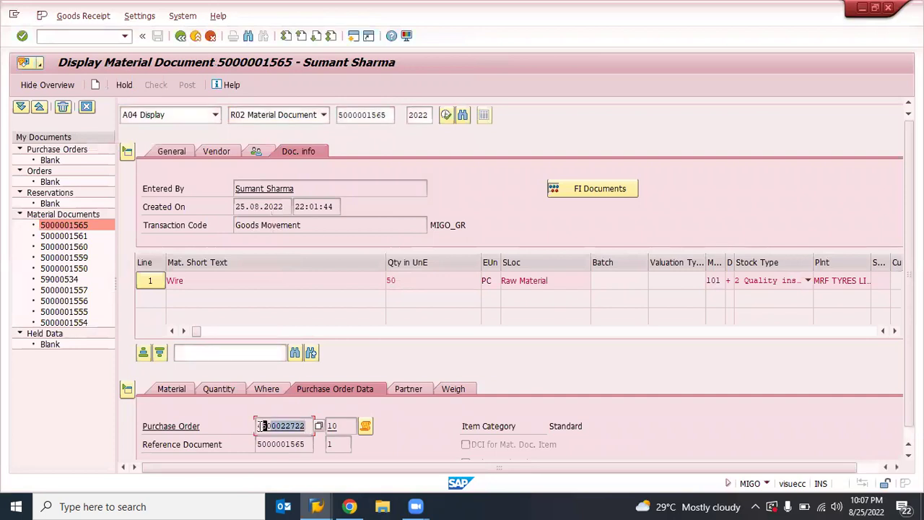
double_click(275, 426)
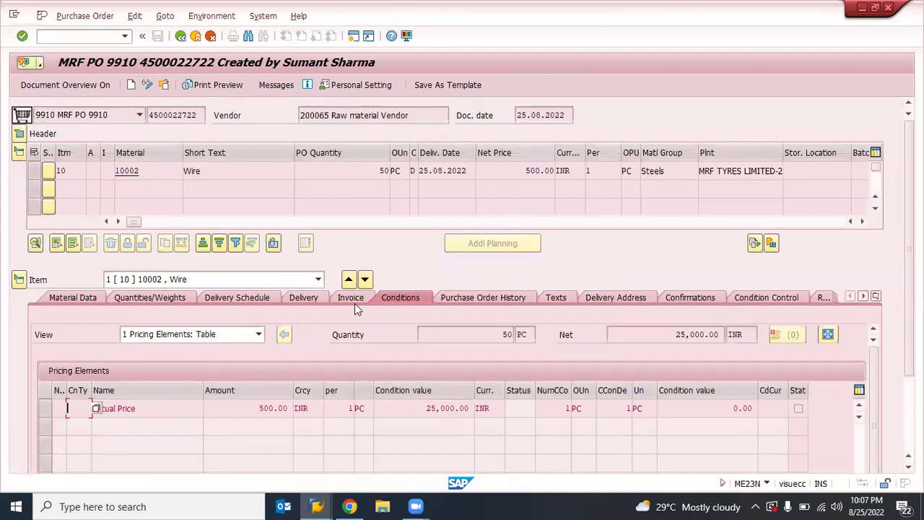
- Check the invoice settings of the purchase order item, then start transaction MIRO
click(350, 299)
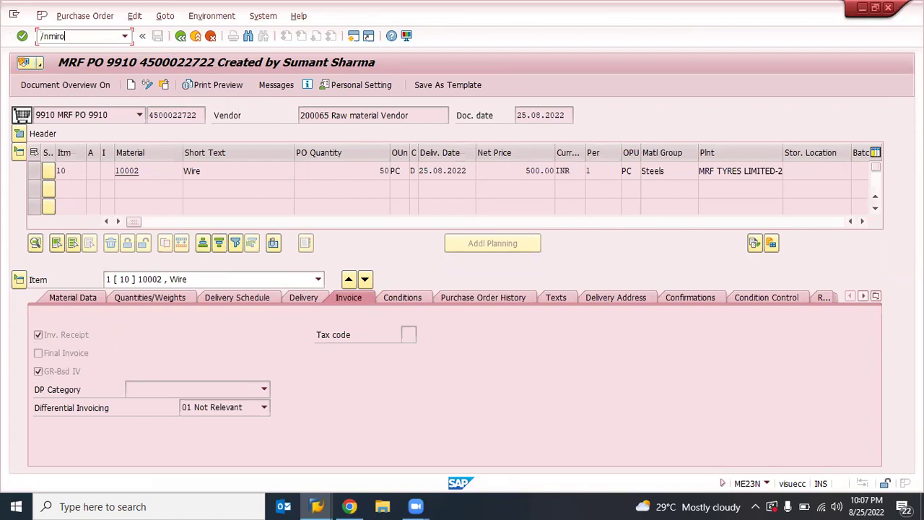
key(Return)
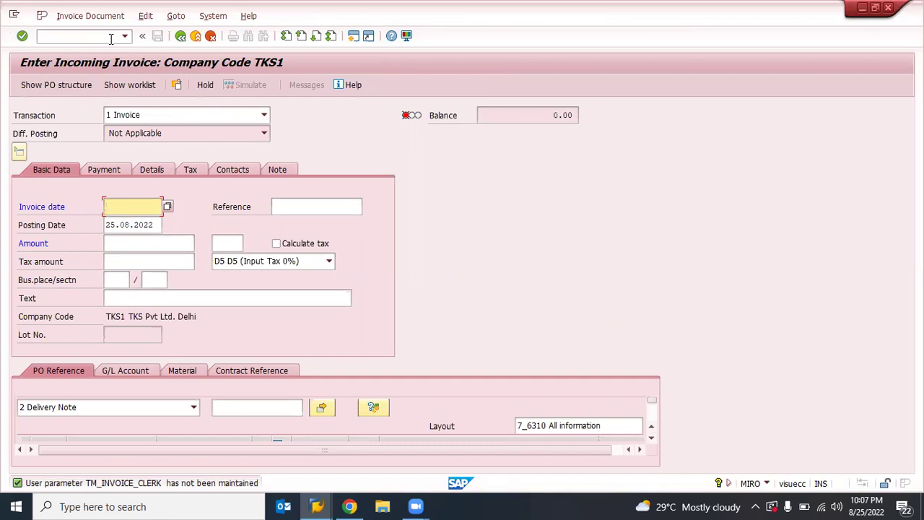
- Set the invoice date to 25.08.2022 in the incoming invoice
key(BackSpace)
key(Down)
key(Return)
key(BackSpace)
text(5)
key(Tab)
key(Tab)
key(Tab)
key(Tab)
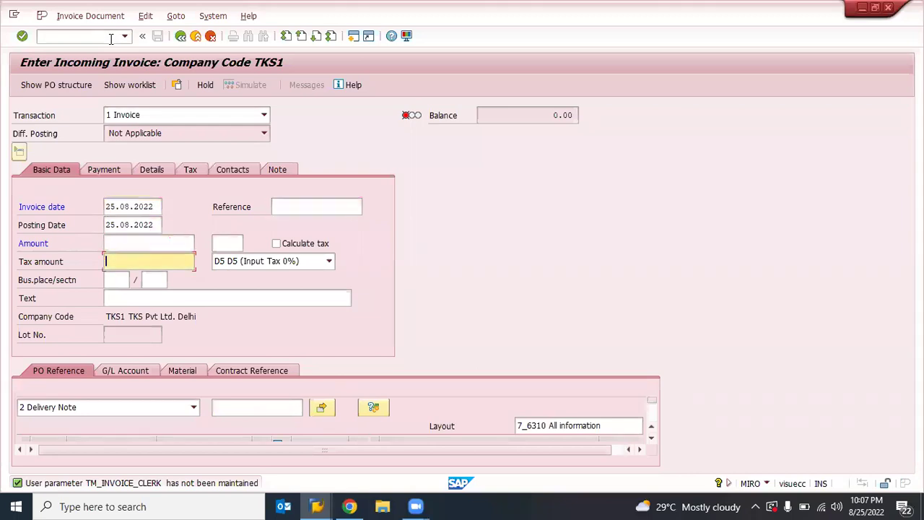
key(Tab)
key(Tab)
key(Tab)
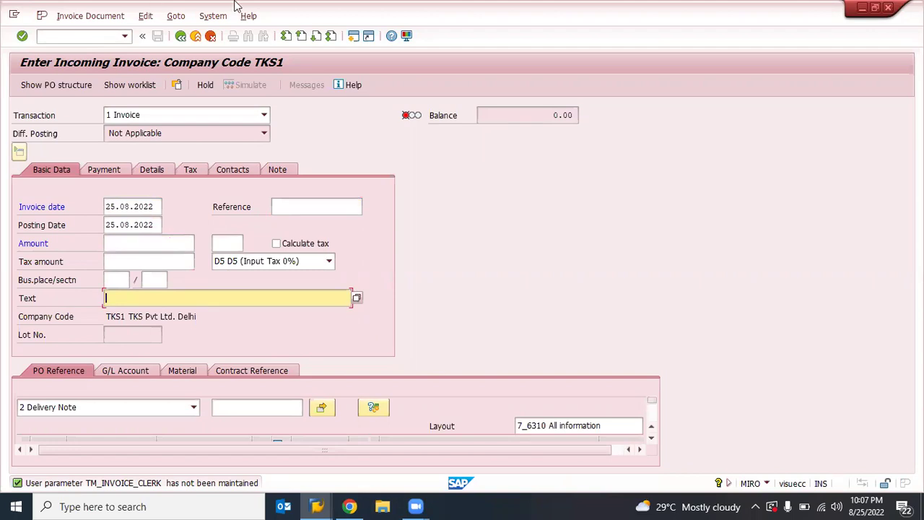
- Browse the earlier entries suggested for the invoice's Reference field
click(314, 206)
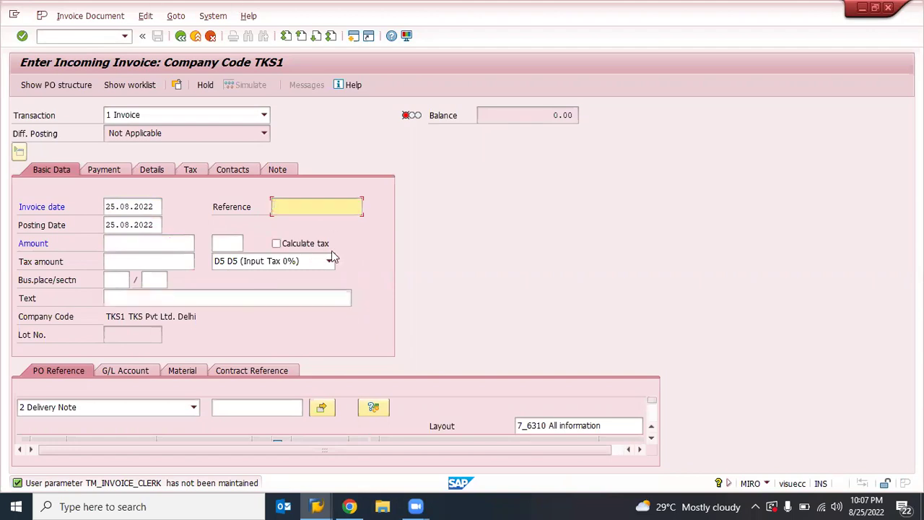
key(Down)
key(Down)
key(Up)
key(Down)
key(Down)
key(Down)
key(Up)
key(Up)
key(Up)
key(Up)
key(Up)
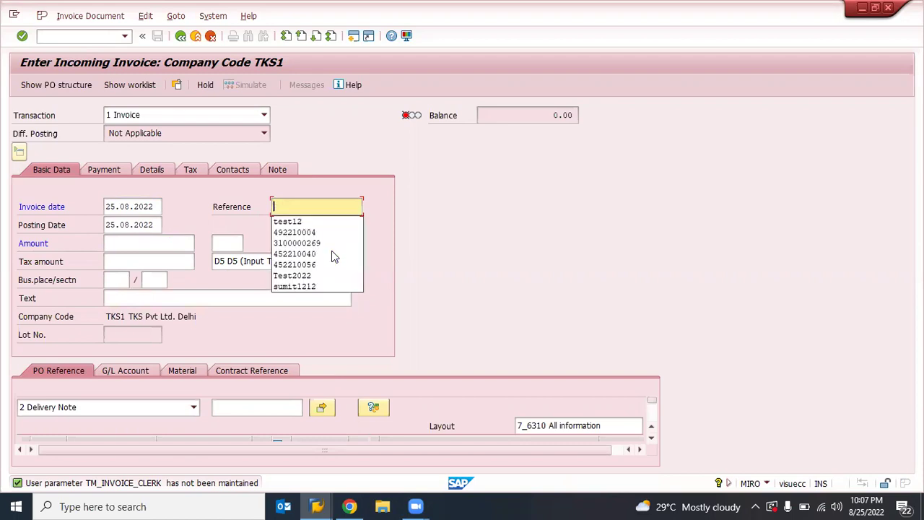
- Try Purchase Order/Scheduling Agreement as the invoice's reference category, then return to Delivery Note
click(174, 407)
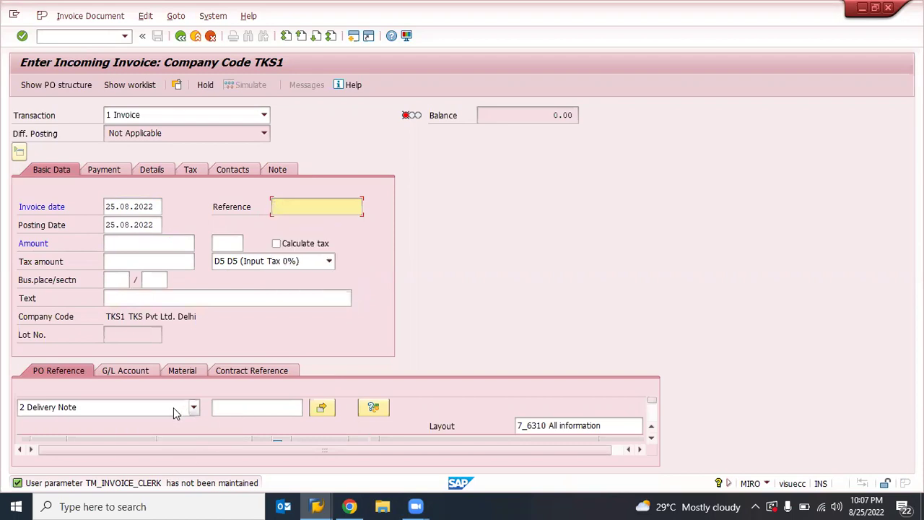
click(175, 407)
scroll(42, 430, up, 1)
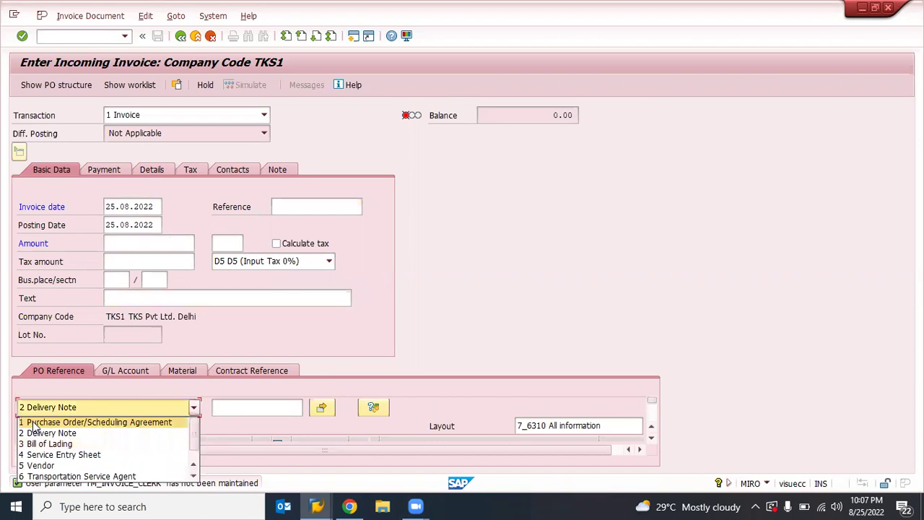
click(38, 426)
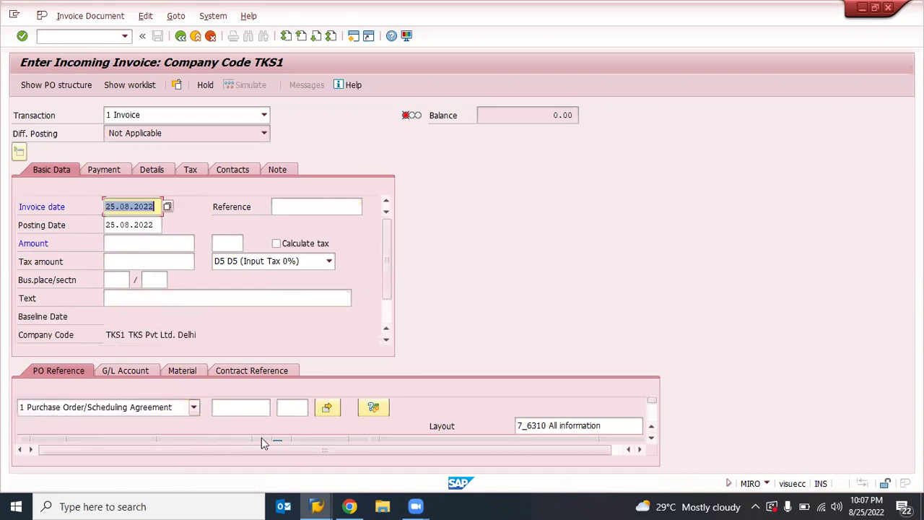
click(108, 409)
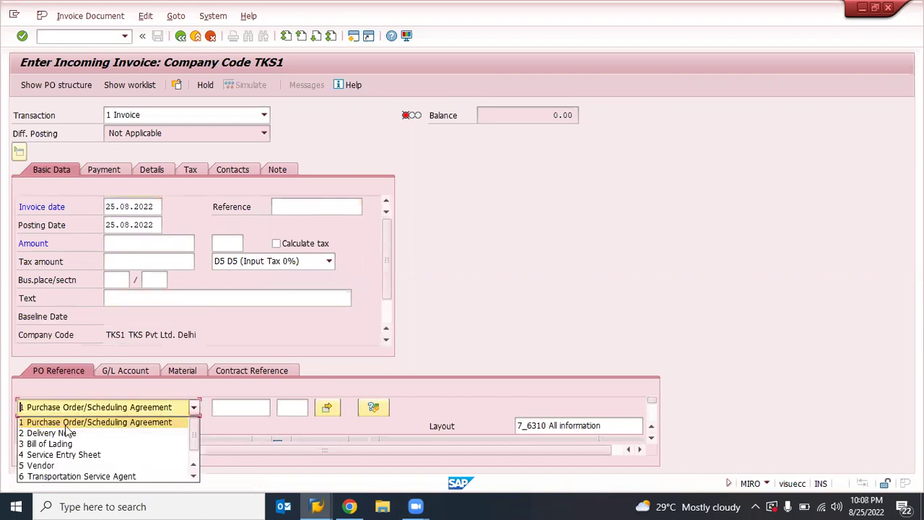
click(74, 413)
click(101, 407)
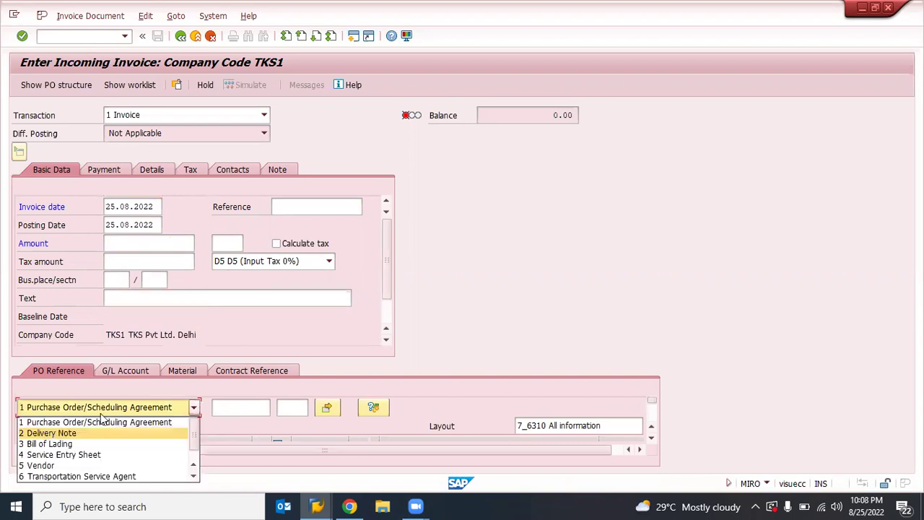
click(50, 432)
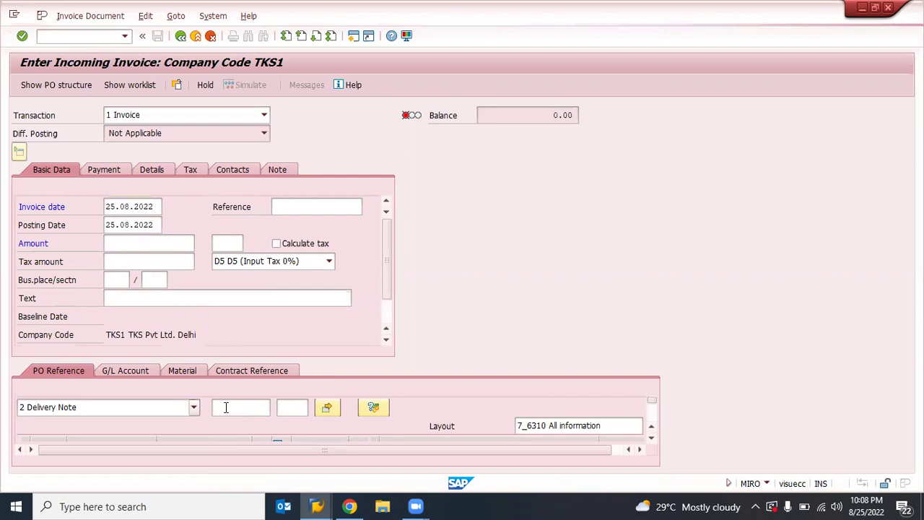
- Load the invoice items by referencing delivery note test1212
click(225, 407)
click(226, 407)
text(test1212)
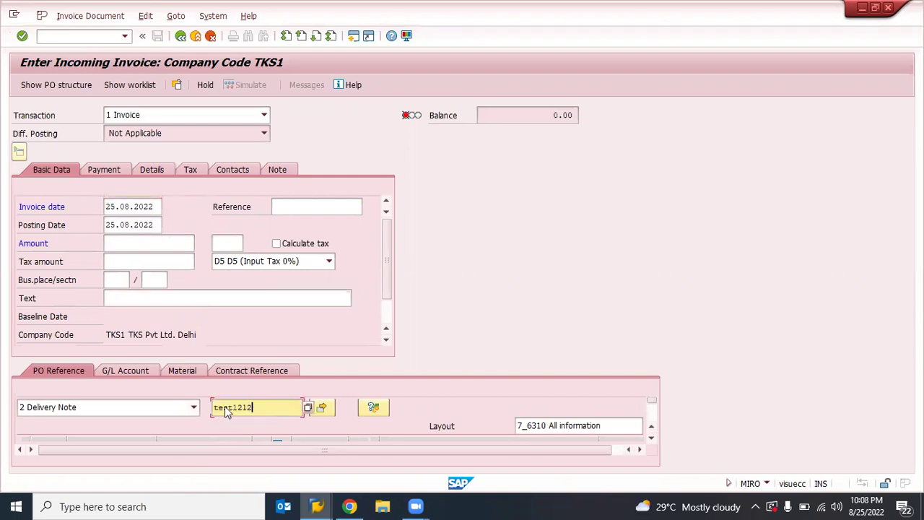
key(Return)
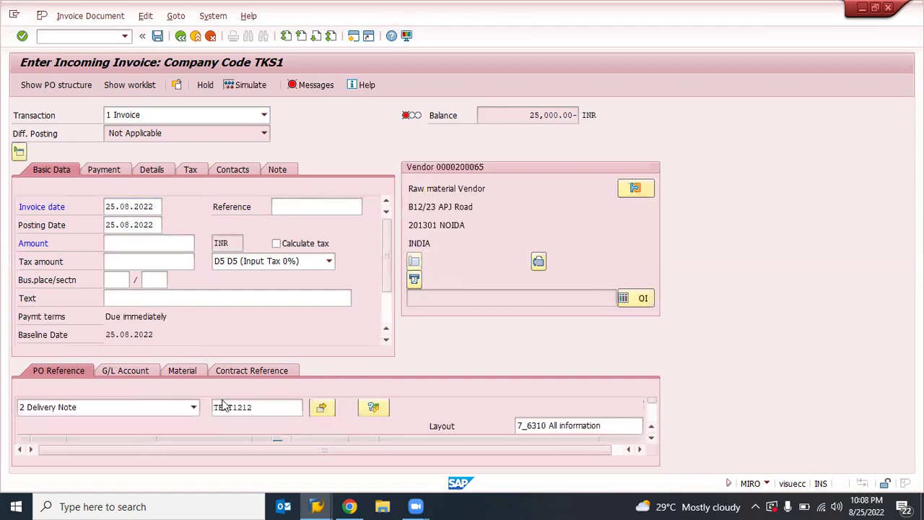
- Set the invoice's reference category to Purchase Order/Scheduling Agreement
click(150, 407)
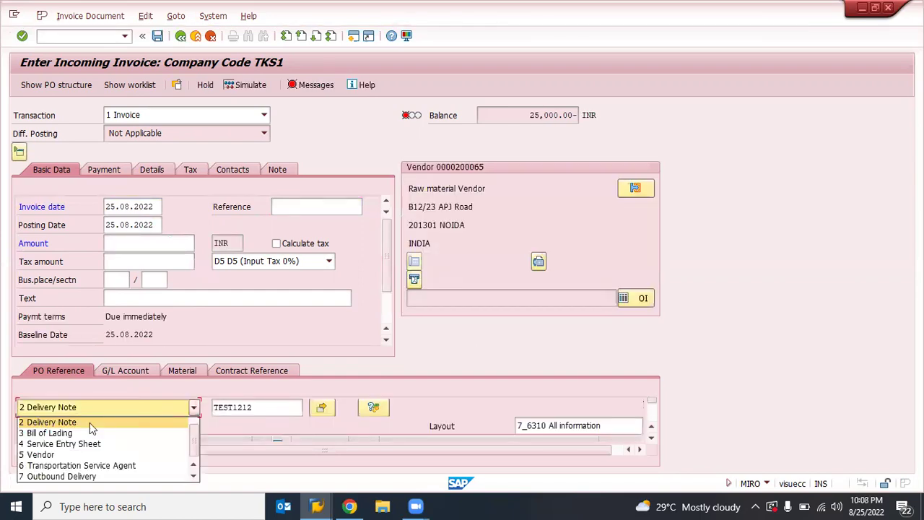
scroll(130, 432, up, 1)
click(121, 425)
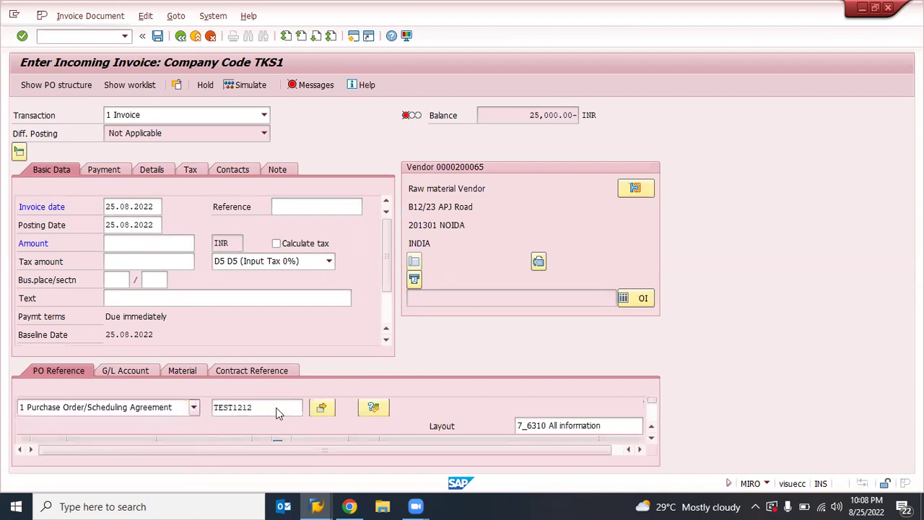
key(Return)
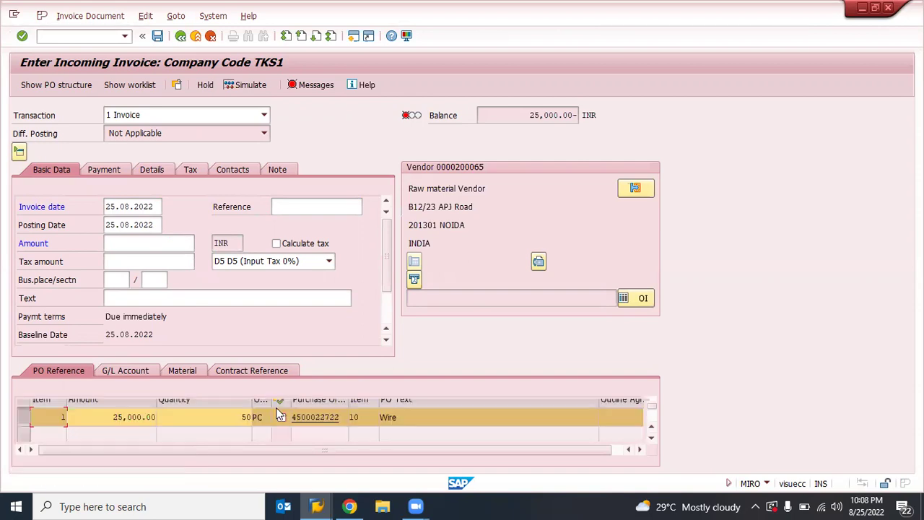
- Restart transaction MIRO and set the invoice date to 25.08.2022
click(70, 36)
text(/nmiro)
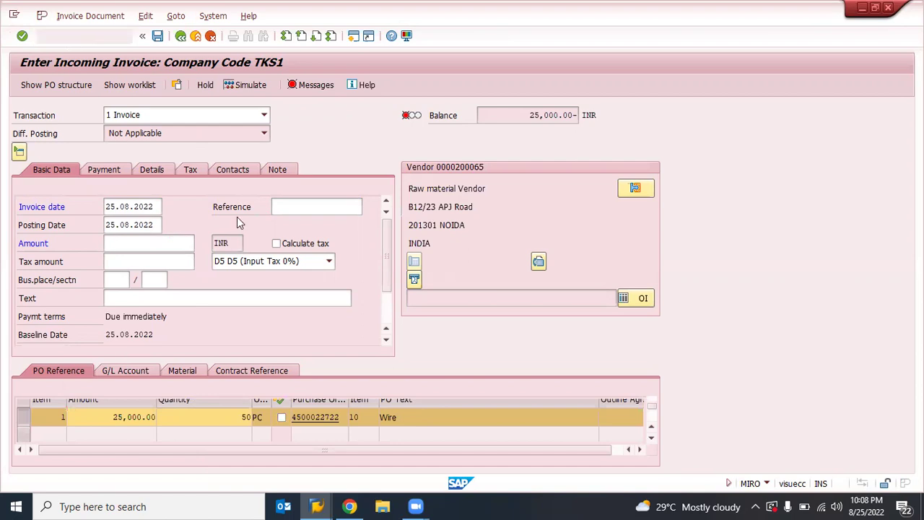
key(Return)
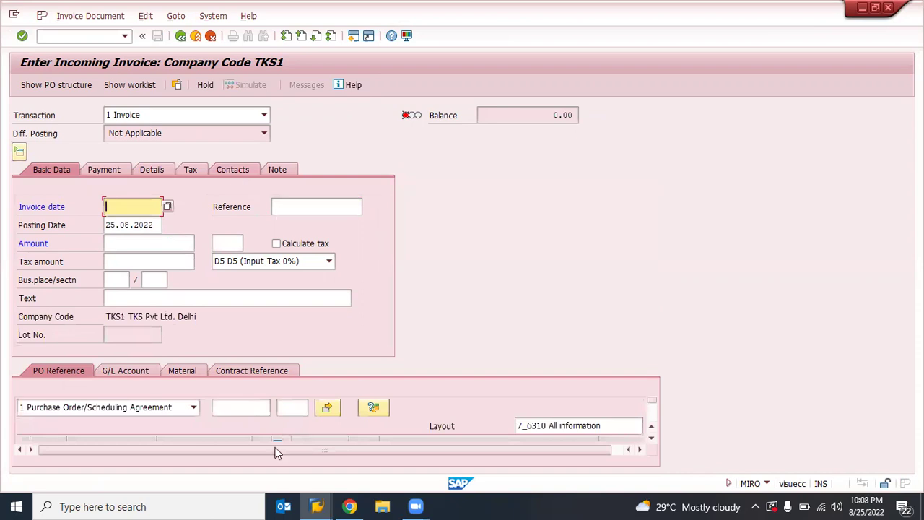
text(25.08.2022)
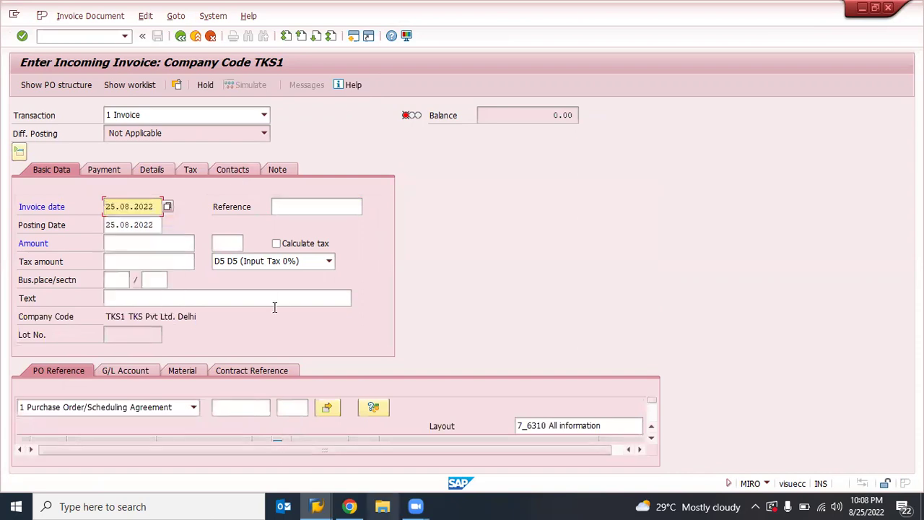
- Enter the purchase order number as the reference and load its item into the invoice
click(248, 407)
key(ctrl+v)
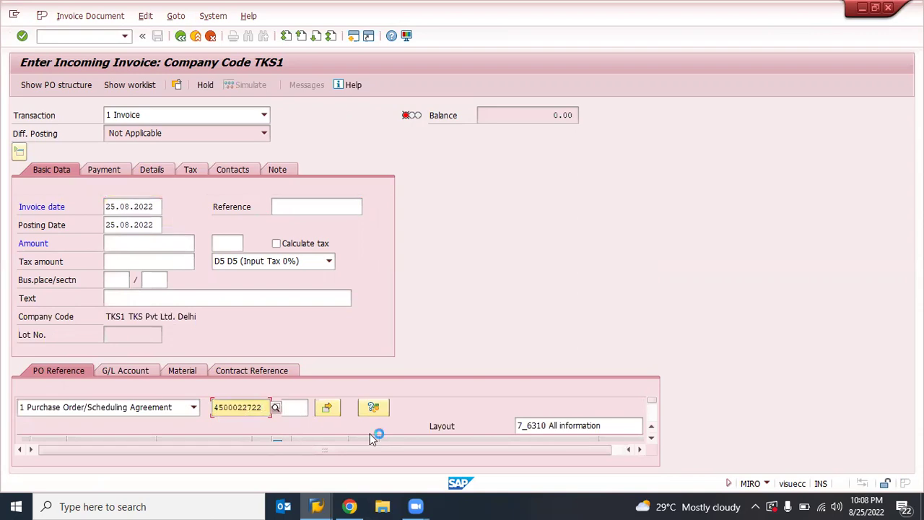
key(Return)
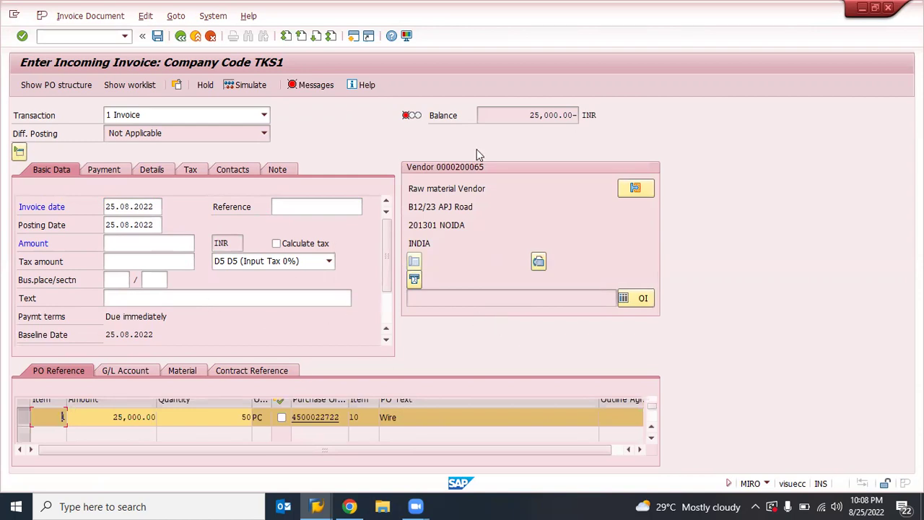
- Check the invoice balance and the tax code options of the Wire item without changing the tax code
click(520, 114)
key(Tab)
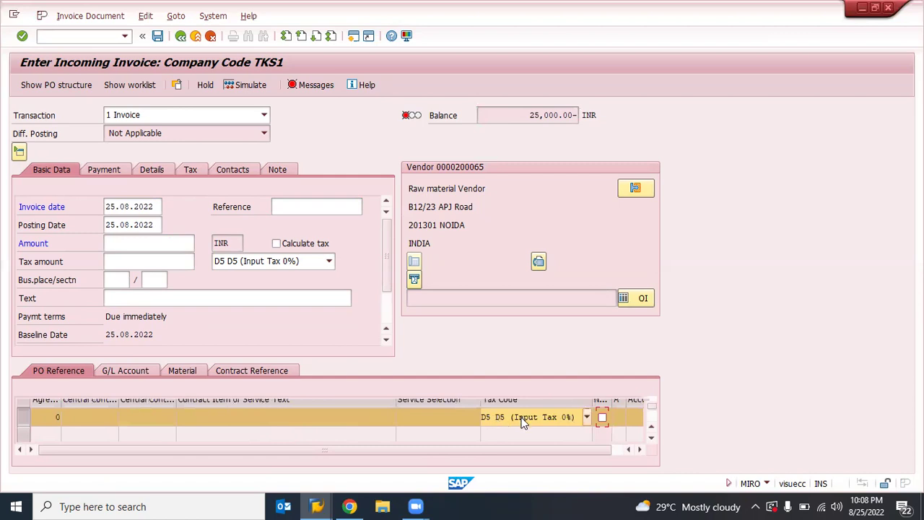
click(517, 418)
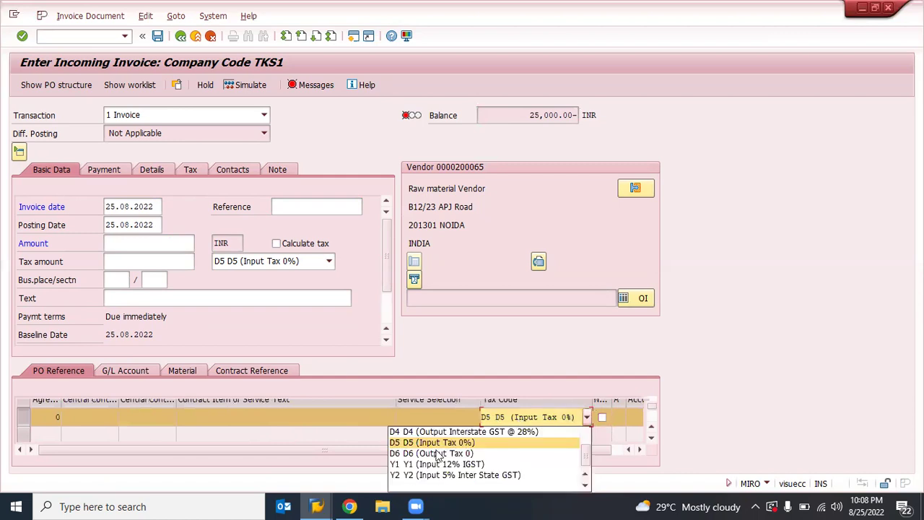
click(526, 410)
click(652, 429)
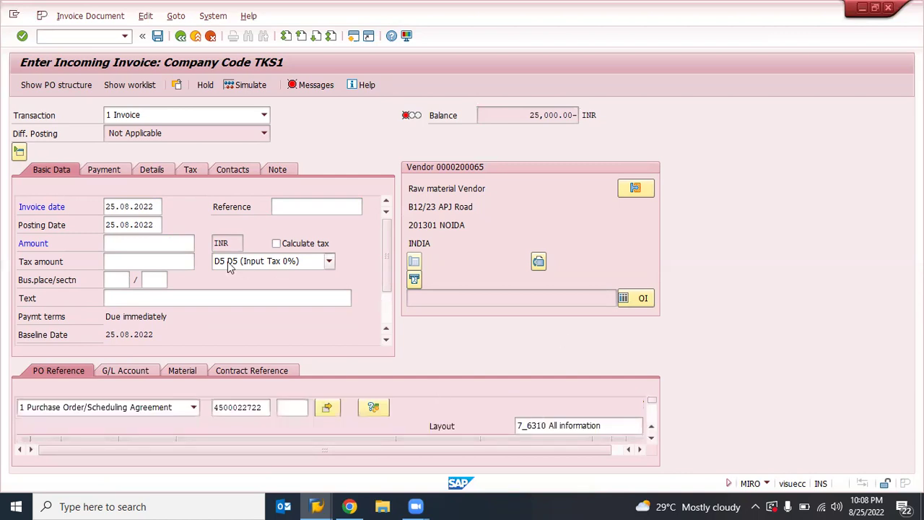
- Enable automatic tax calculation for the invoice
click(286, 250)
key(Return)
click(141, 262)
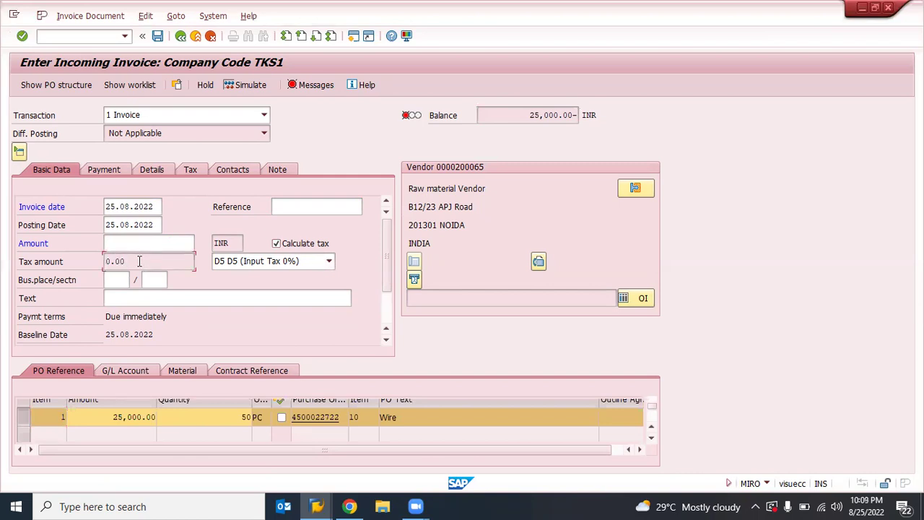
- Set the invoice amount to 25,000 INR to match the balance of the purchase order item
click(118, 242)
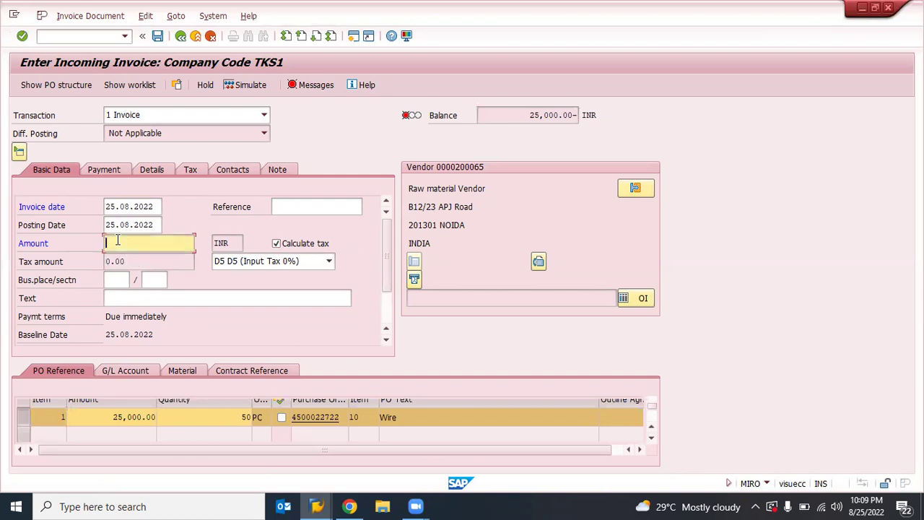
click(558, 115)
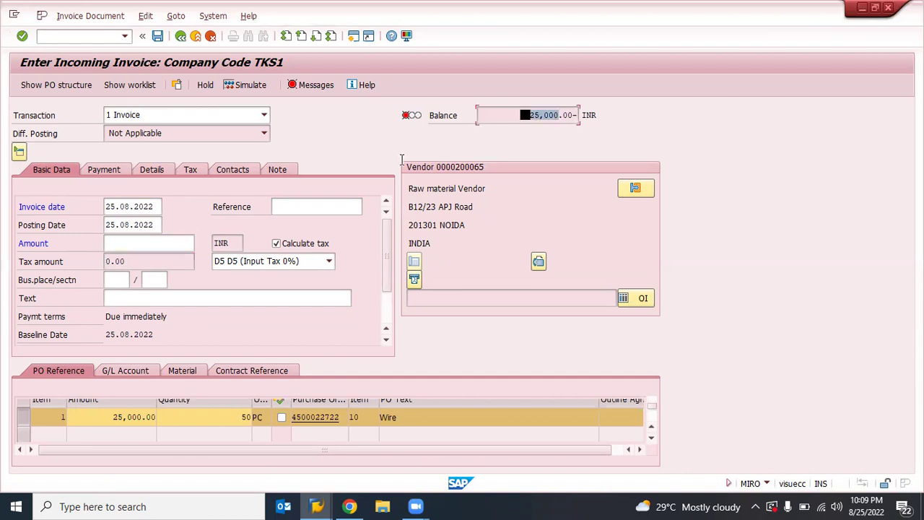
click(114, 242)
text(25,000)
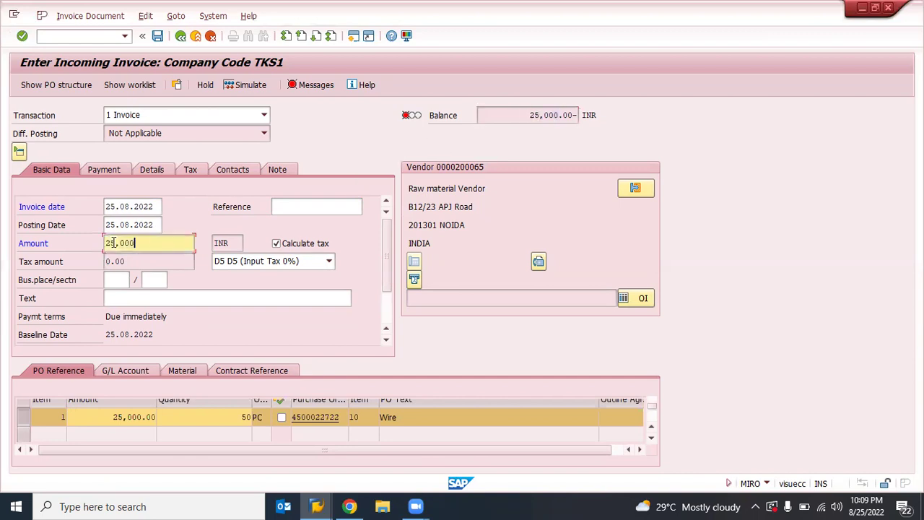
key(Return)
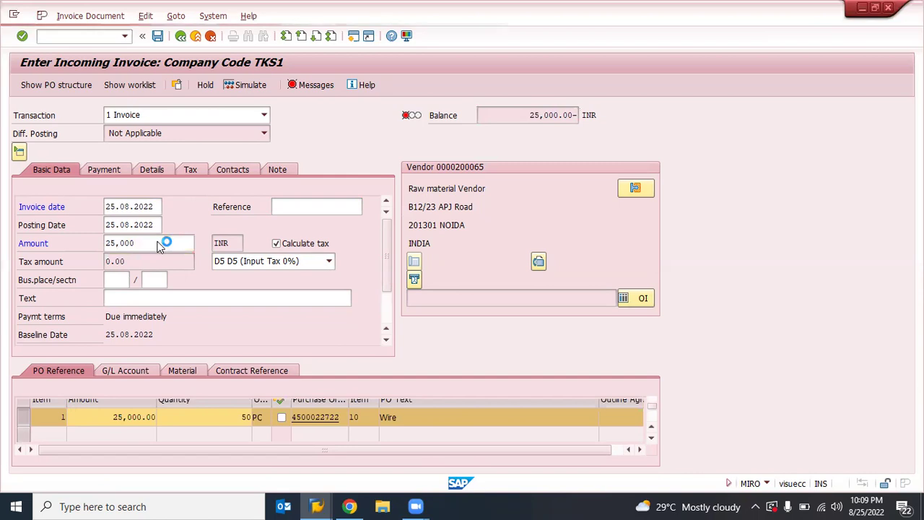
- Simulate the invoice posting, widen the account description column to compare the vendor and GR/IR lines, and close the simulation
click(250, 88)
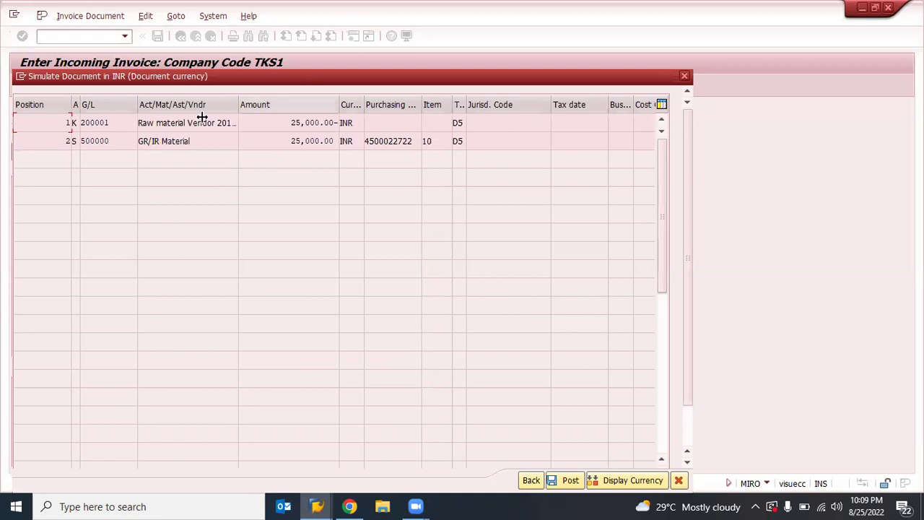
click(112, 122)
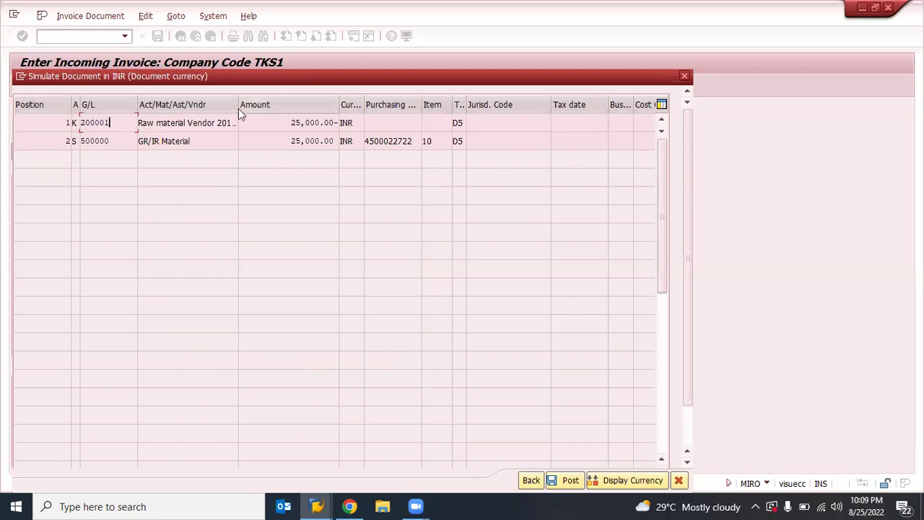
drag(238, 107, 277, 108)
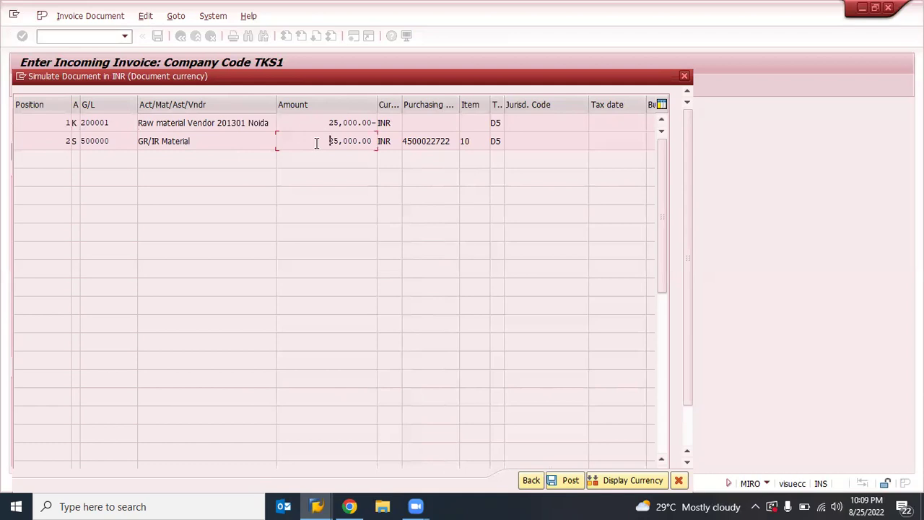
click(316, 122)
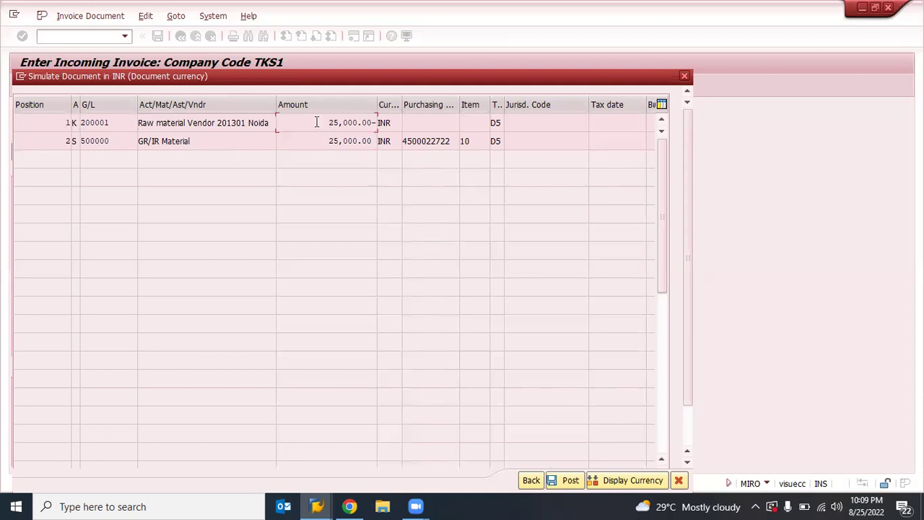
click(686, 75)
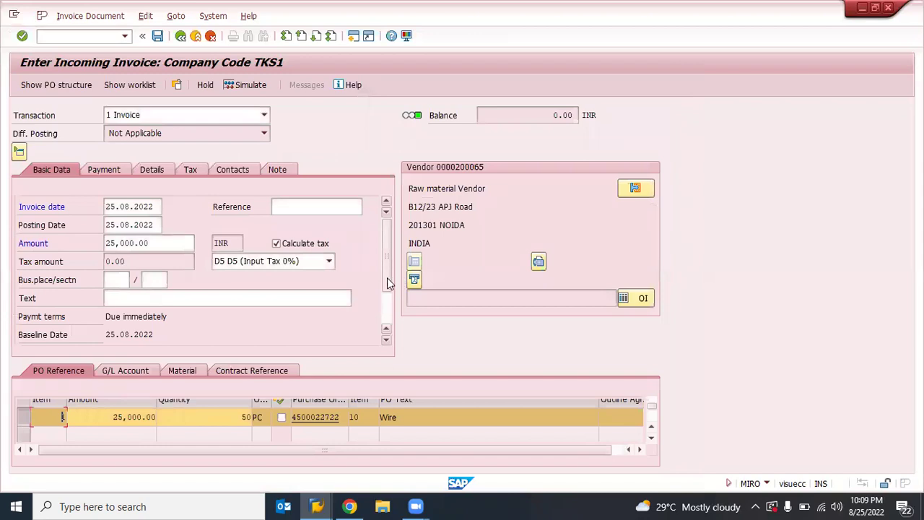
- Examine the payment terms, baseline date and company code in the invoice's basic data
scroll(389, 313, down, 2)
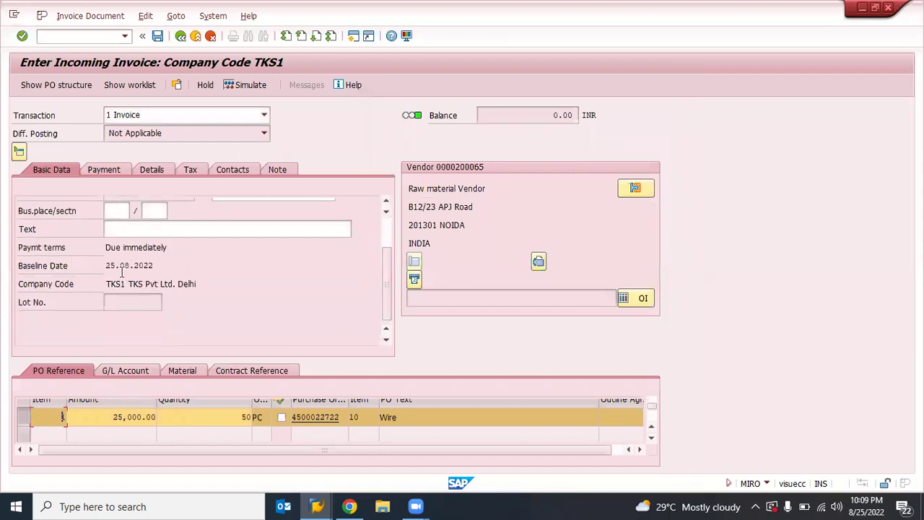
click(64, 281)
drag(107, 248, 179, 249)
click(172, 248)
scroll(392, 210, up, 2)
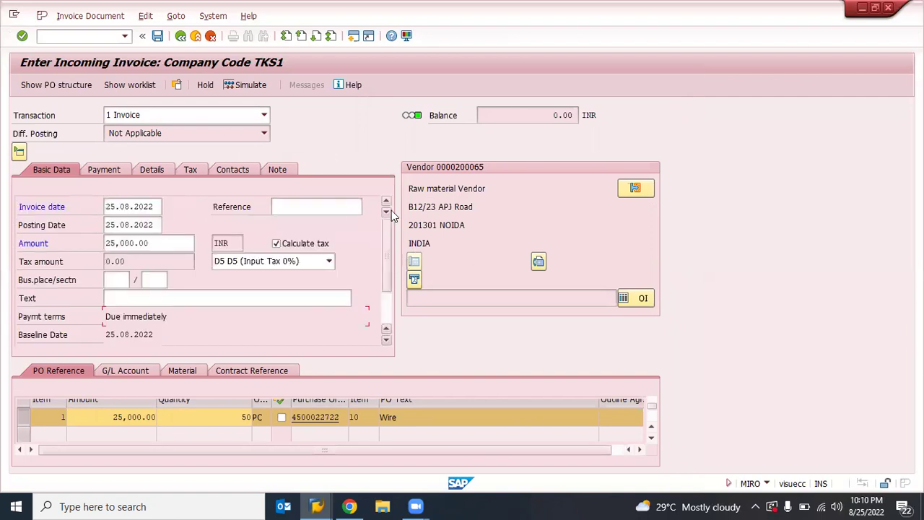